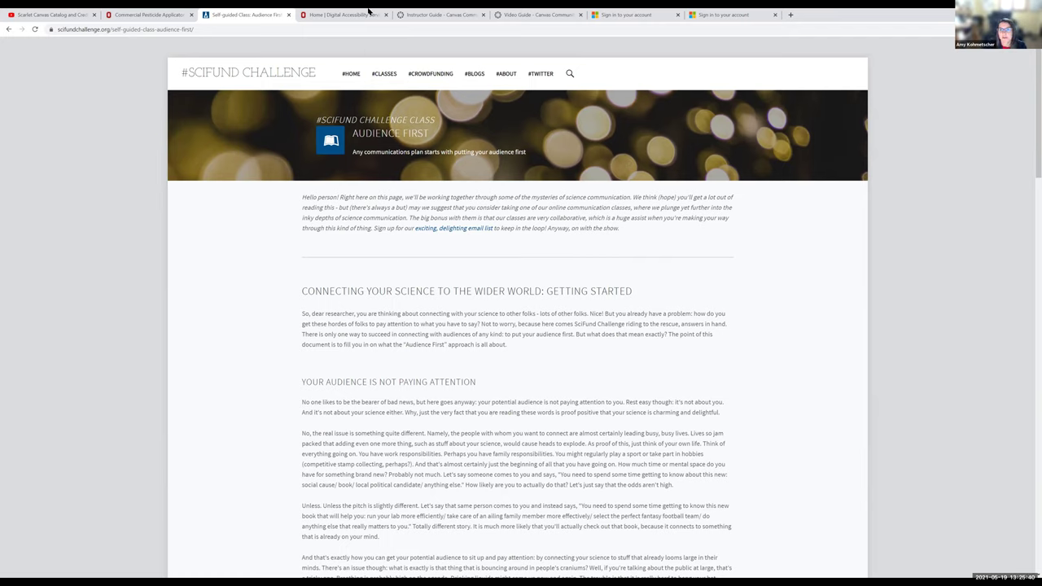
Switch to the Commercial Pesticide Applicator Recertification course and display it in Student View
click(149, 15)
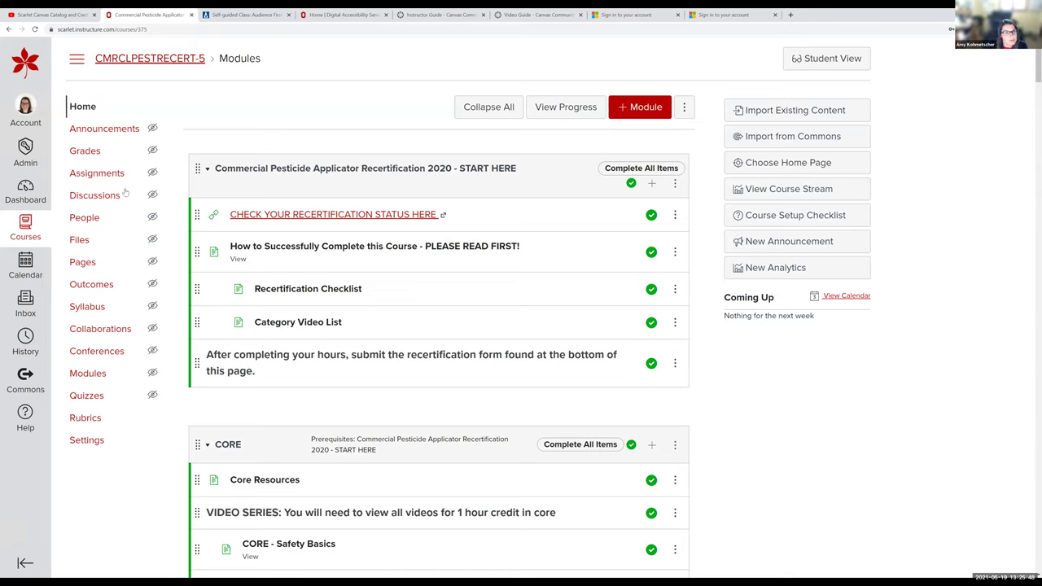
scroll(123, 555, down, 1)
scroll(121, 554, up, 1)
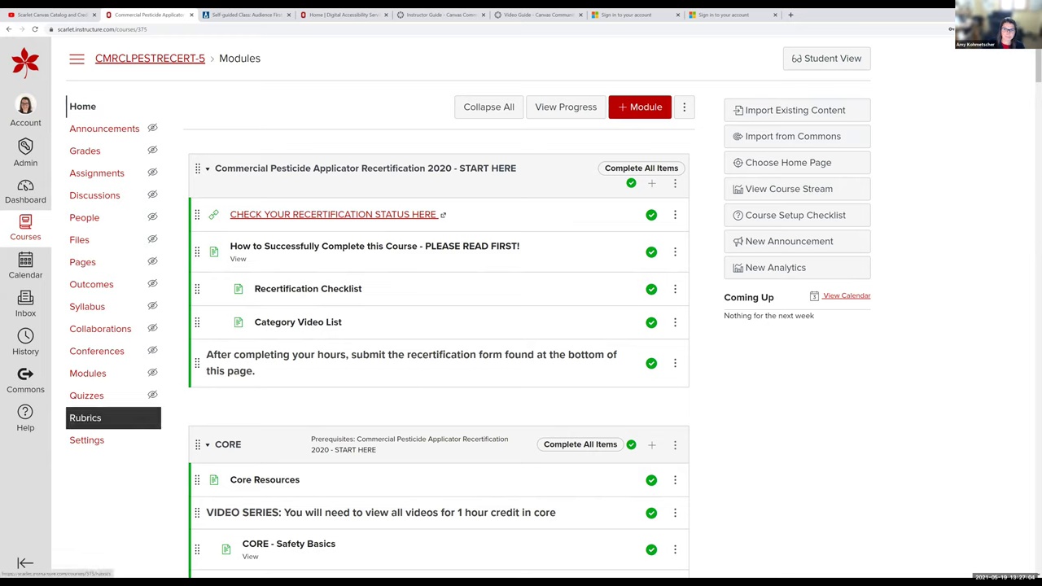
click(835, 62)
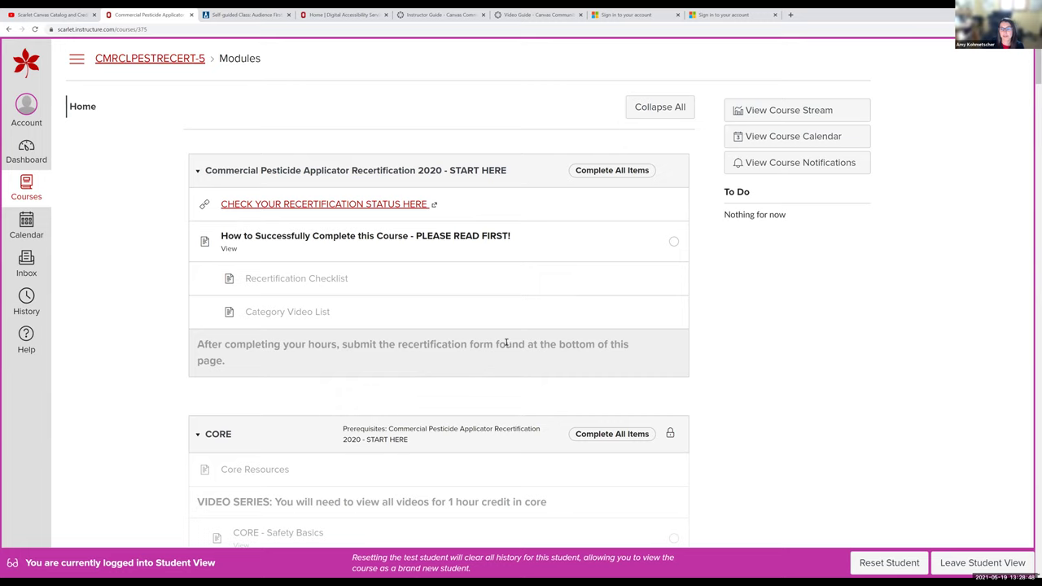
Read the How to Successfully Complete this Course page and the Recertification Checklist, and check the CORE module on the course home page
click(437, 242)
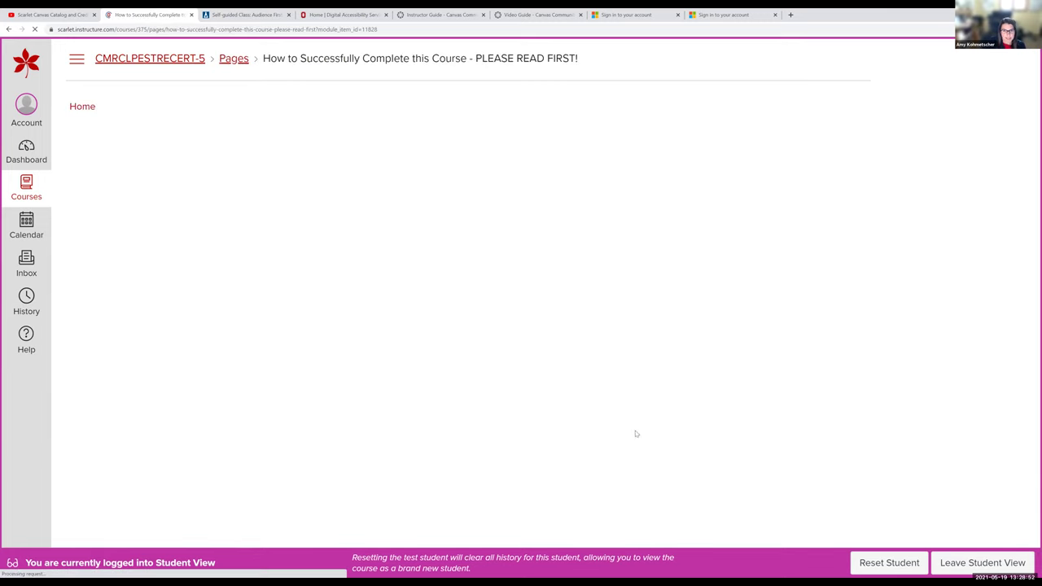
scroll(732, 383, down, 5)
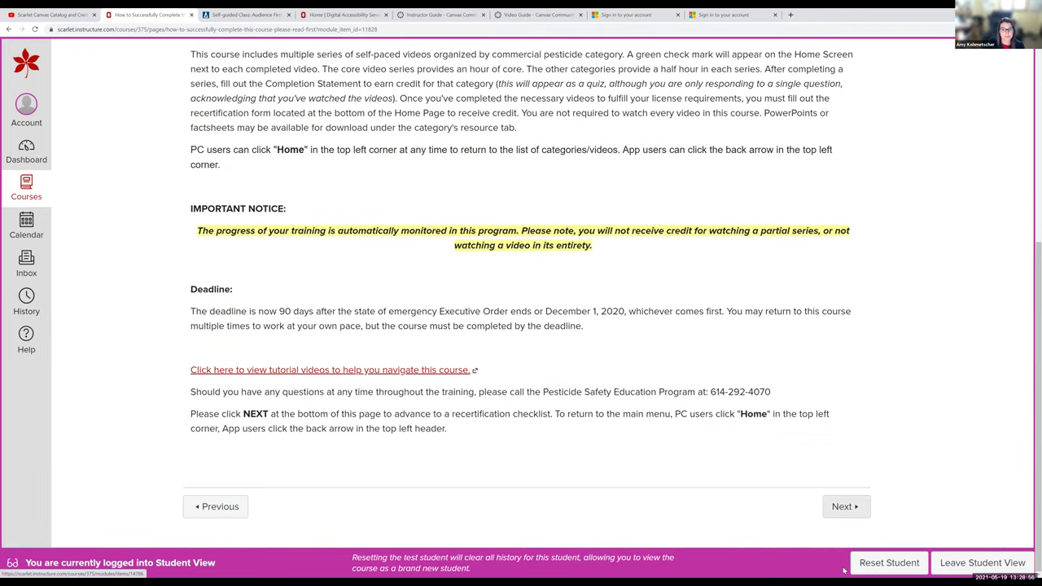
click(845, 507)
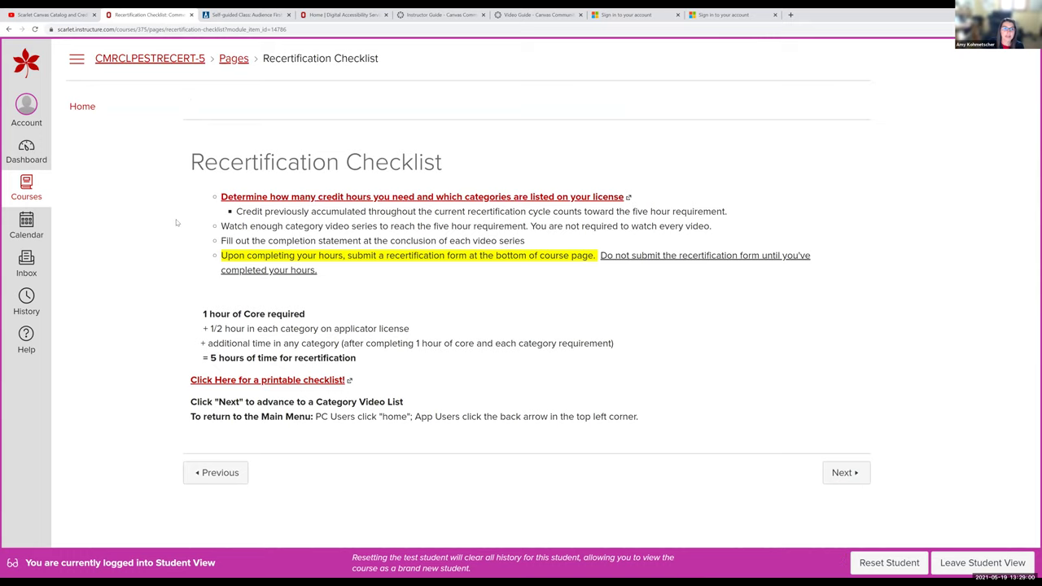
click(93, 106)
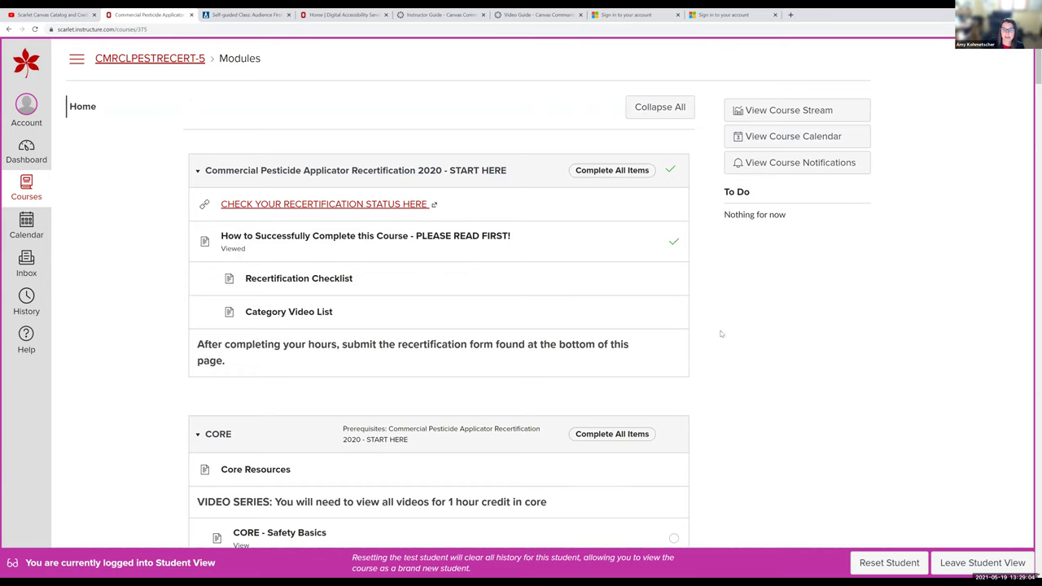
scroll(725, 344, down, 1)
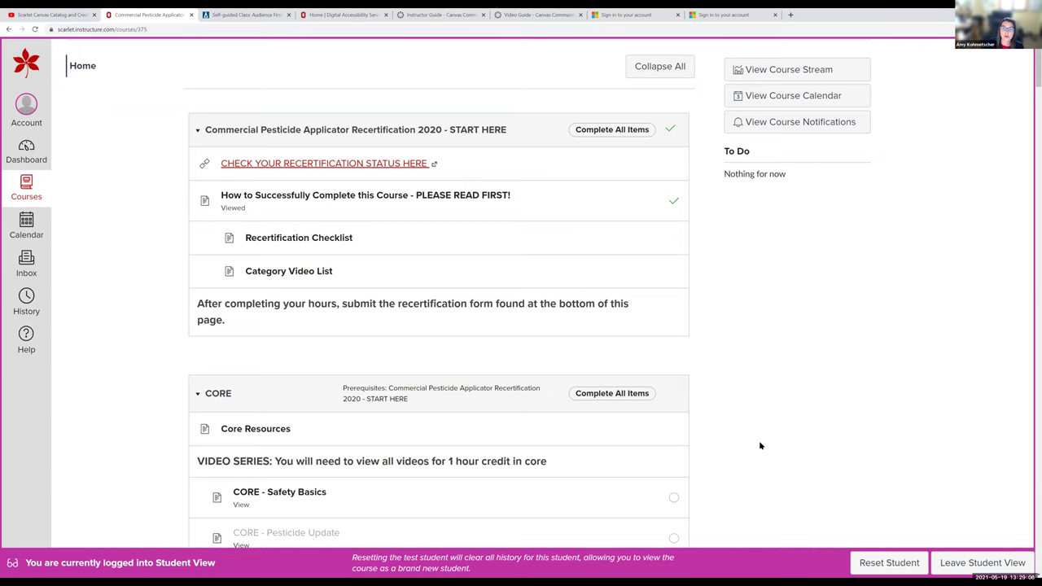
scroll(480, 343, down, 1)
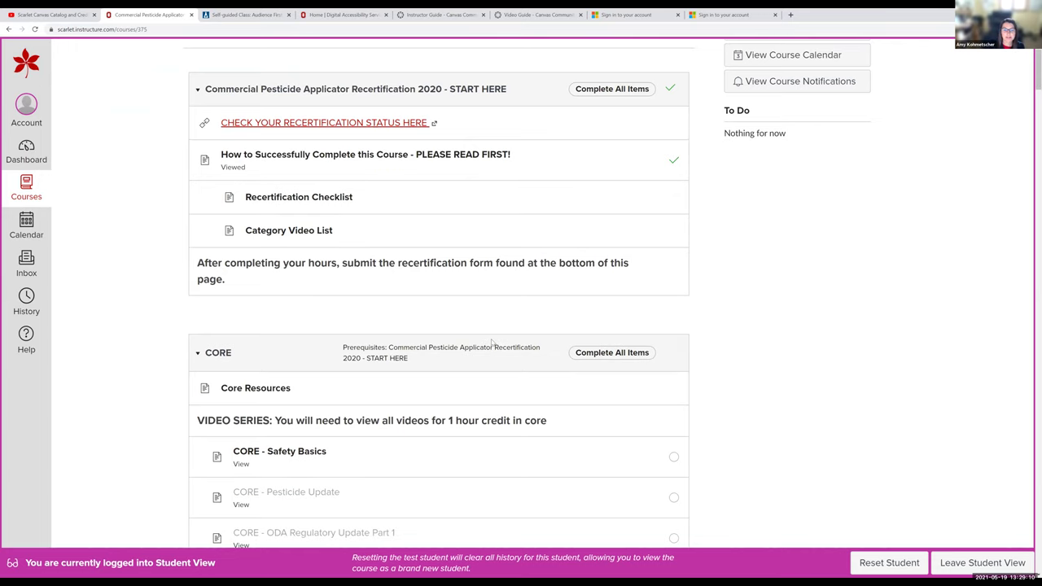
scroll(491, 343, down, 1)
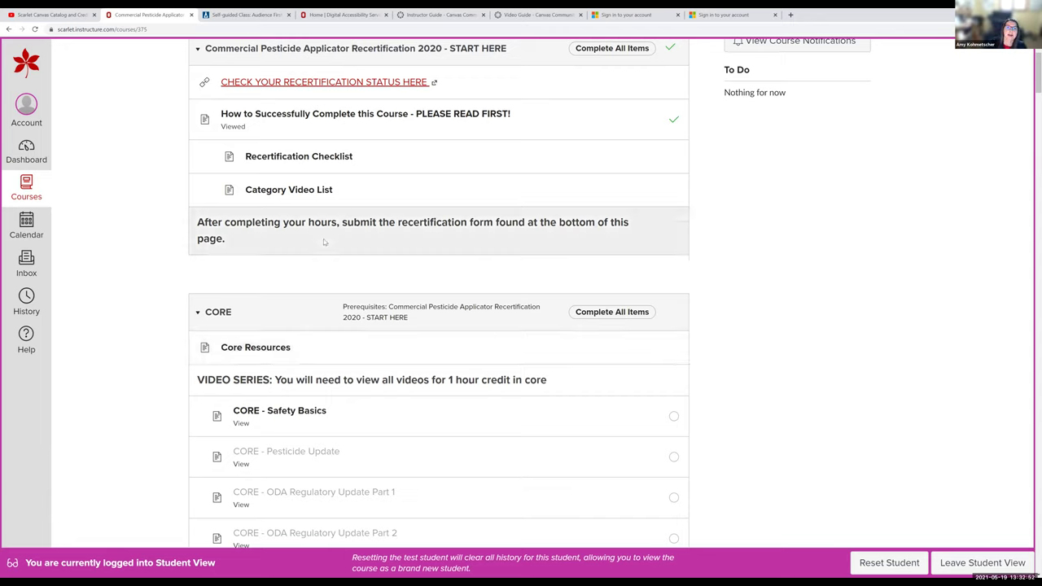
Switch to the Digital Accessibility Services site and open the Producing Accessible Digital Content page
click(353, 17)
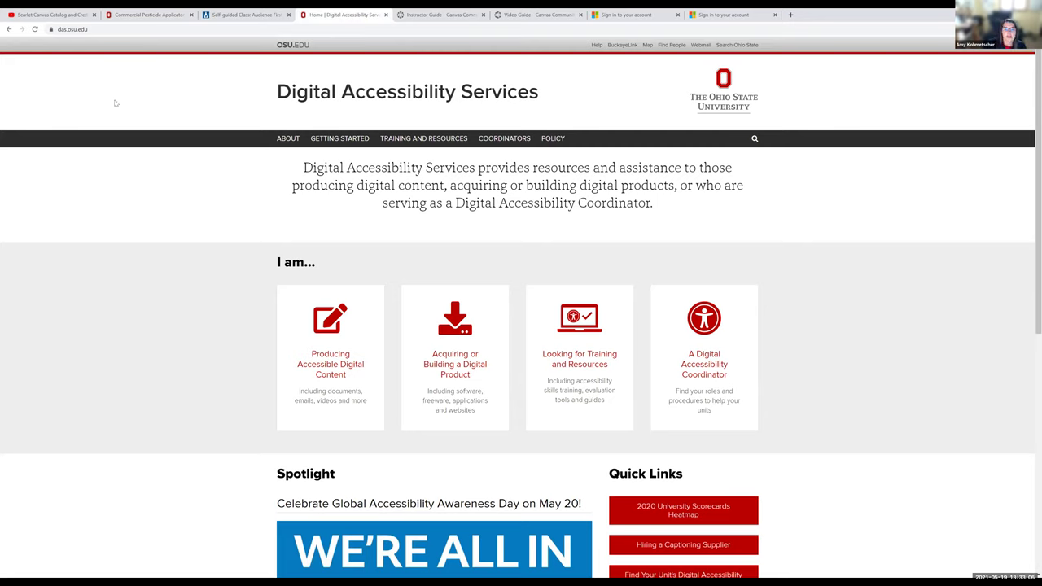
click(305, 381)
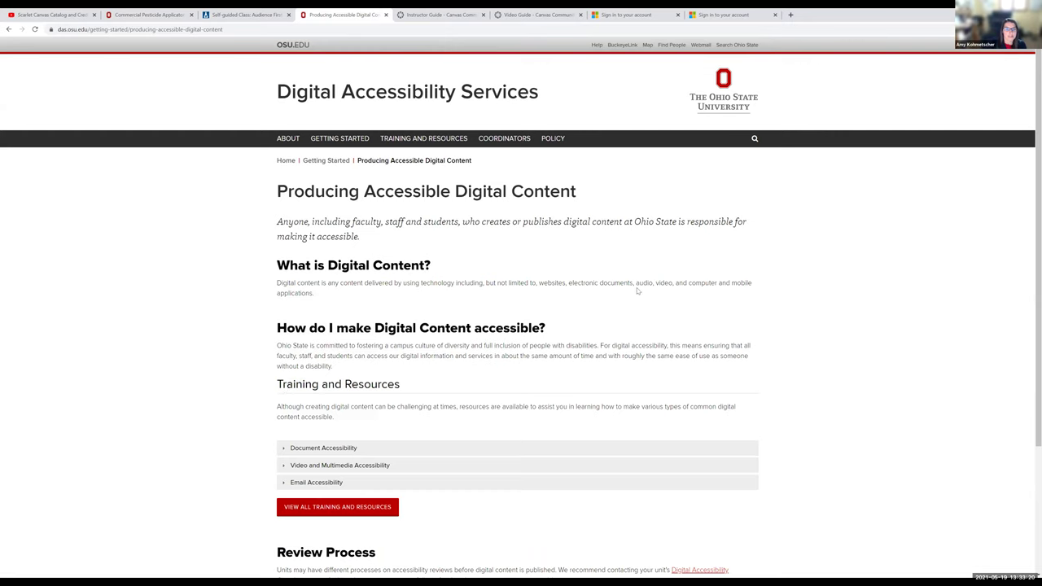
scroll(294, 313, down, 3)
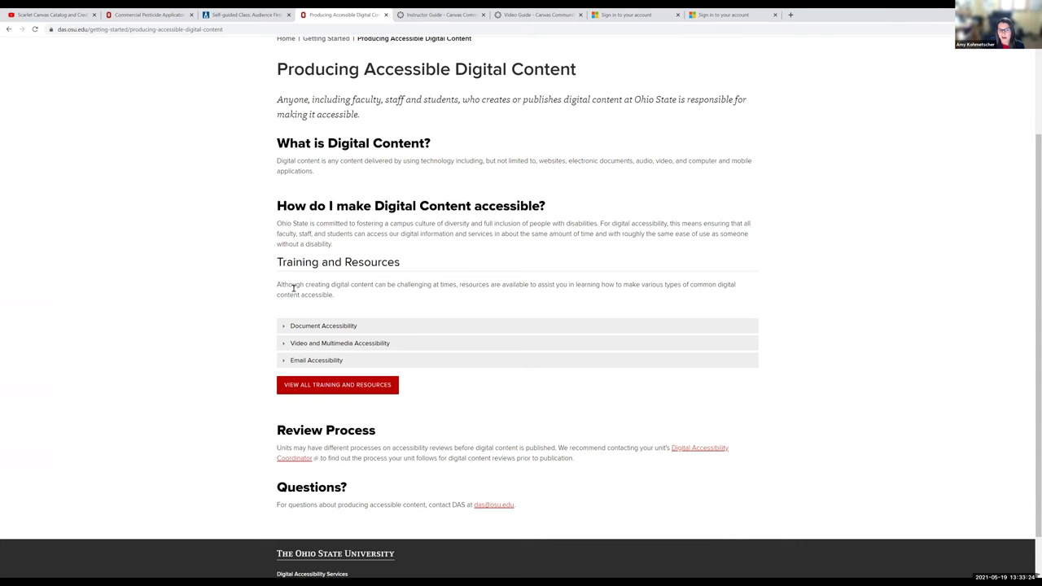
Expand the Document Accessibility and Video and Multimedia Accessibility sections and review their training resources
scroll(297, 285, down, 1)
click(322, 285)
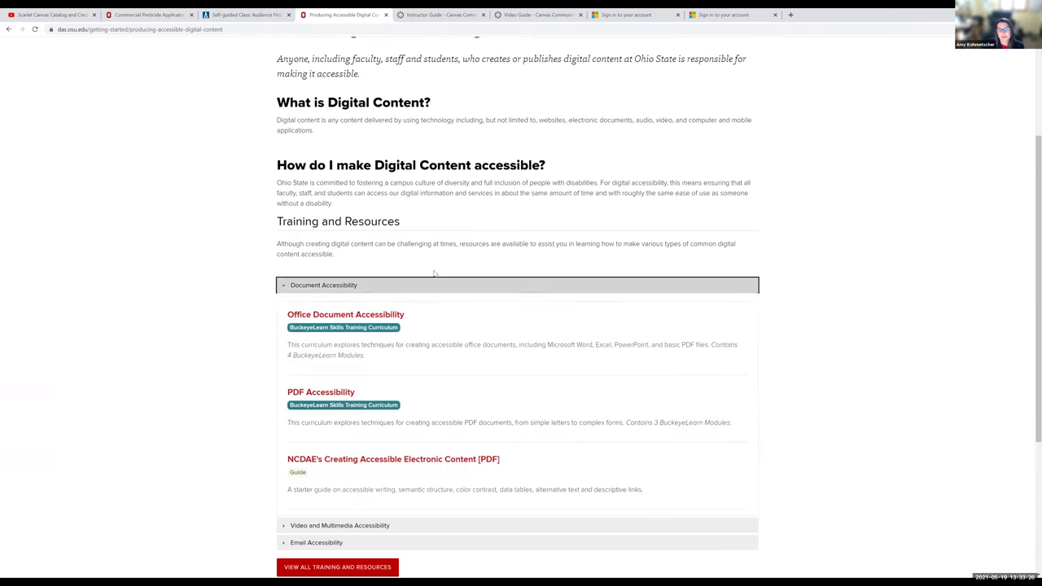
scroll(438, 570, down, 3)
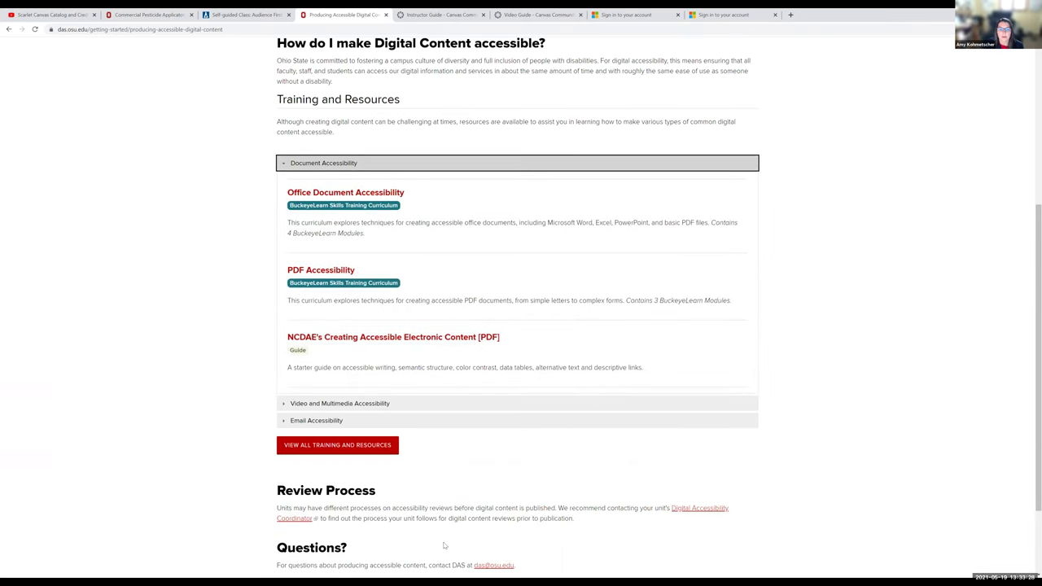
click(406, 409)
scroll(456, 456, down, 1)
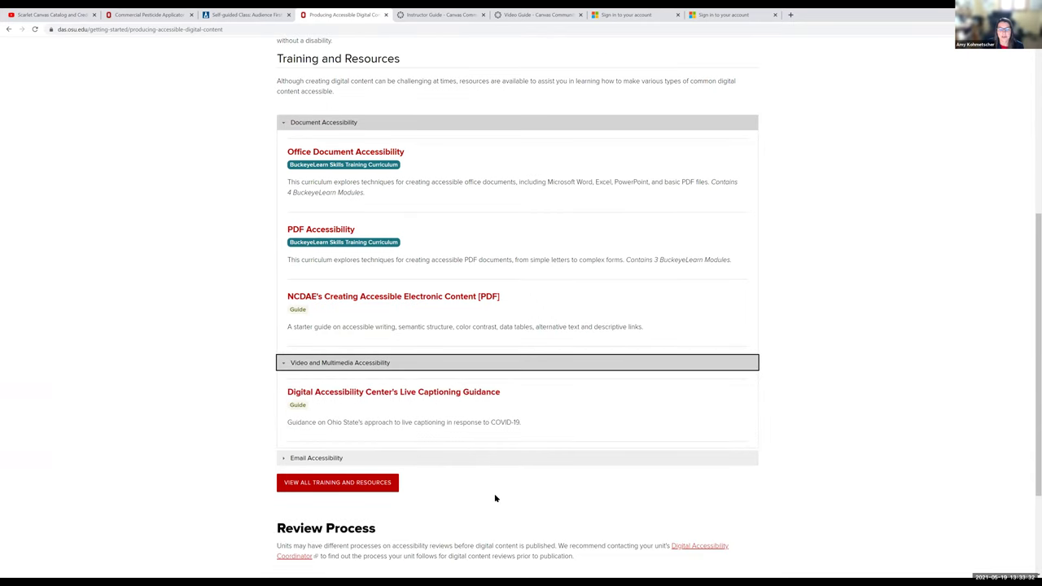
scroll(513, 472, down, 1)
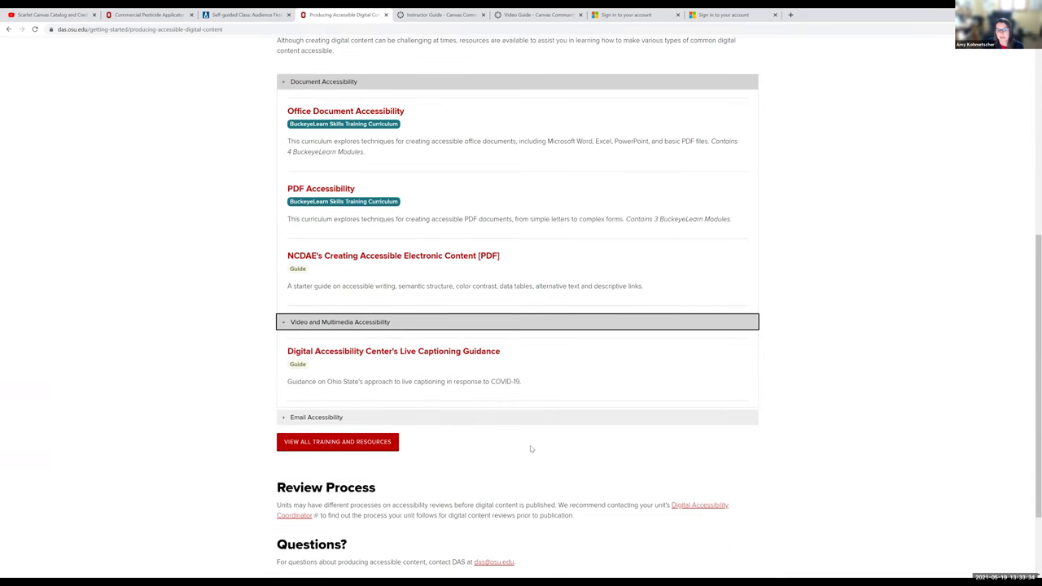
scroll(531, 448, up, 2)
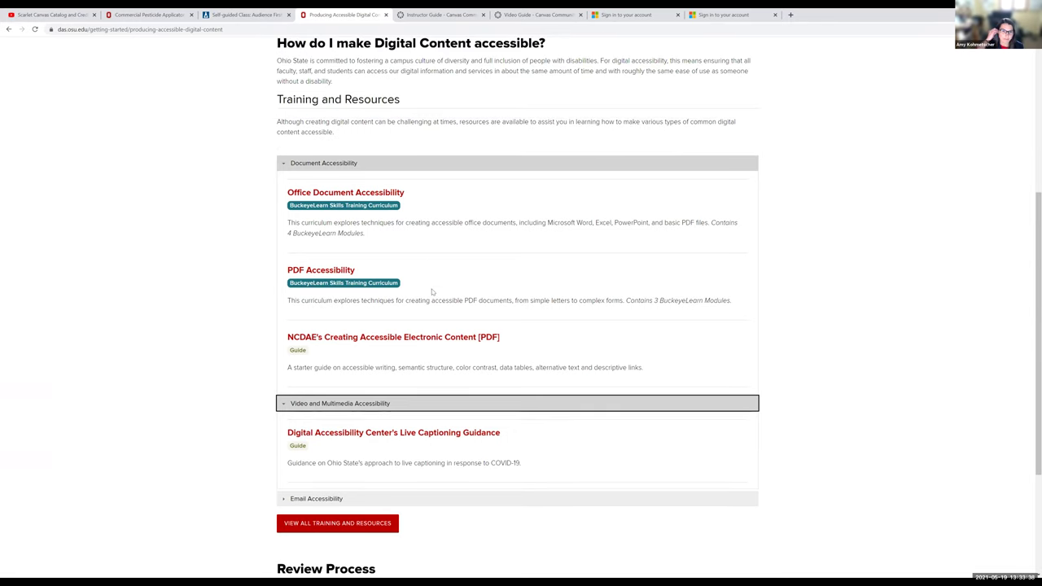
scroll(423, 285, up, 7)
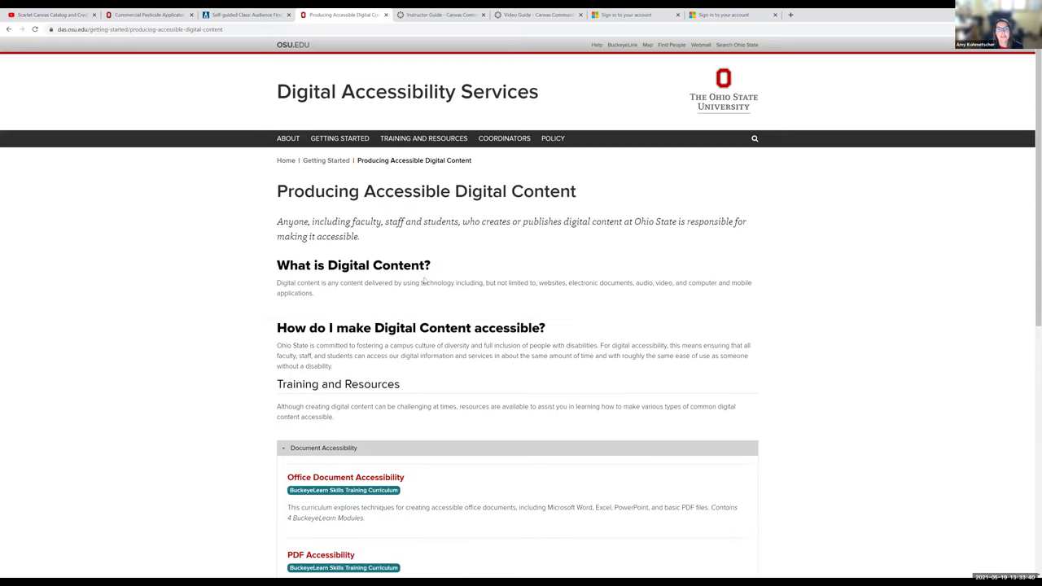
Return to the Digital Accessibility Services home page and open the Hiring a Captioning Supplier guide
click(379, 95)
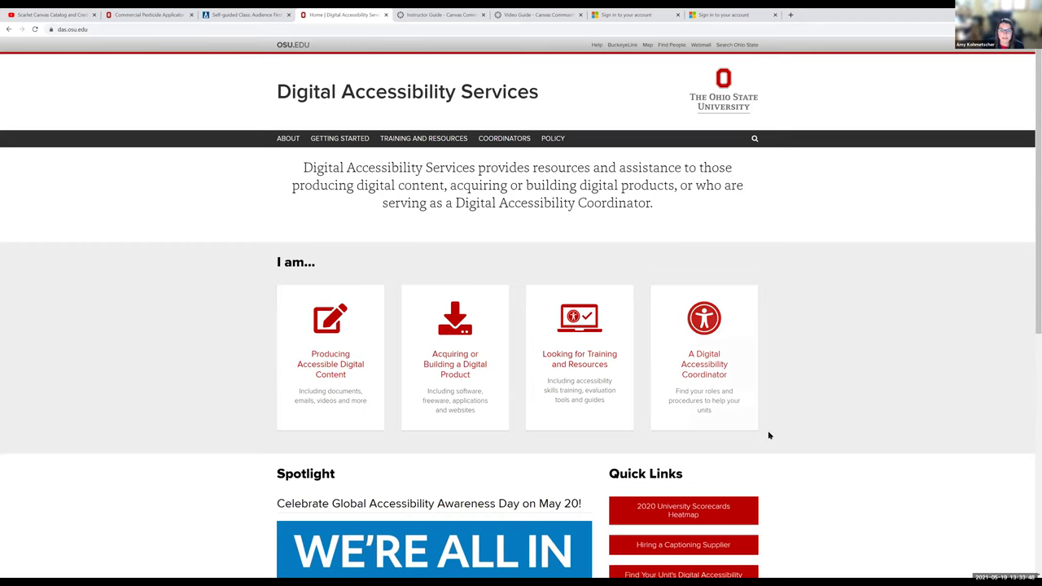
scroll(778, 437, down, 2)
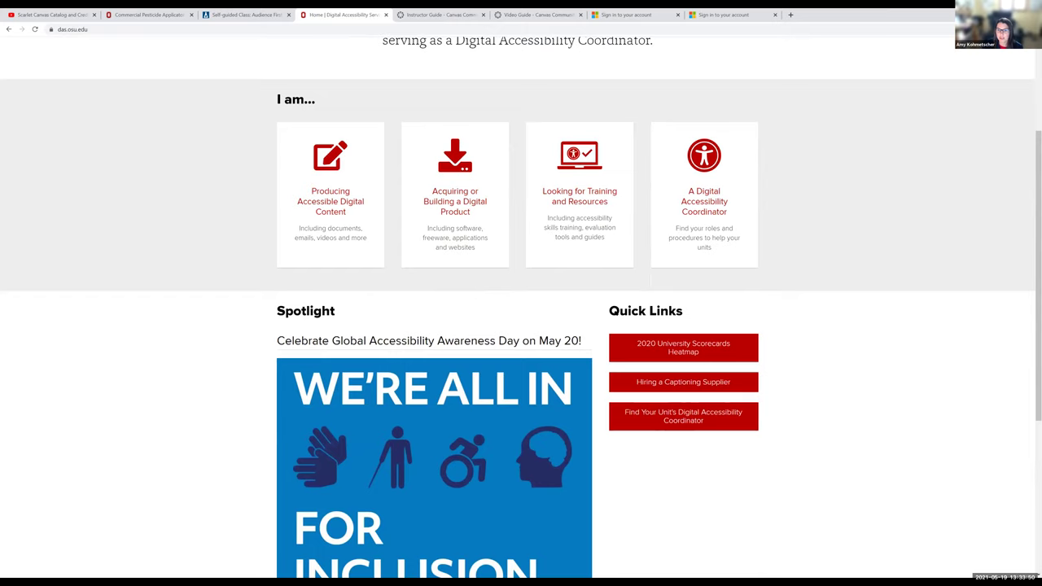
click(623, 388)
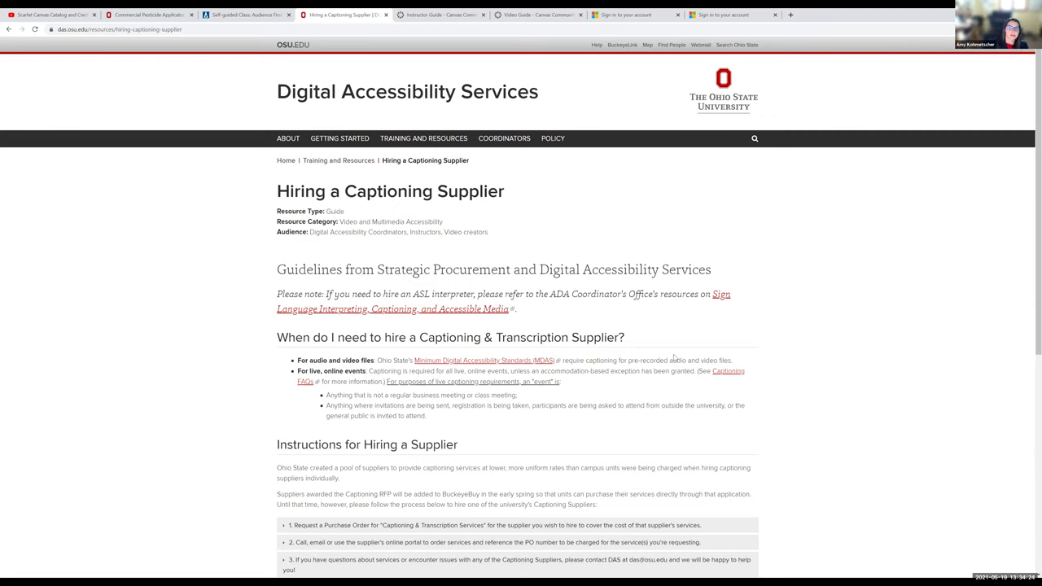
click(790, 14)
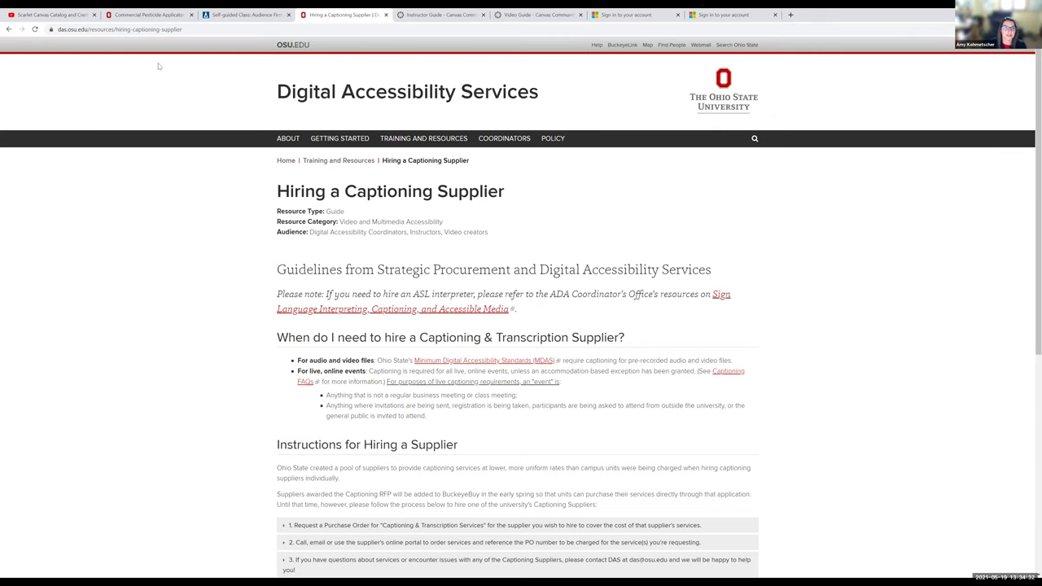
Go back to the Commercial Pesticide Applicator course and leave Student View
click(159, 16)
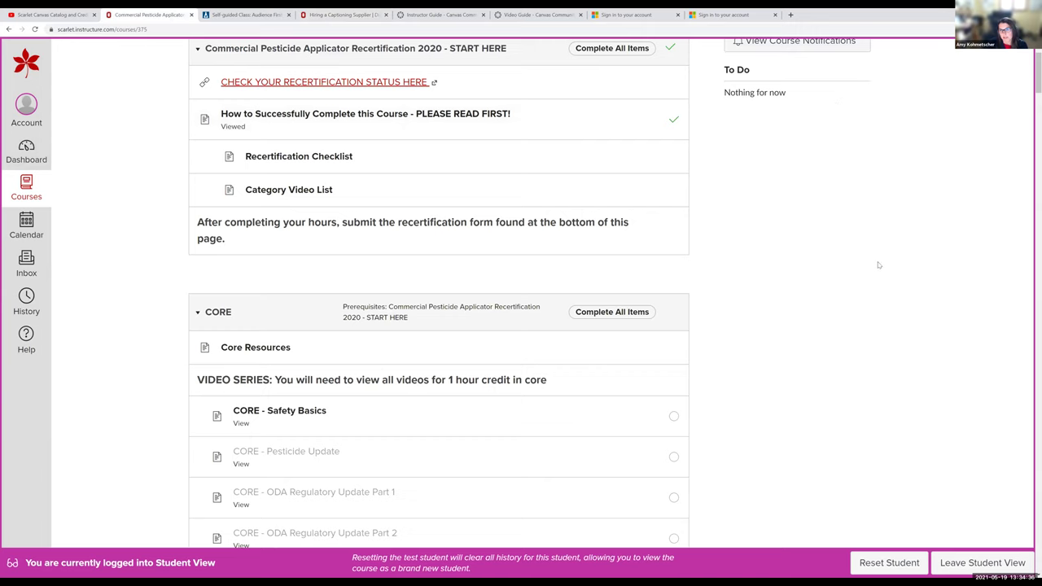
scroll(878, 264, up, 2)
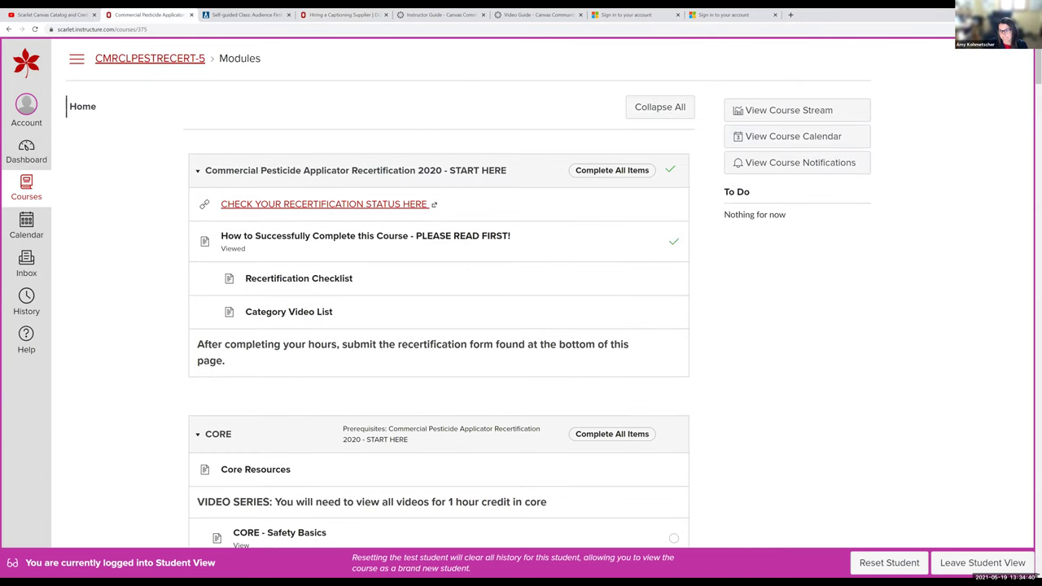
click(968, 572)
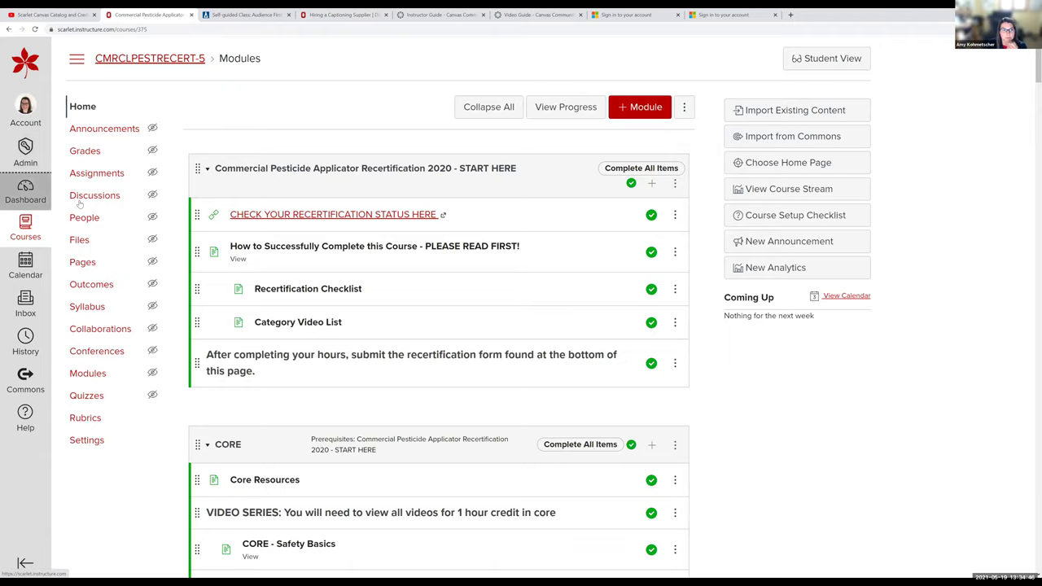
Open the CFAES Scarlet Canvas Instructors Community course from the dashboard and show its modules
click(28, 195)
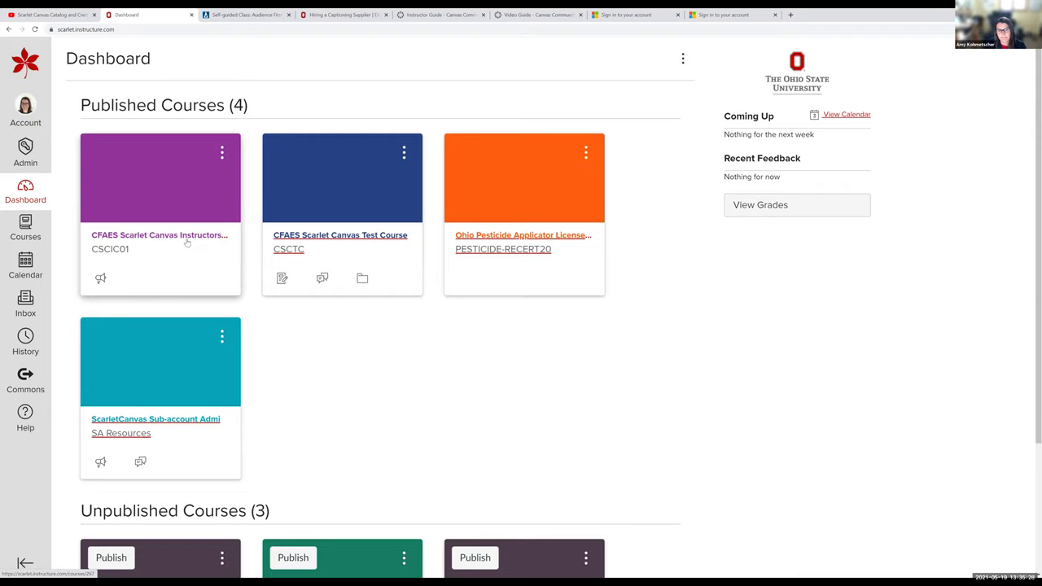
drag(187, 243, 187, 242)
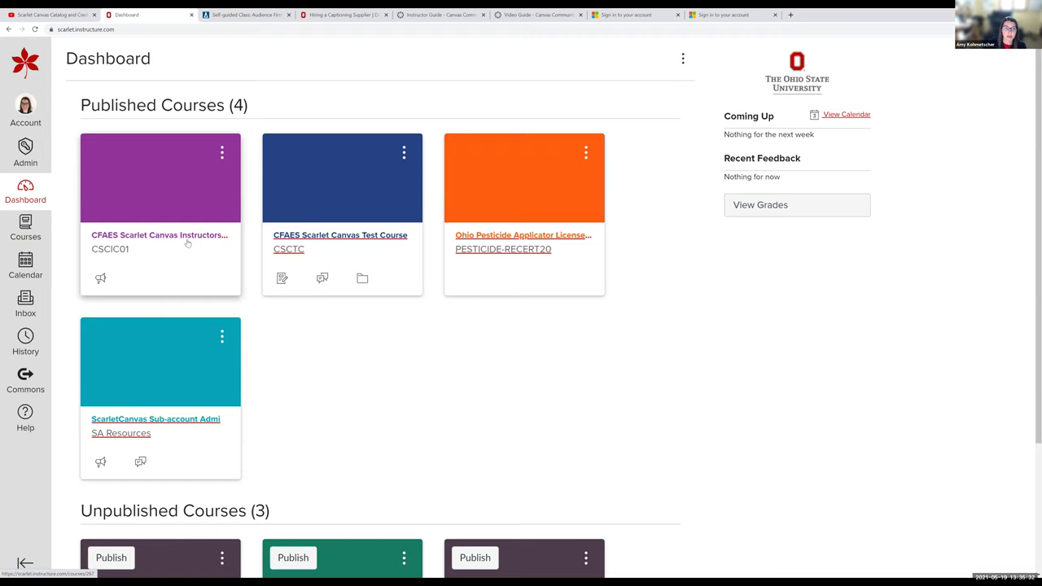
click(187, 243)
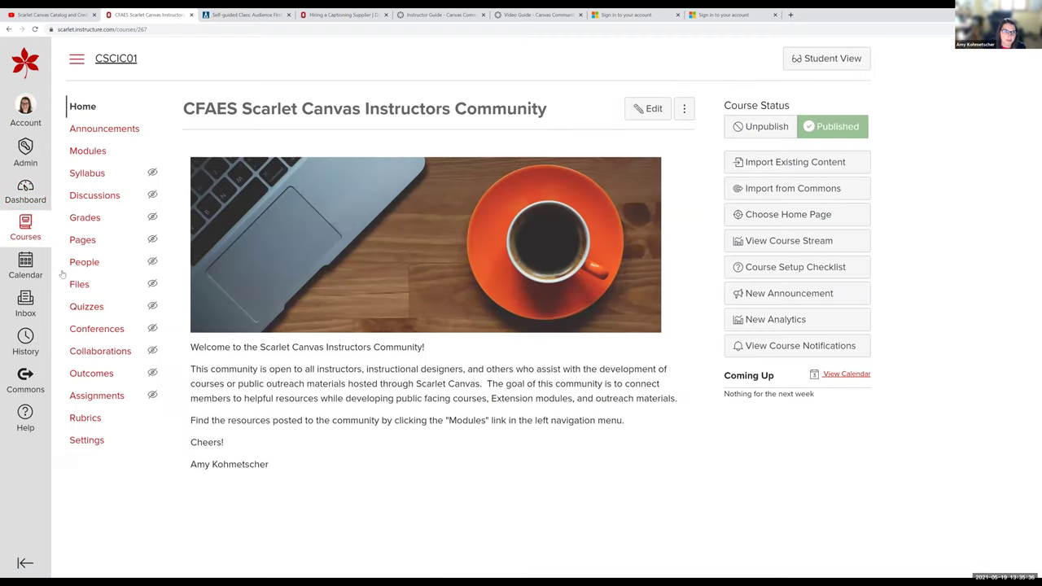
click(89, 153)
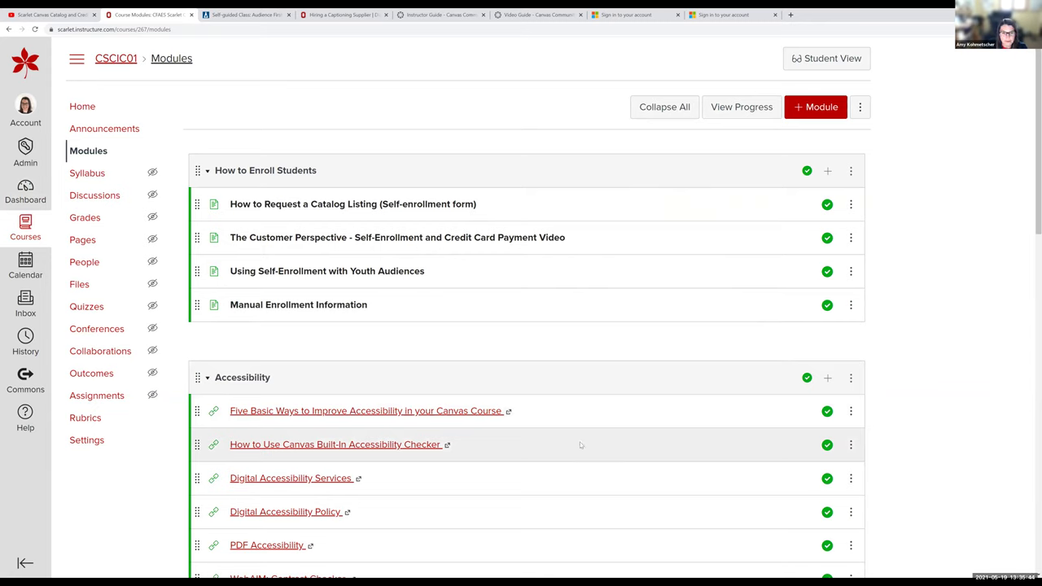
Open the Accessibility module's Five Basic Ways to Improve Accessibility resource in a new window and copy its web address
click(461, 412)
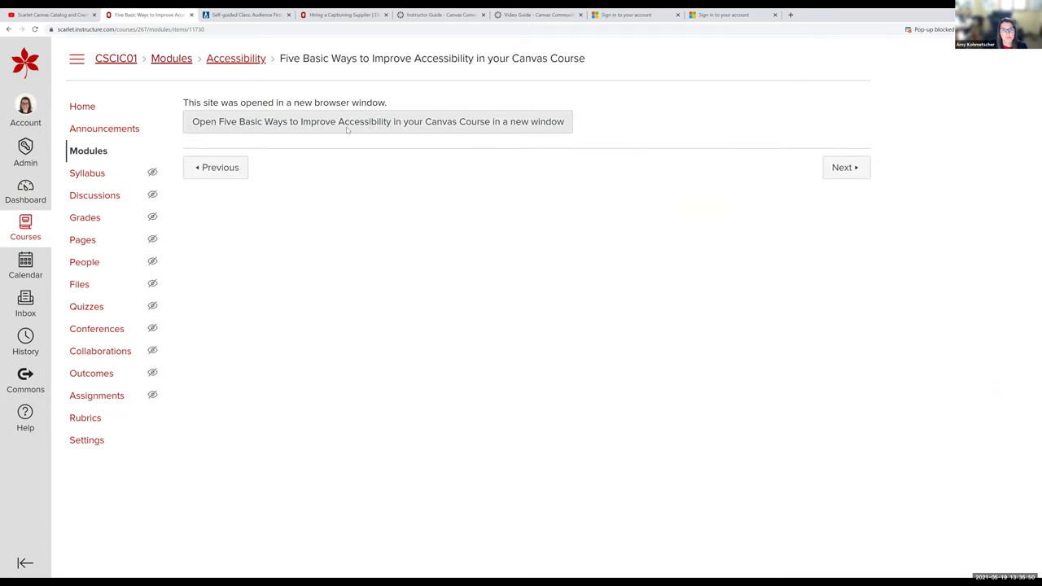
click(349, 129)
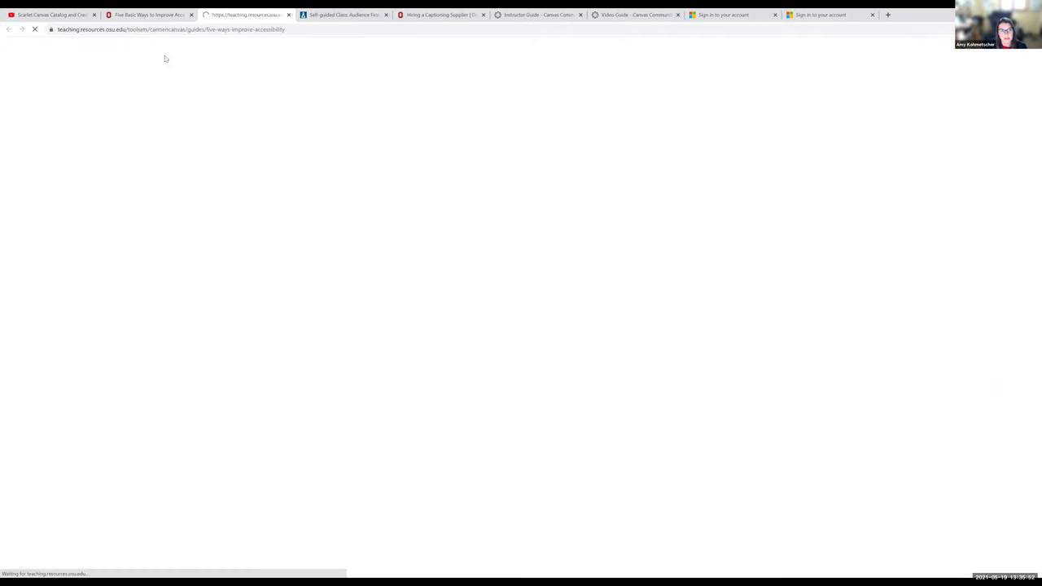
click(221, 29)
right_click(221, 29)
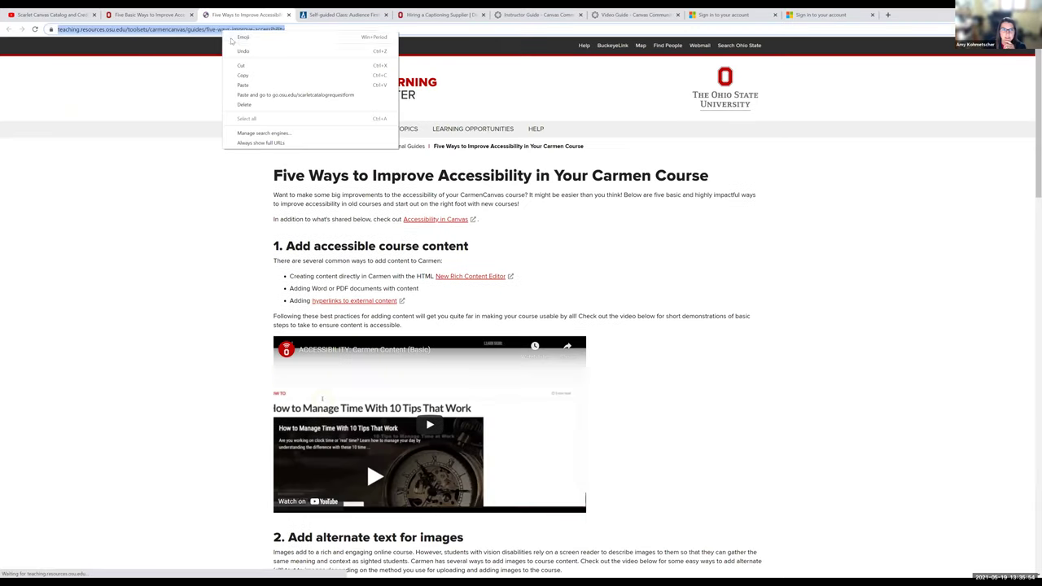
click(245, 72)
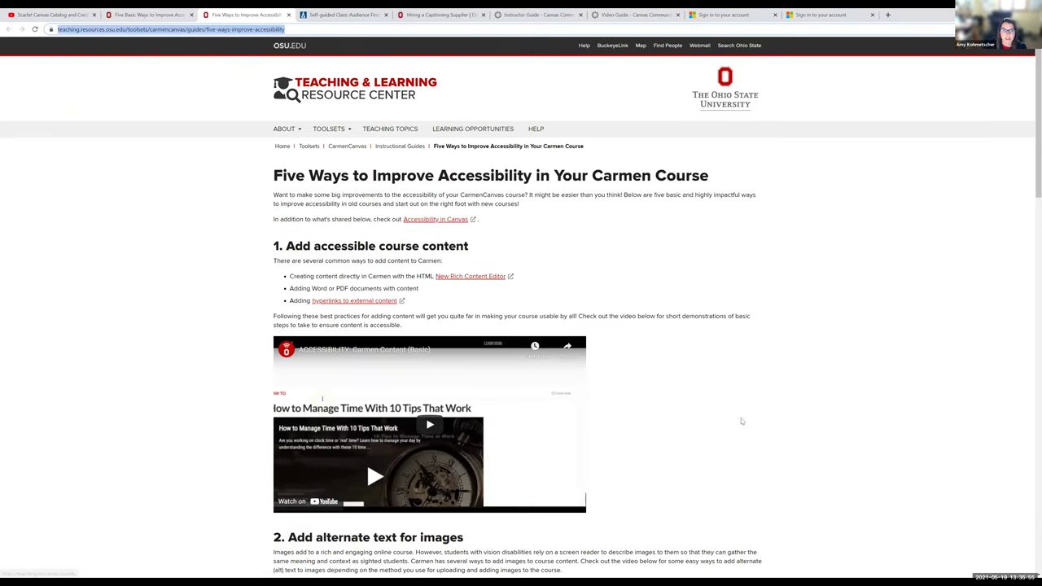
click(1021, 569)
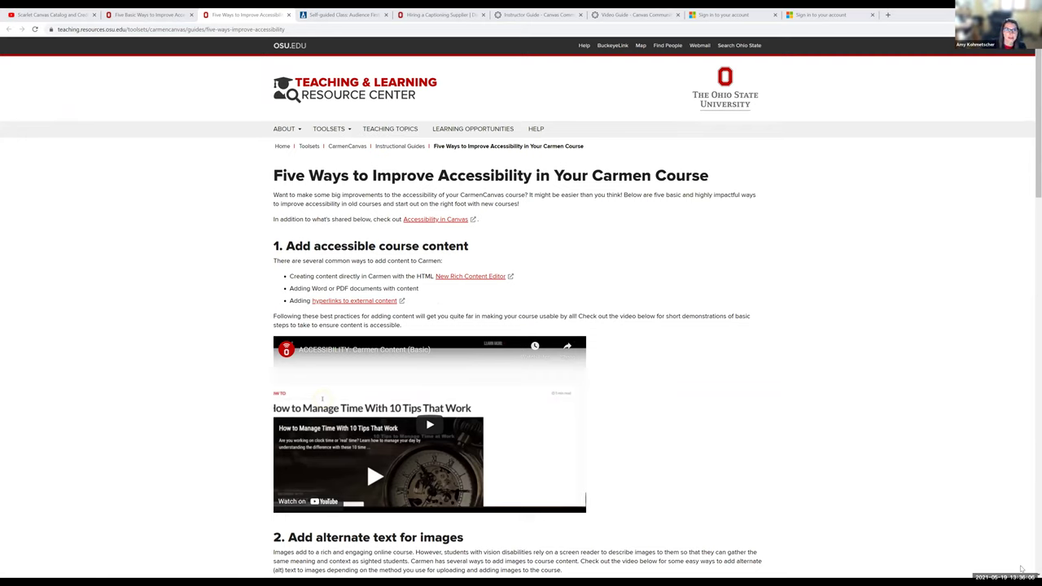
Return to the CFAES Scarlet Canvas Instructors Community modules and open the Accessibility module's WebAIM: Contrast Checker resource
click(151, 16)
click(8, 29)
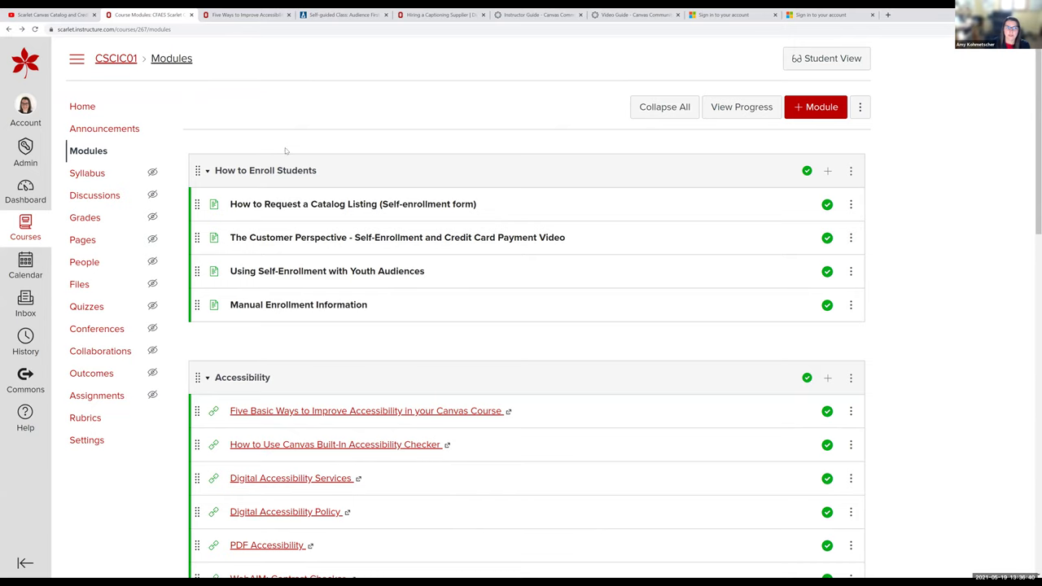
scroll(284, 193, down, 5)
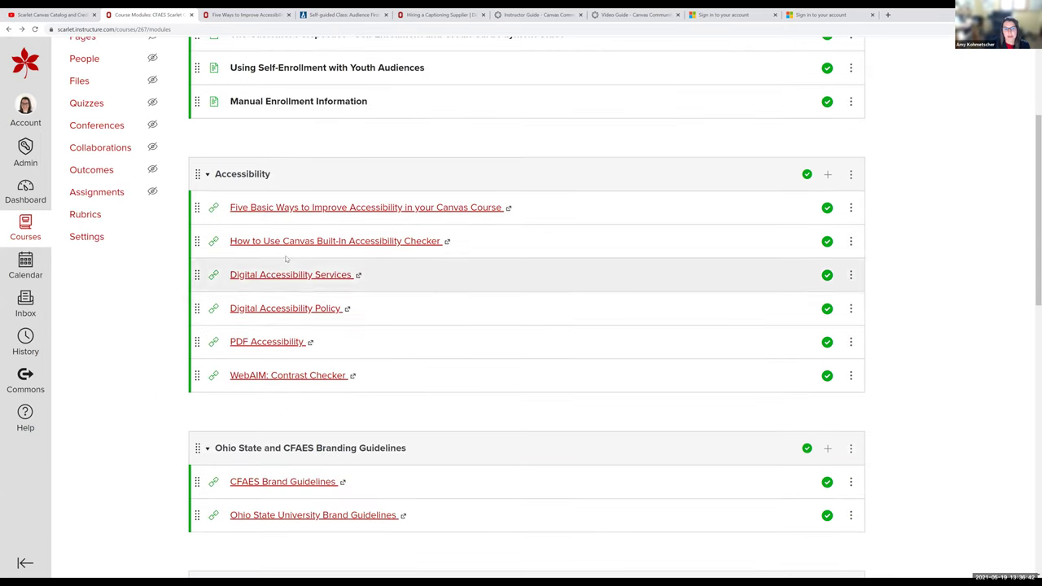
click(325, 380)
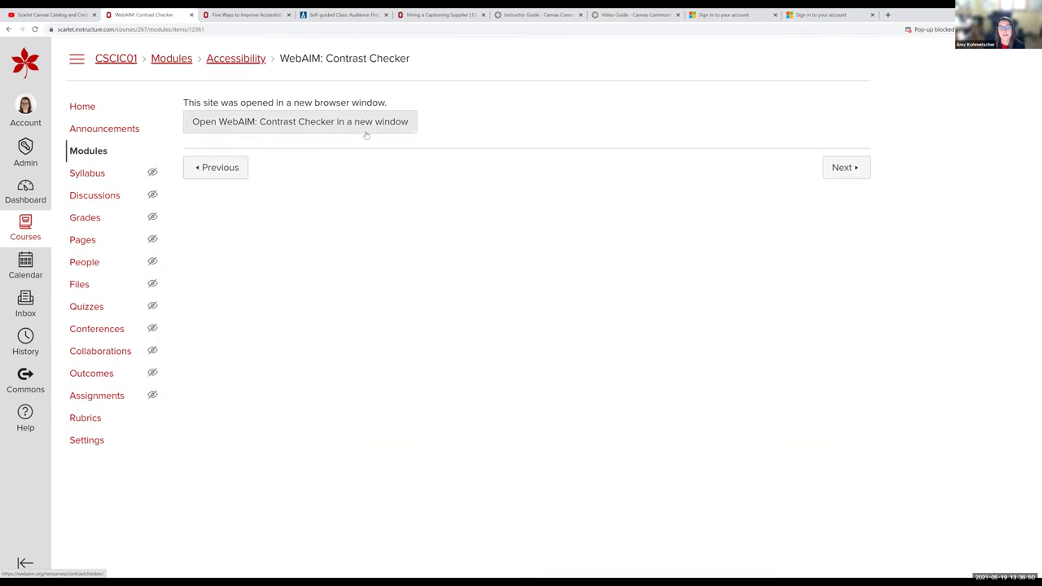
Copy the WebAIM Contrast Checker page's web address and review its contrast ratings and explanation
click(150, 30)
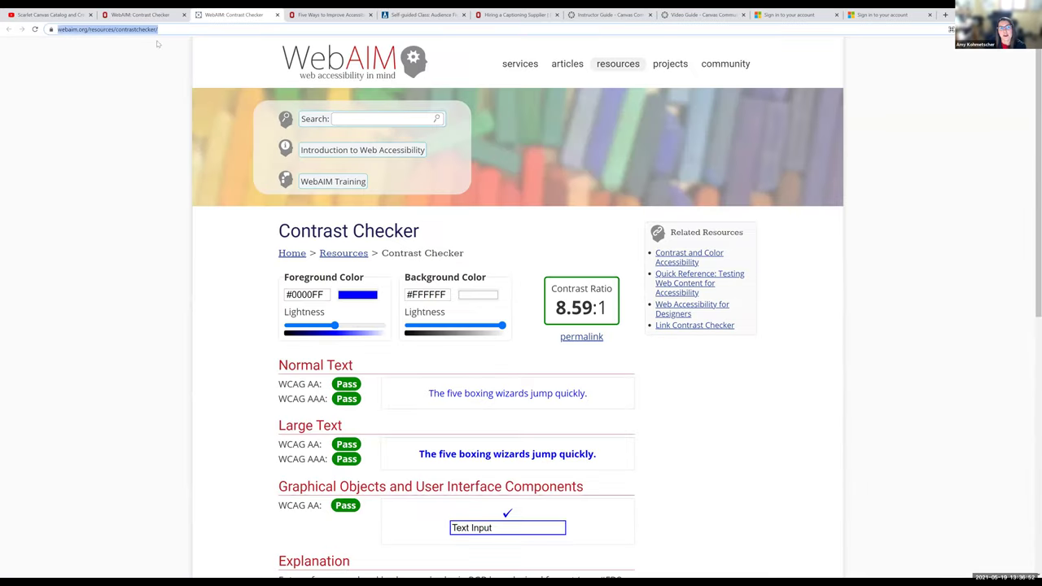
right_click(146, 31)
click(190, 77)
click(1030, 539)
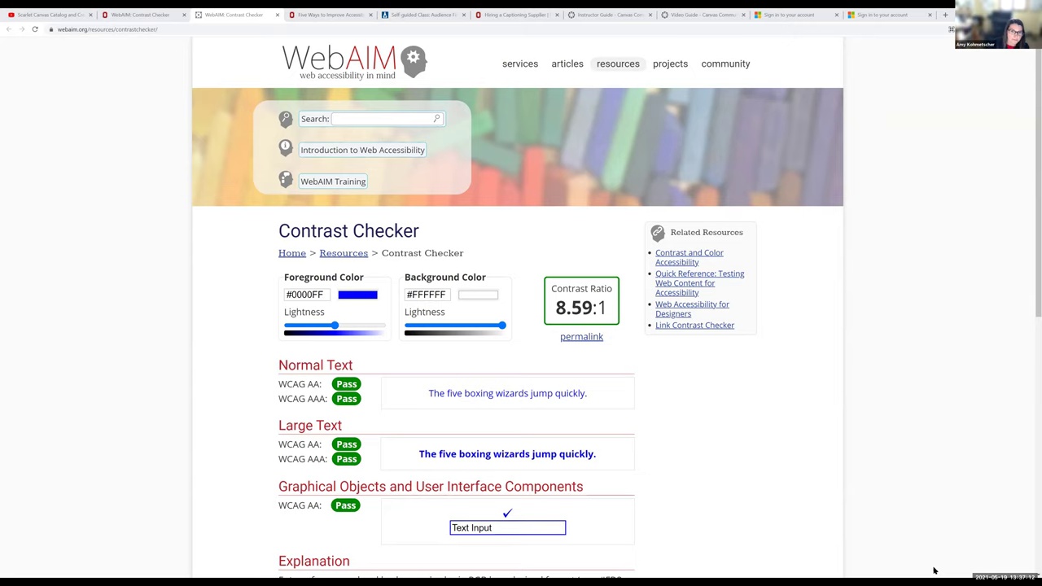
scroll(682, 487, down, 3)
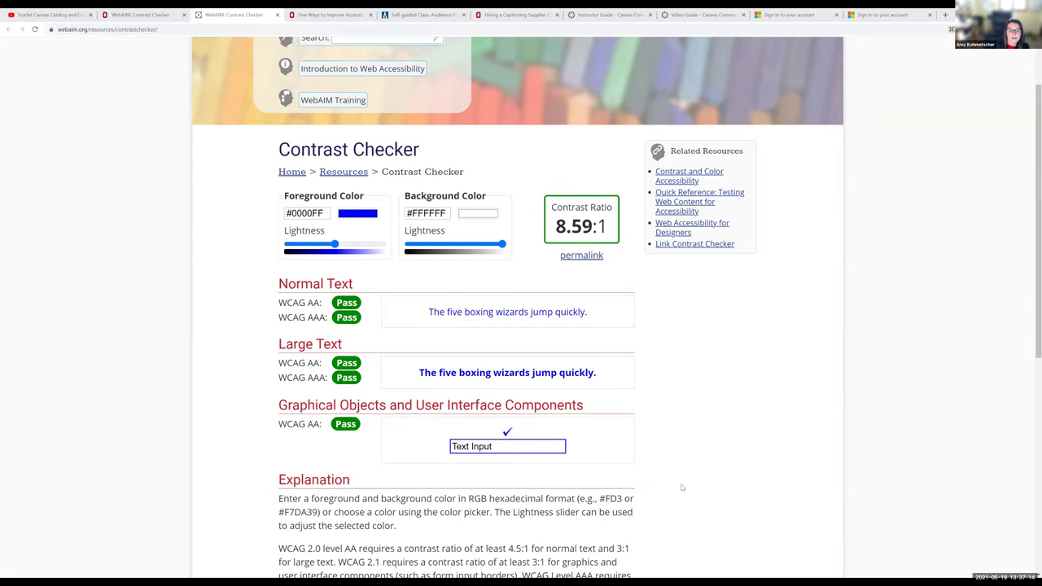
scroll(365, 359, down, 1)
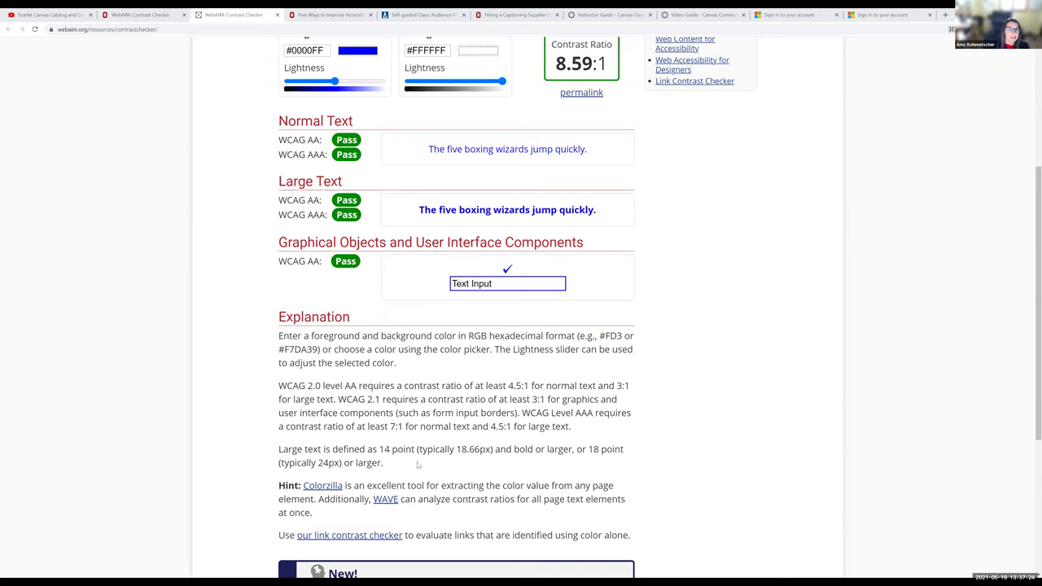
scroll(440, 389, up, 2)
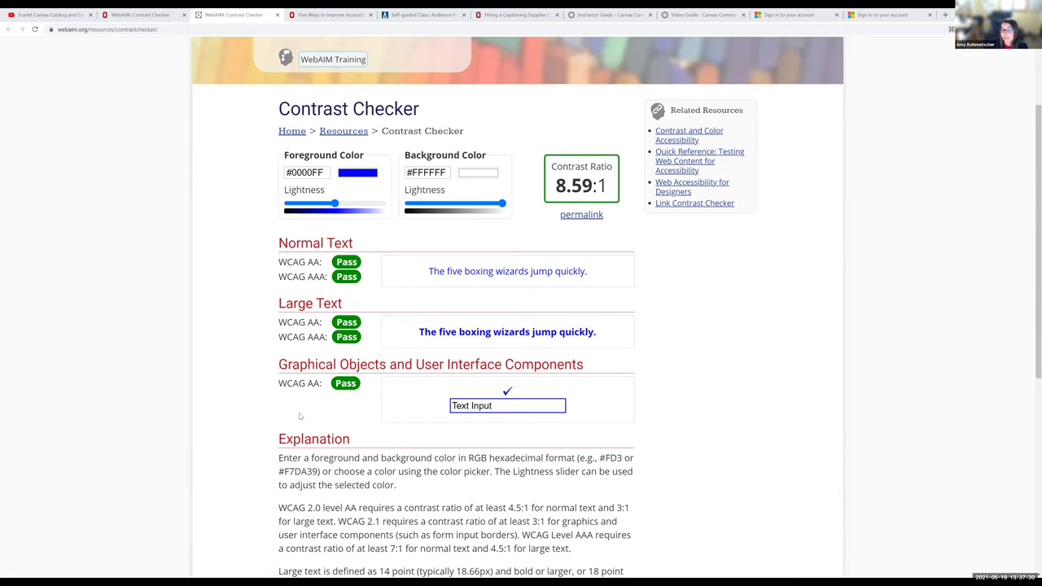
scroll(299, 413, down, 3)
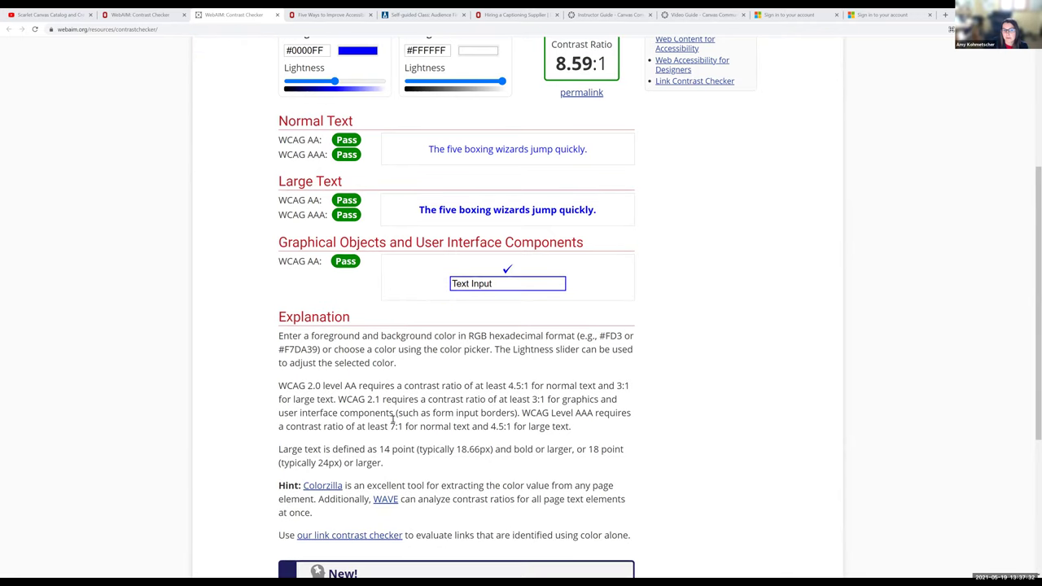
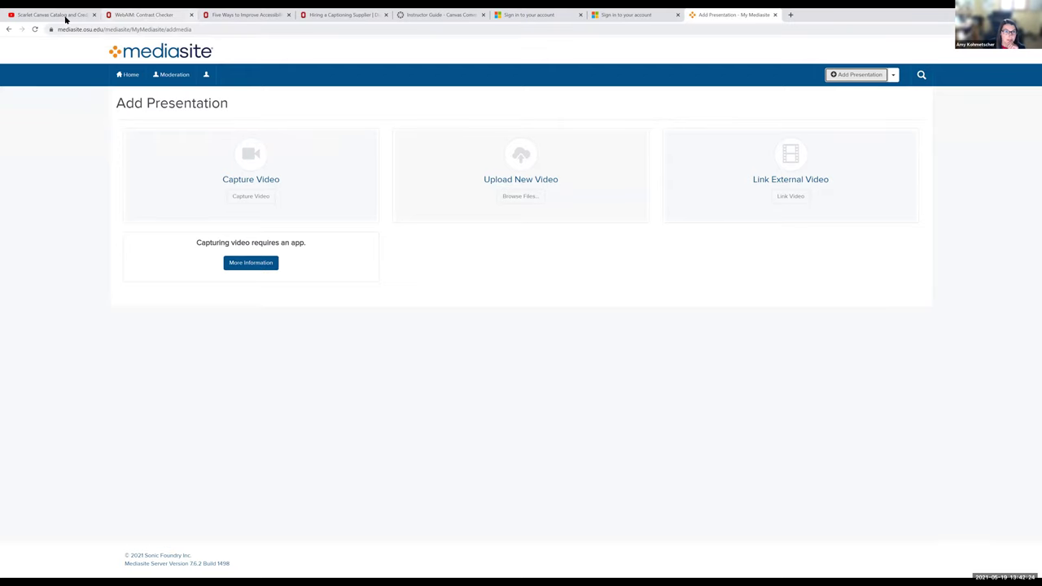
Return to the community course's modules and open The Customer Perspective - Self-Enrollment and Credit Card Payment Video page
click(138, 15)
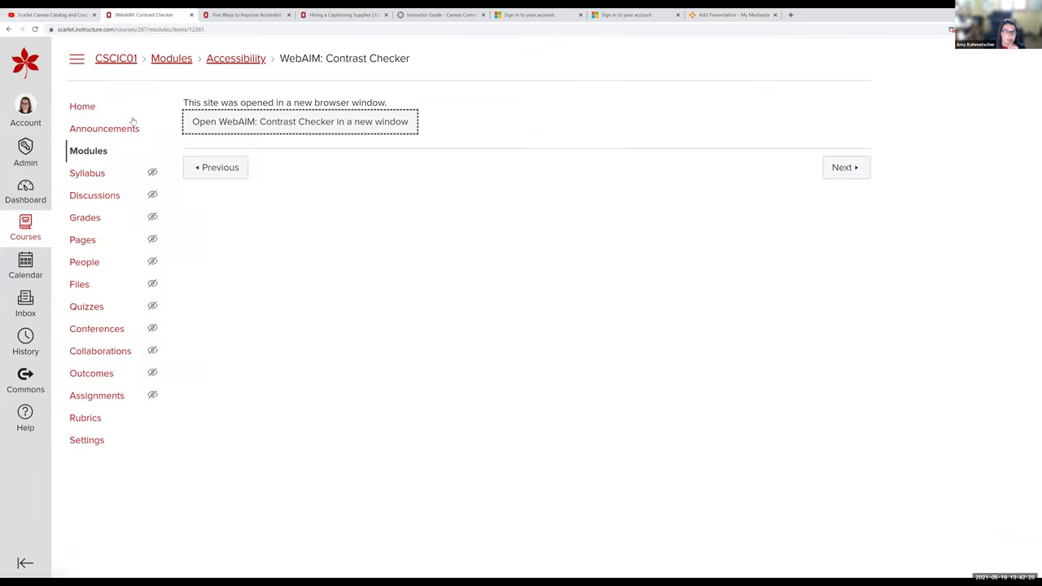
click(105, 162)
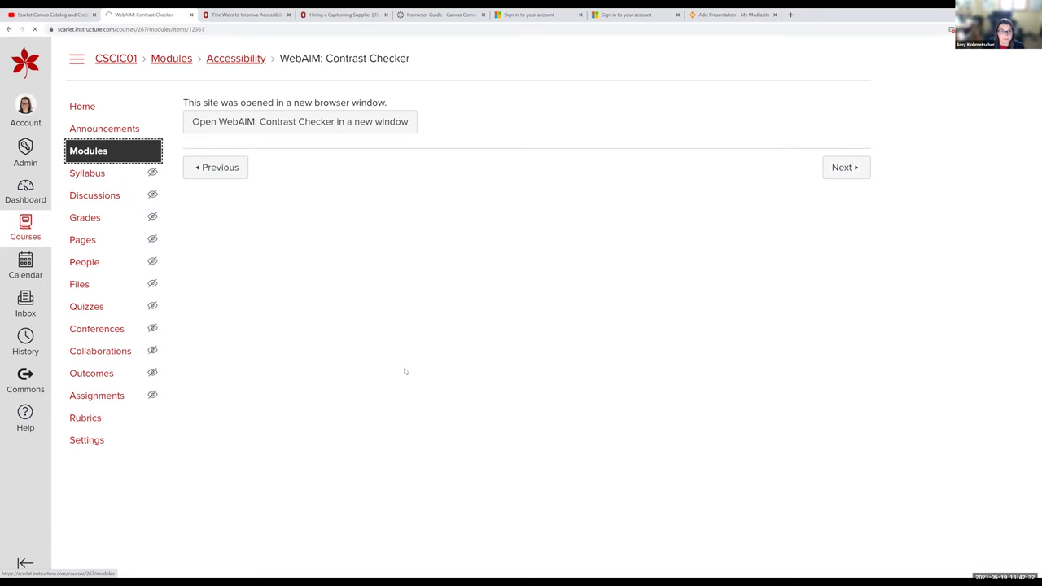
click(469, 239)
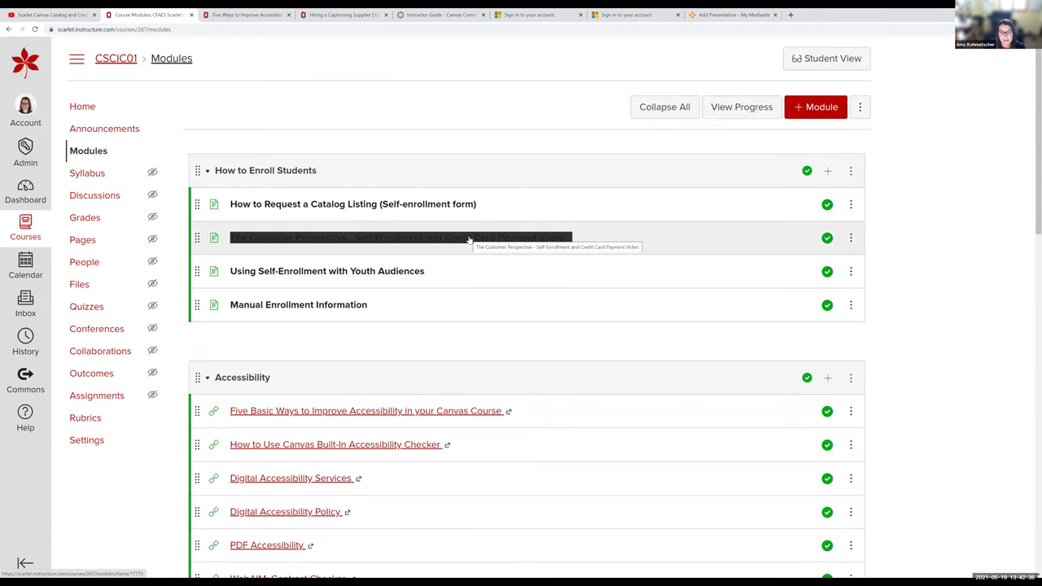
click(469, 238)
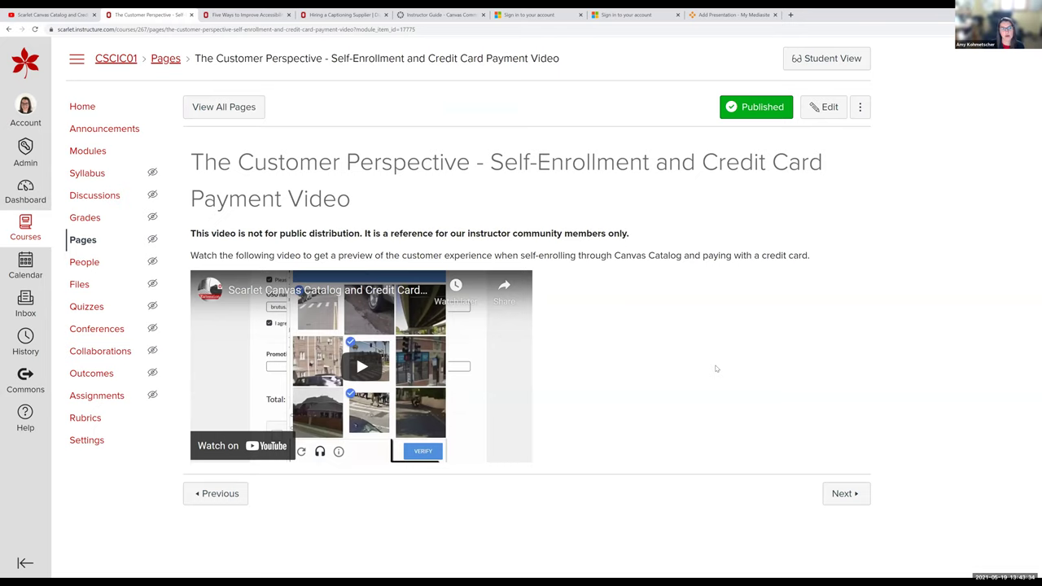
Go back to the modules list and examine the Course Design Best Practices items on technology novice audiences and mobile app design
click(159, 158)
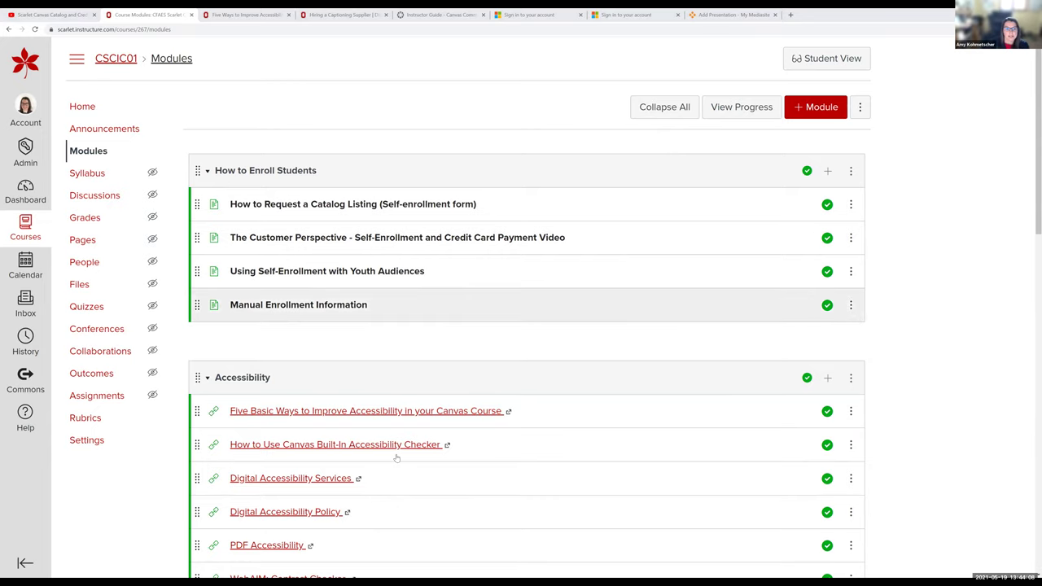
scroll(430, 384, down, 1)
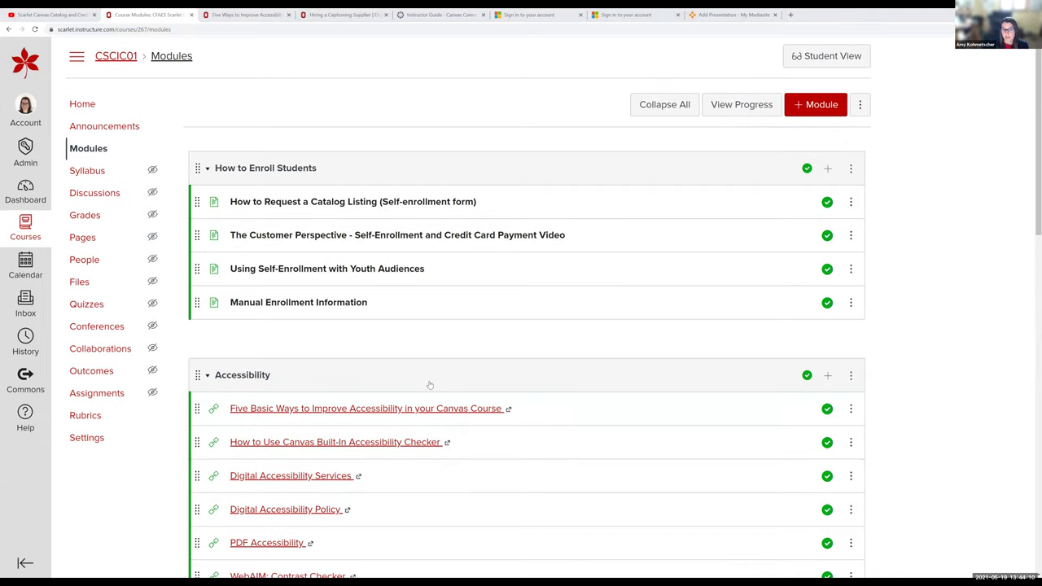
scroll(429, 385, down, 4)
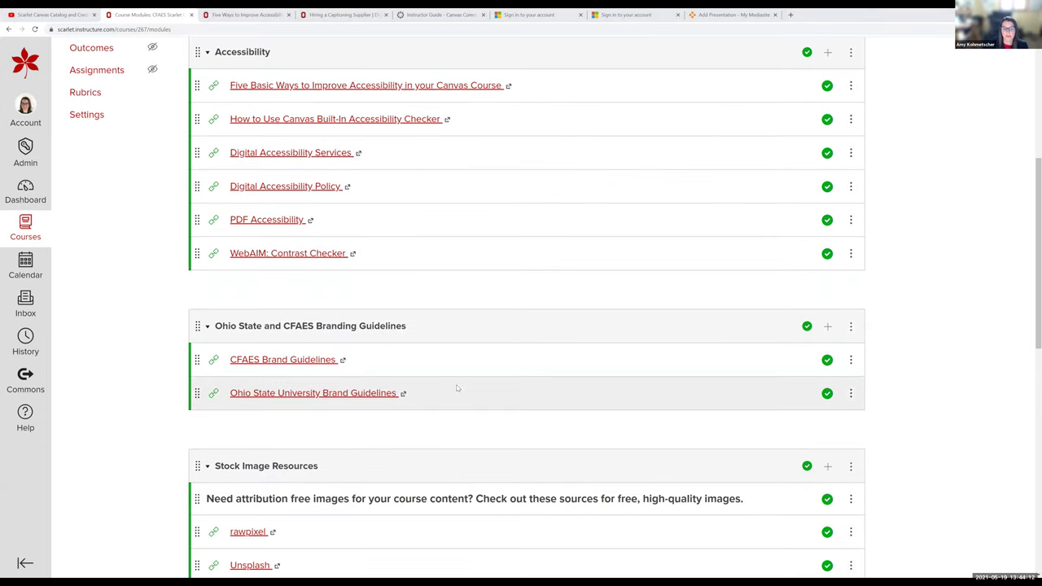
scroll(458, 389, down, 2)
scroll(458, 389, down, 1)
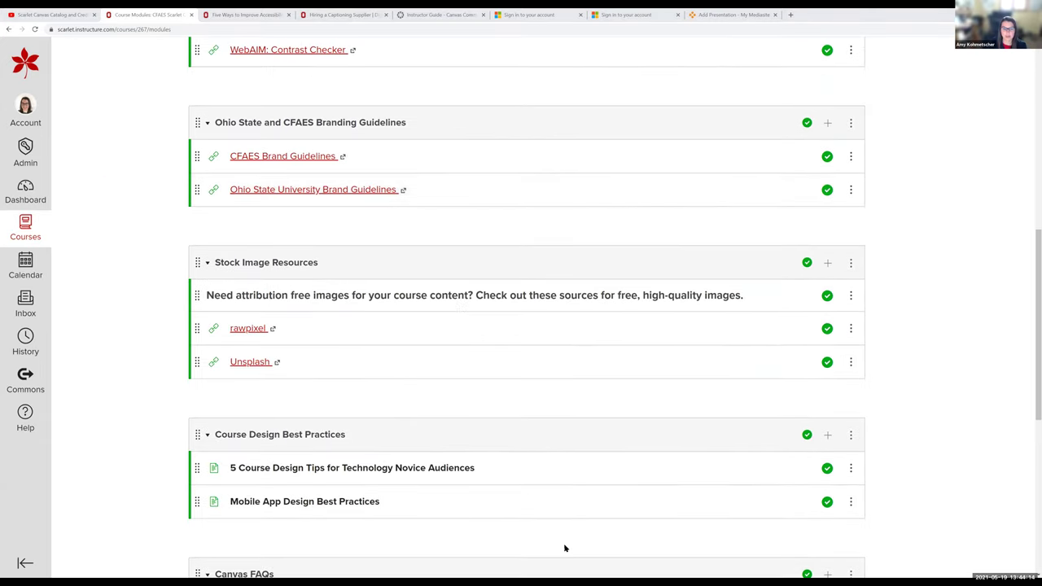
triple_click(346, 500)
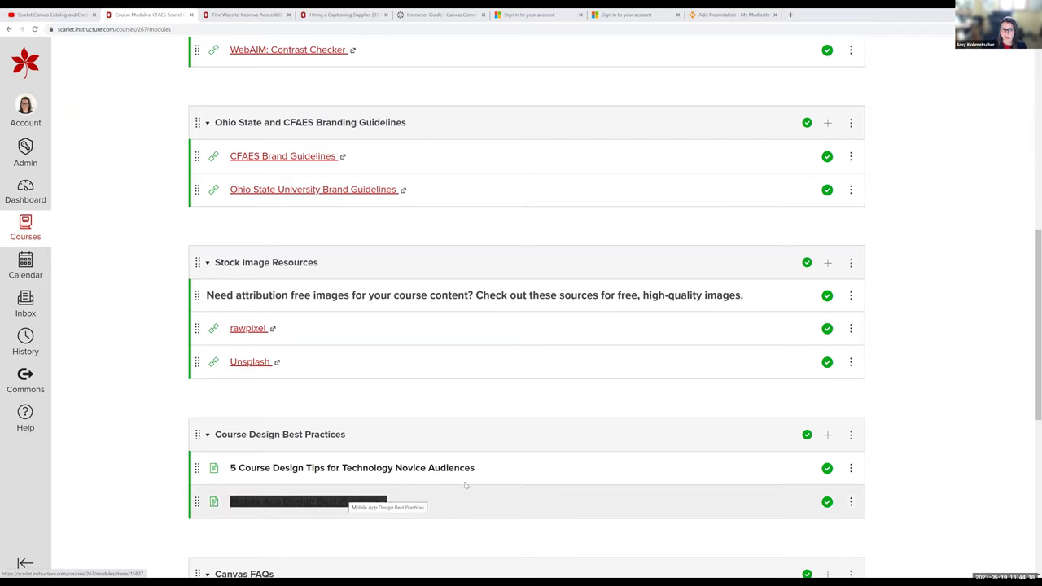
click(501, 486)
triple_click(456, 476)
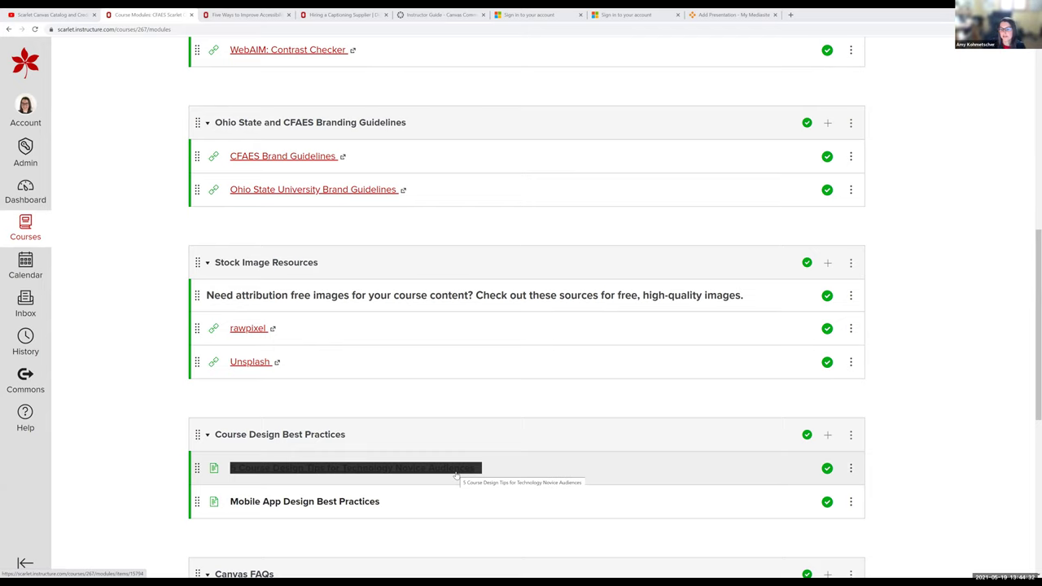
click(456, 477)
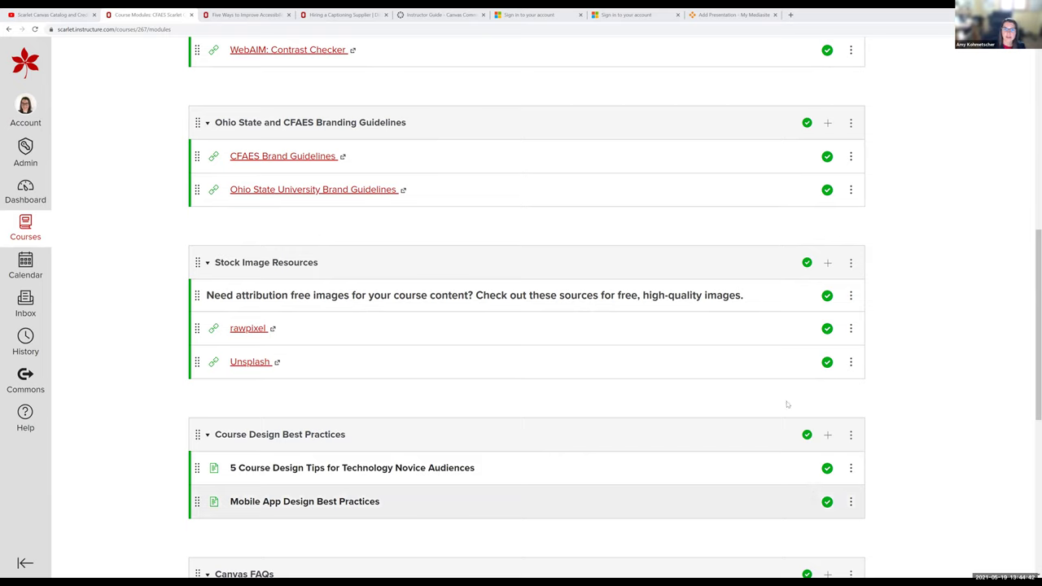
Switch to the Canvas Instructor Guide and copy its web address for sharing
click(445, 15)
click(231, 31)
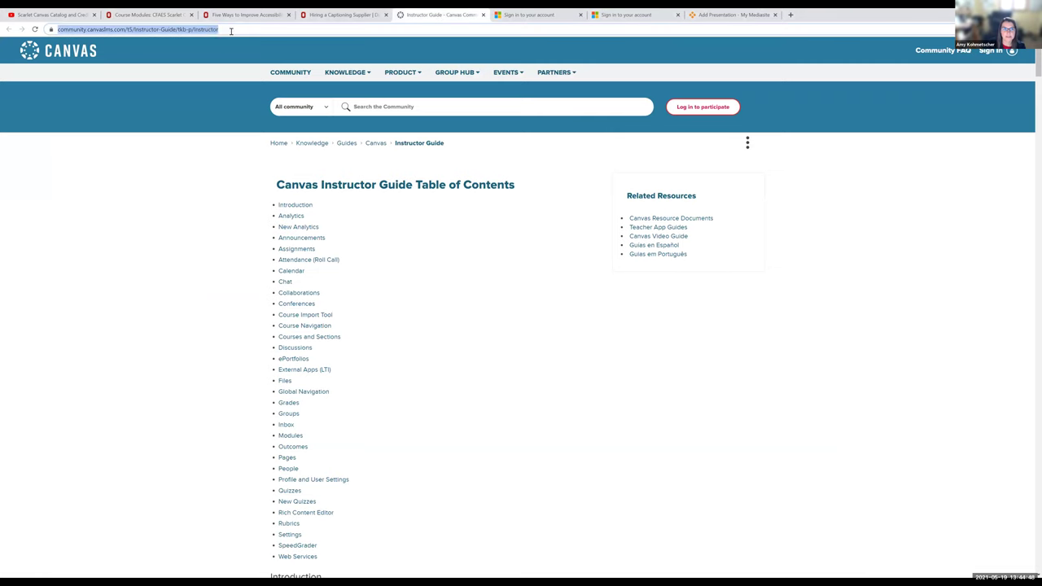
right_click(207, 33)
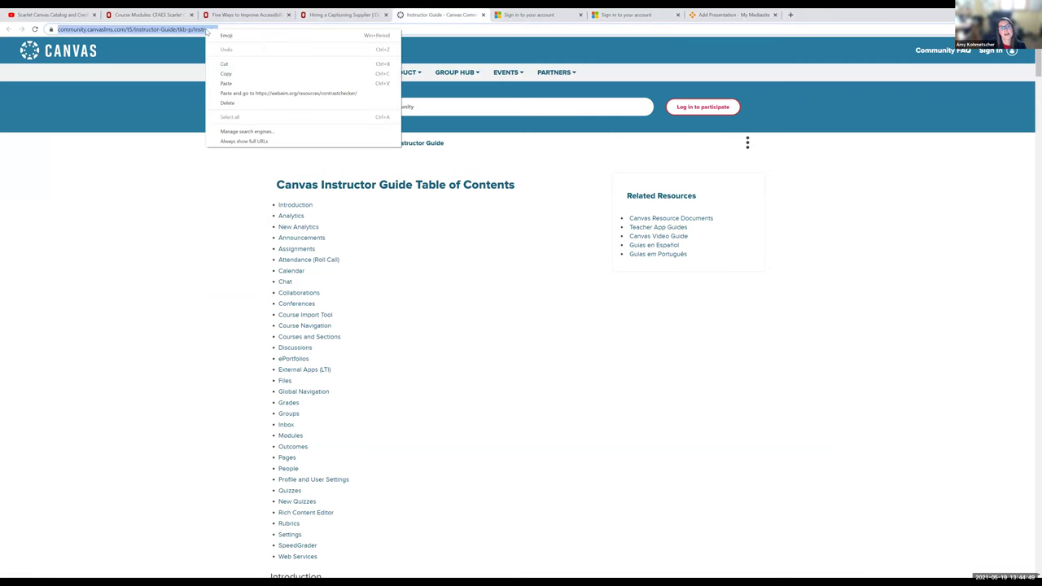
click(221, 74)
key(alt+Tab)
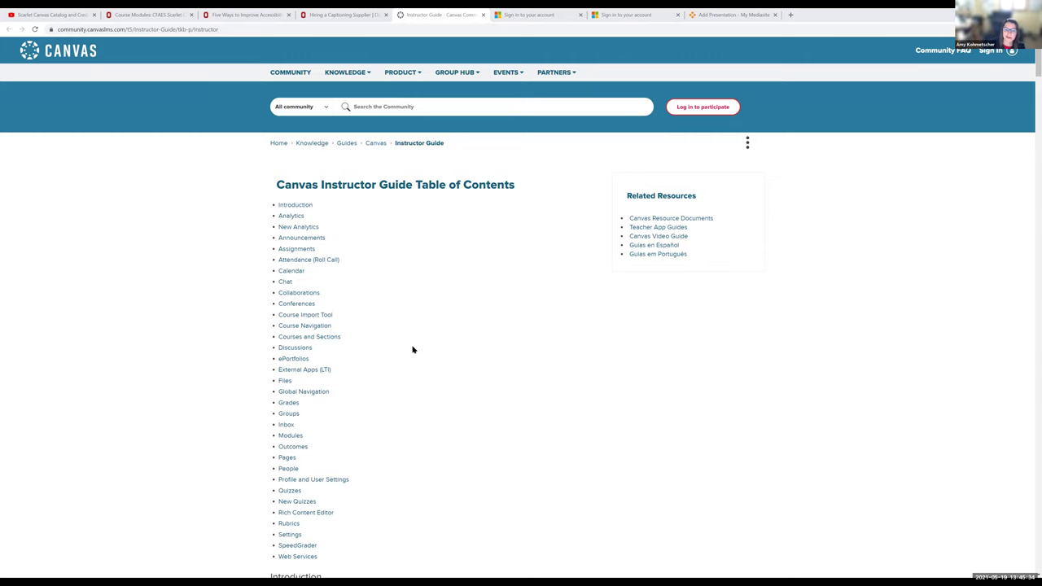
Open the "What options can I set in a quiz?" article from the Instructor Guide's Quizzes section
scroll(412, 349, down, 1)
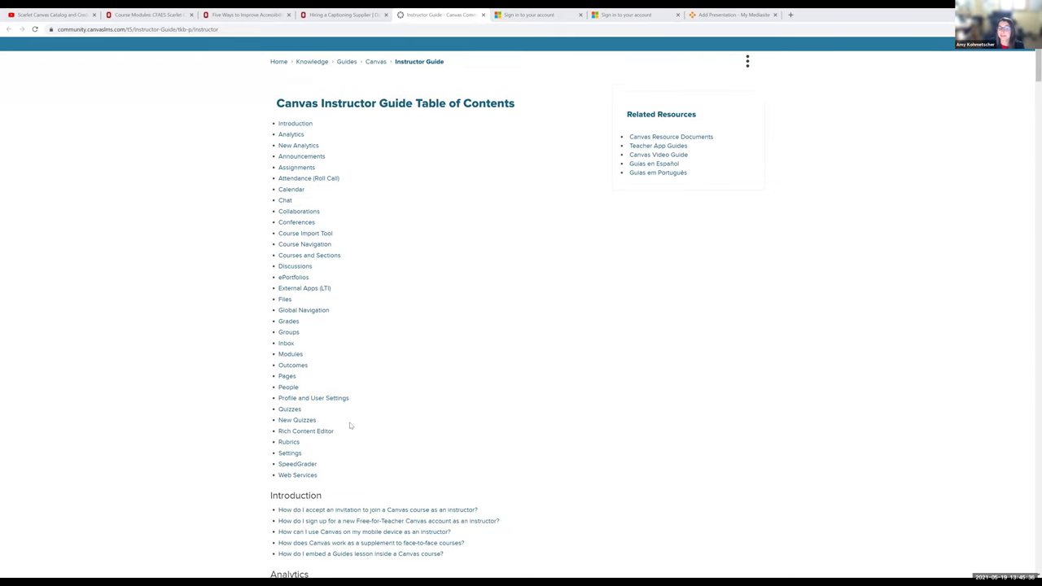
click(290, 410)
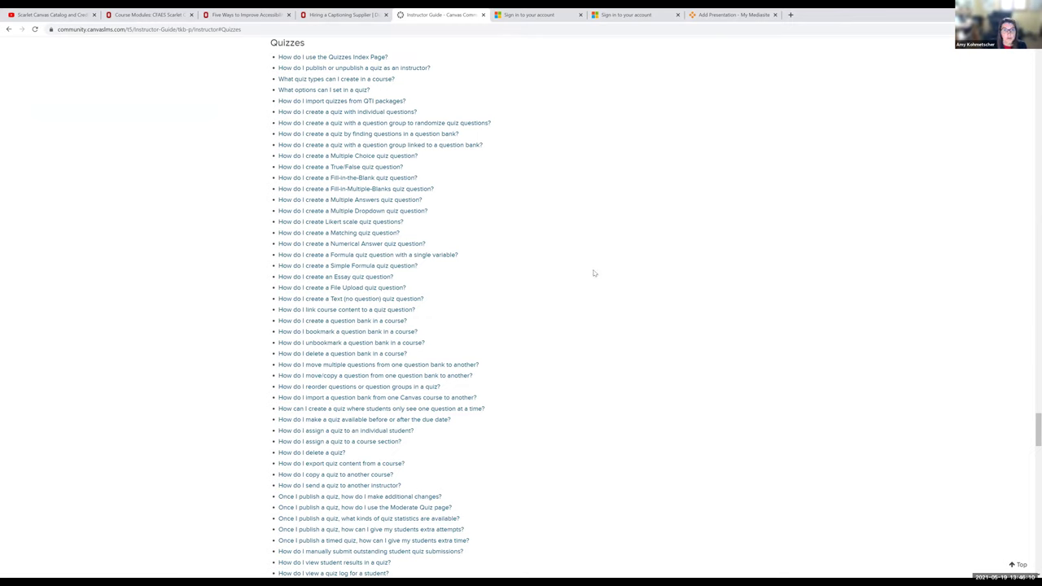
click(312, 94)
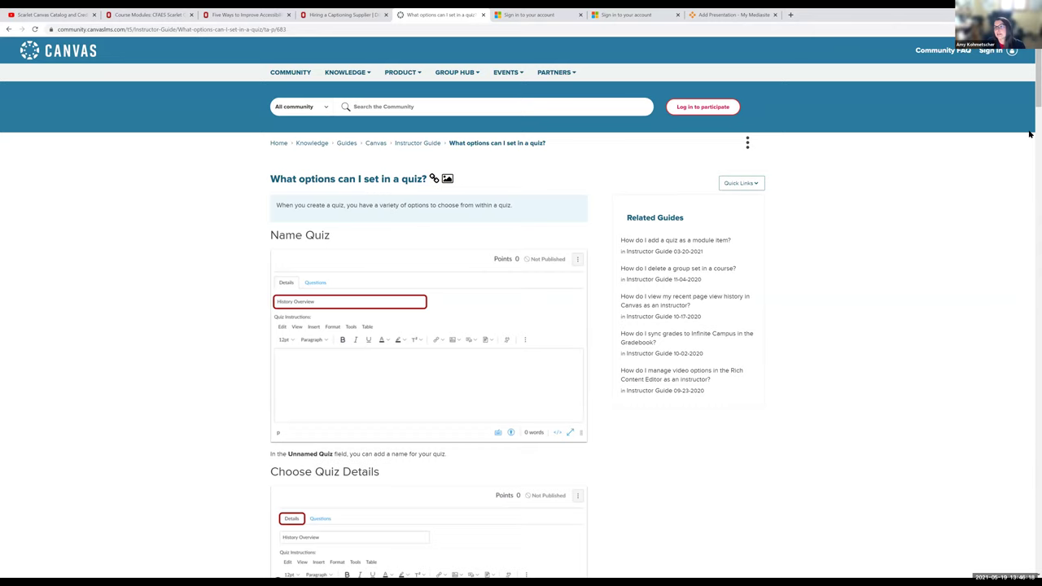
Enlarge the browser's page zoom to 150% for the quiz options article
click(1031, 29)
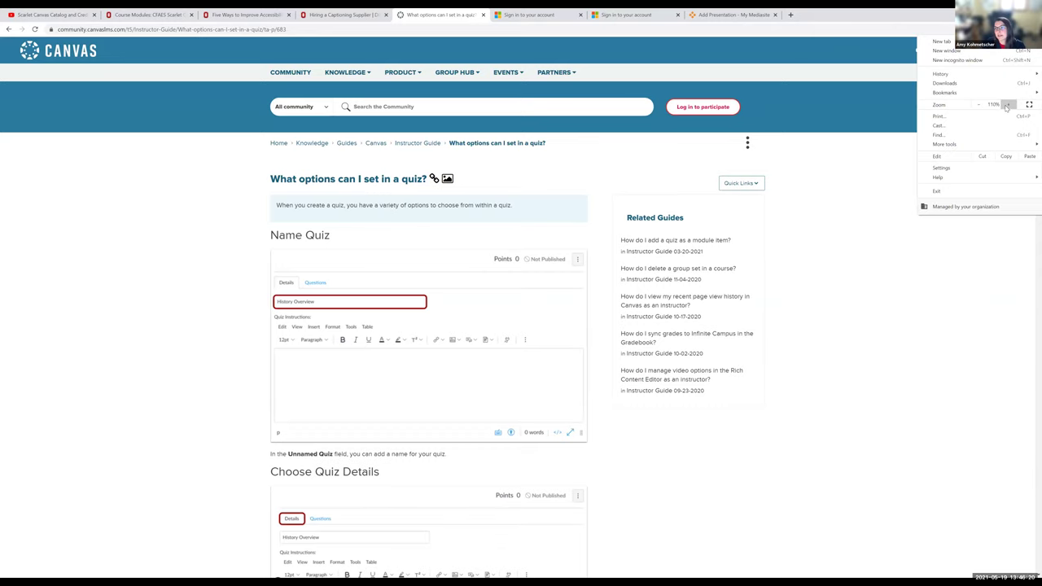
click(1007, 105)
click(1007, 105)
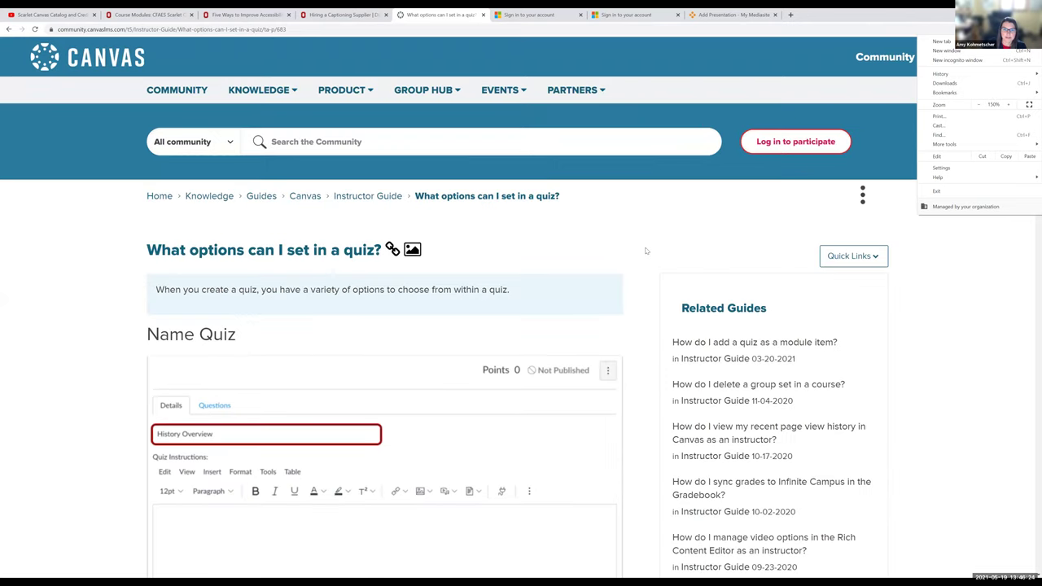
click(696, 227)
Examine the quiz options article's Name Quiz and Choose Quiz Details sections
scroll(696, 227, down, 1)
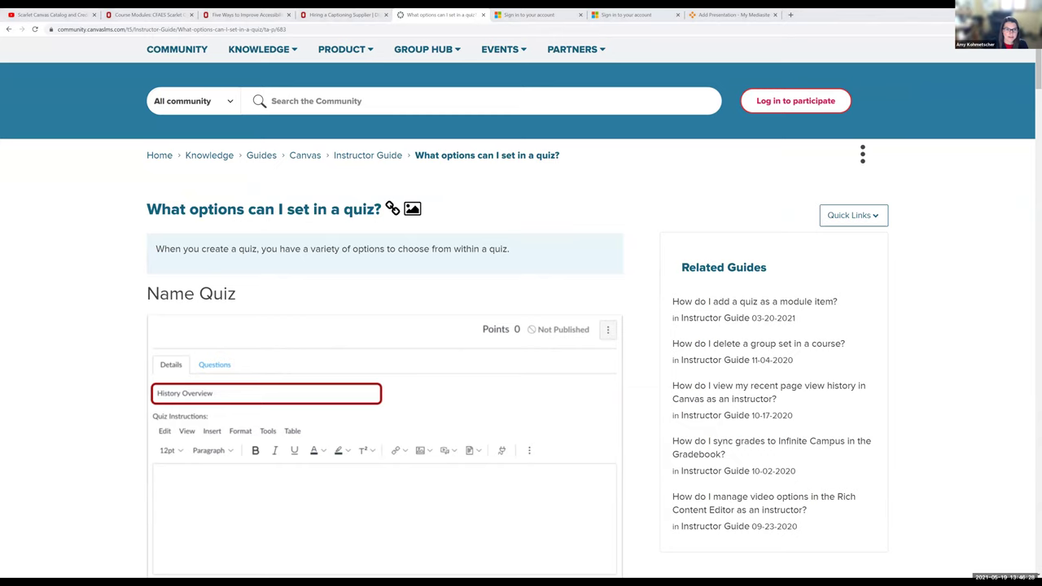
scroll(480, 268, down, 2)
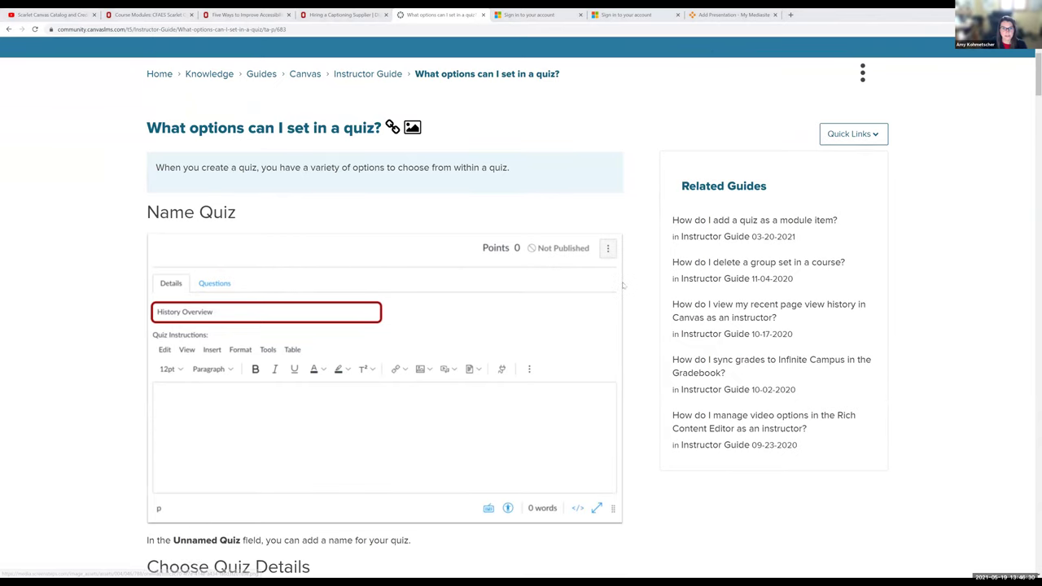
scroll(658, 387, down, 1)
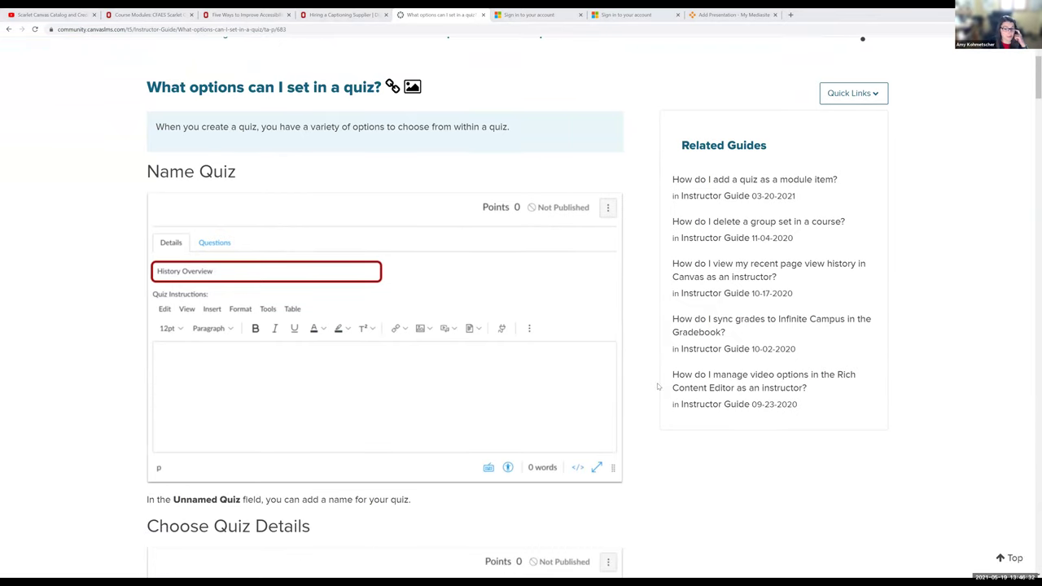
scroll(686, 395, down, 1)
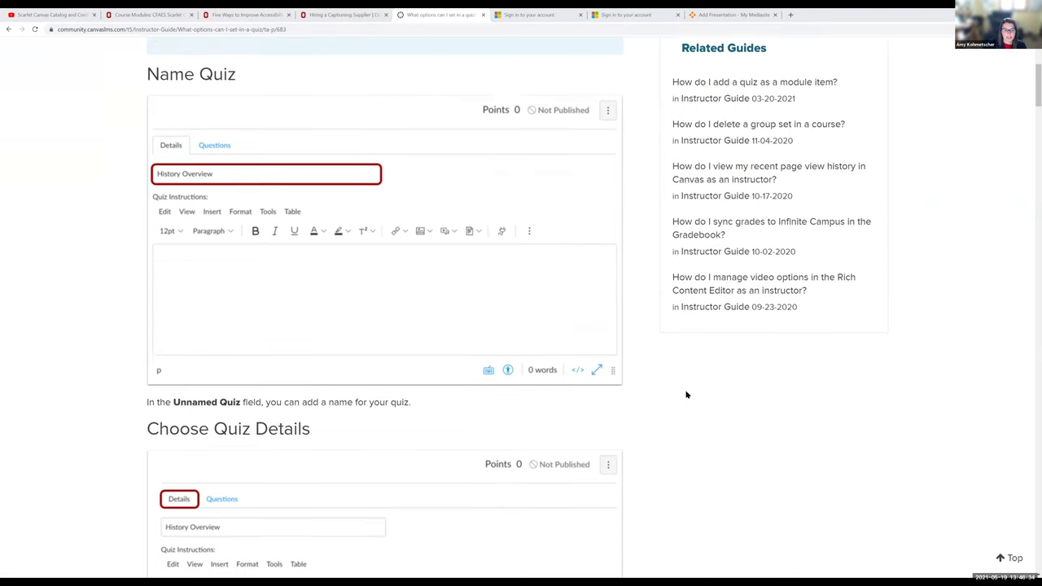
scroll(686, 394, down, 1)
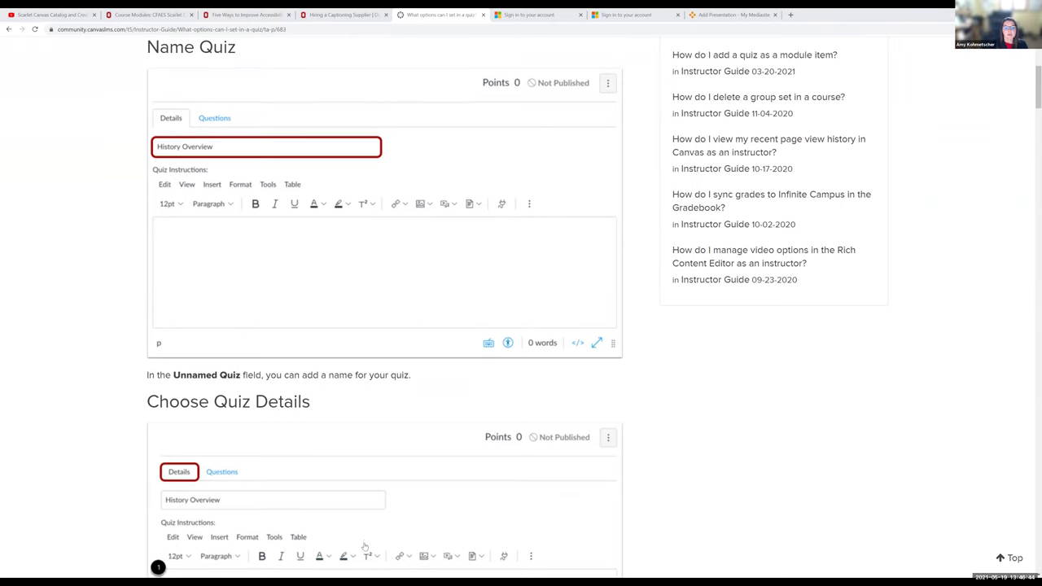
scroll(365, 547, down, 1)
scroll(443, 453, down, 3)
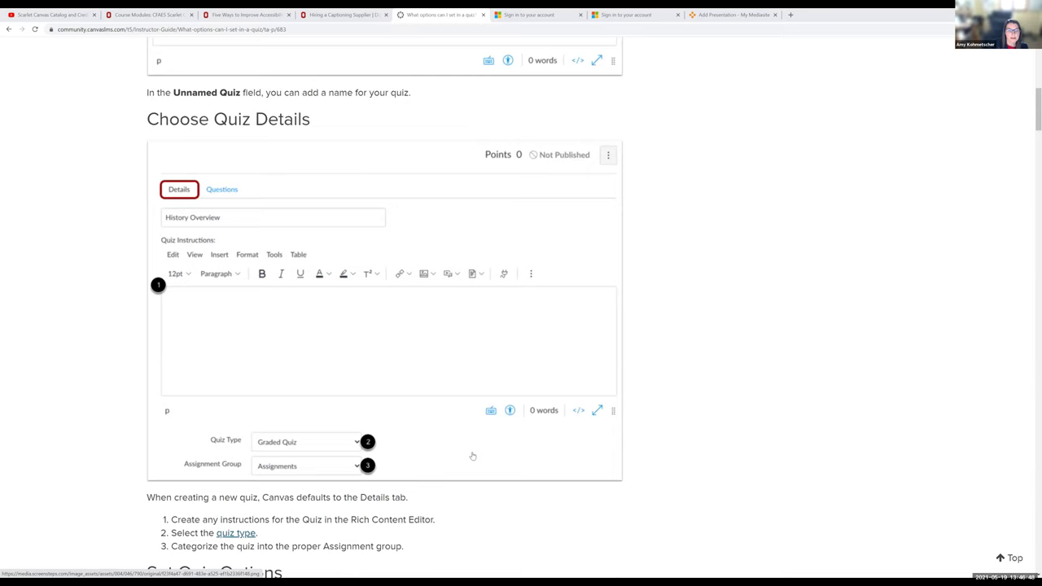
Examine the Set Quiz Options section of the quiz options article
scroll(498, 446, down, 1)
scroll(501, 444, down, 2)
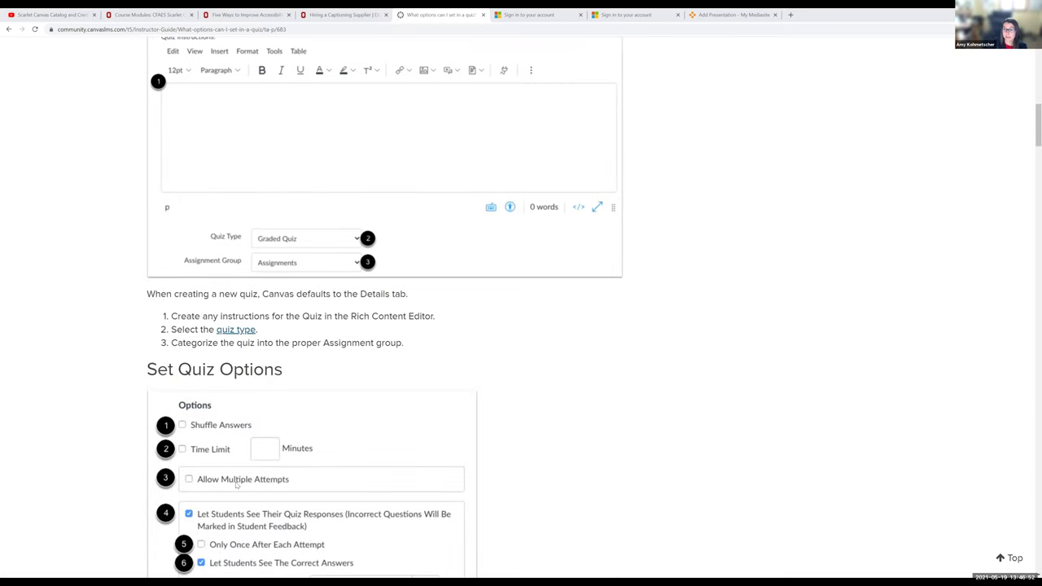
scroll(236, 483, down, 1)
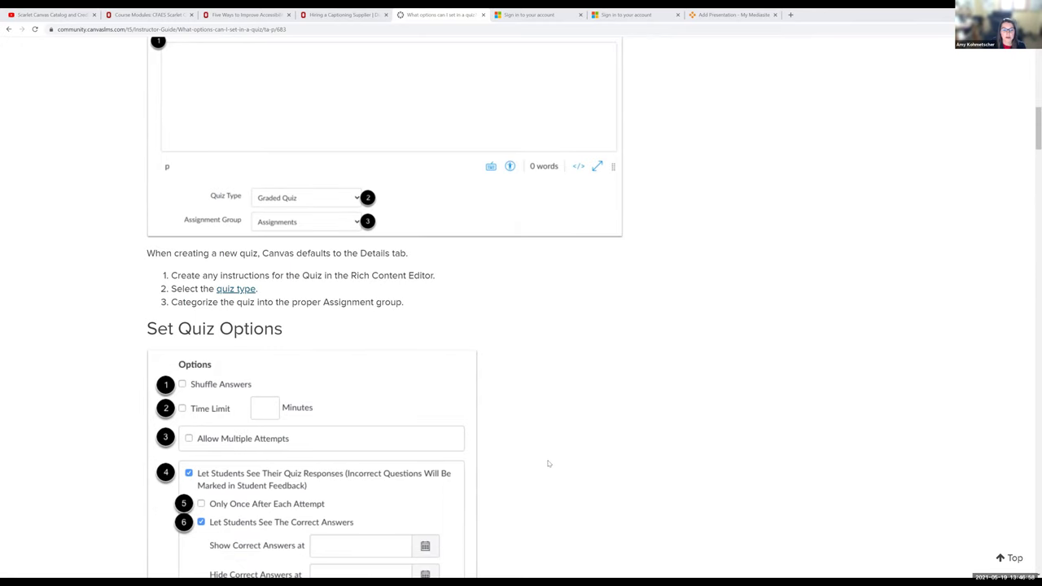
scroll(545, 461, down, 2)
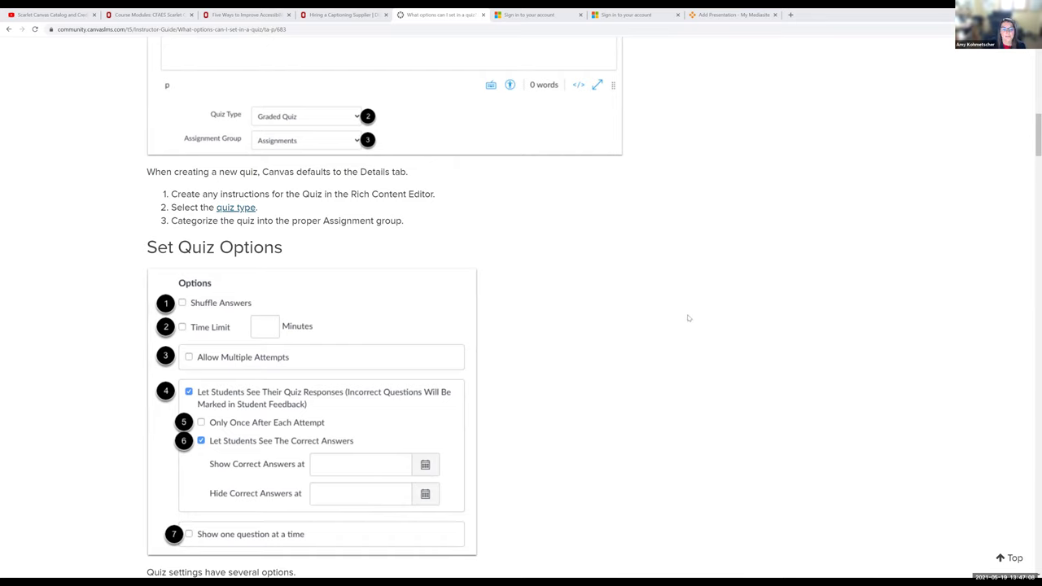
scroll(694, 328, down, 1)
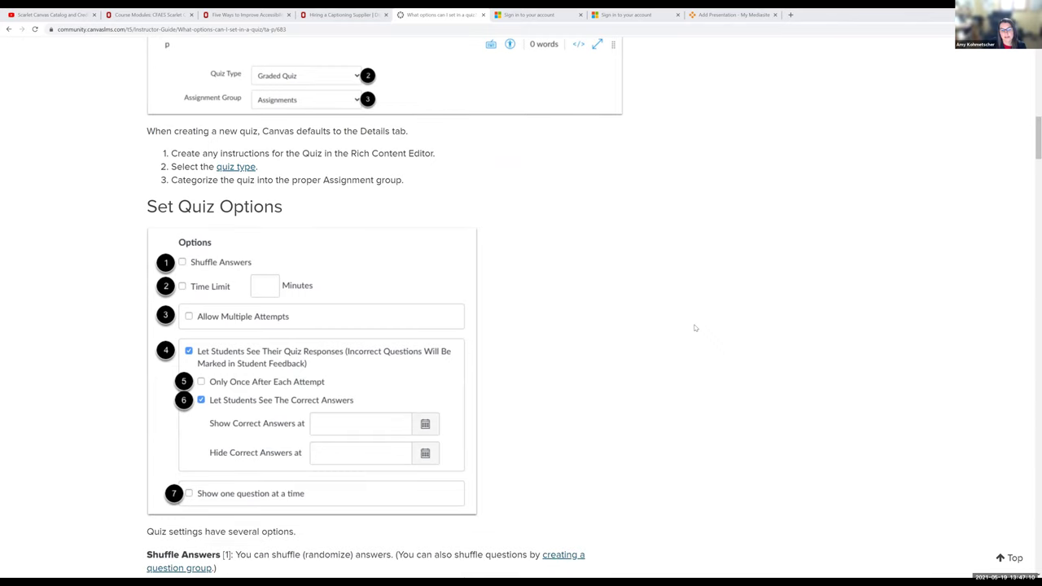
Return to the Canvas Instructor Guide table of contents and jump to its Modules section
scroll(700, 326, up, 7)
scroll(708, 325, up, 5)
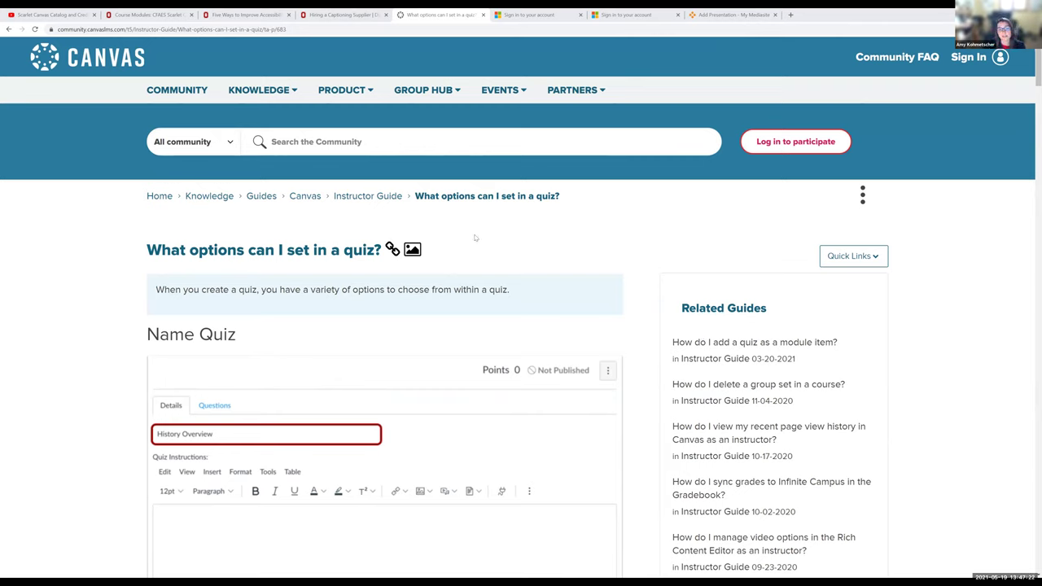
click(383, 204)
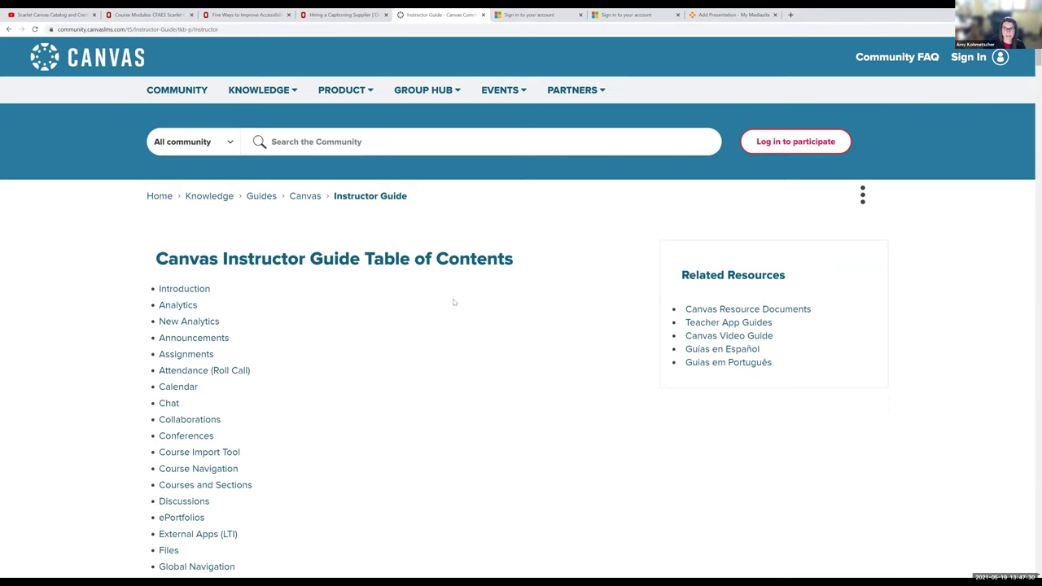
scroll(404, 340, down, 3)
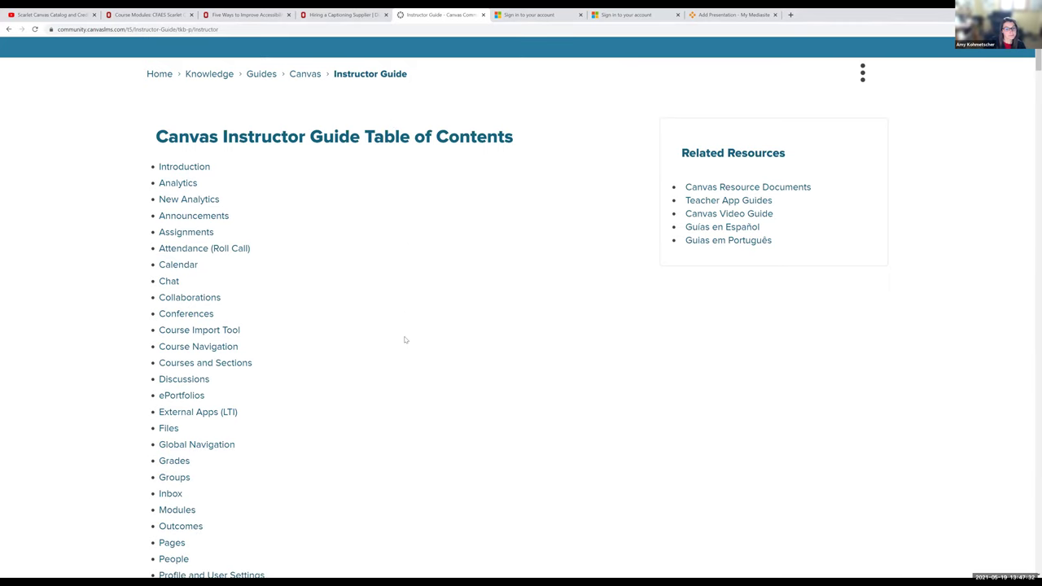
scroll(489, 476, down, 1)
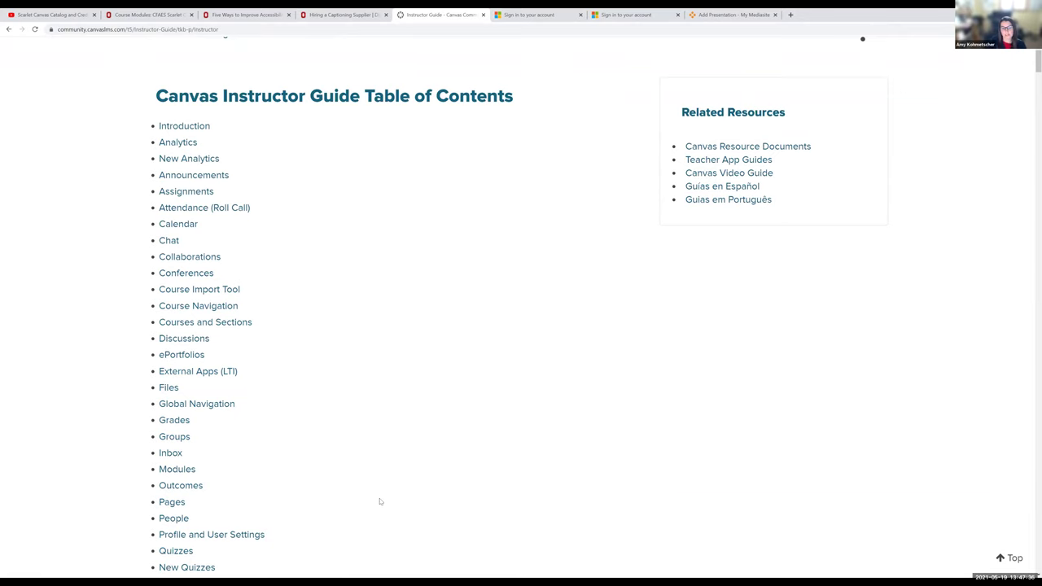
scroll(379, 499, down, 1)
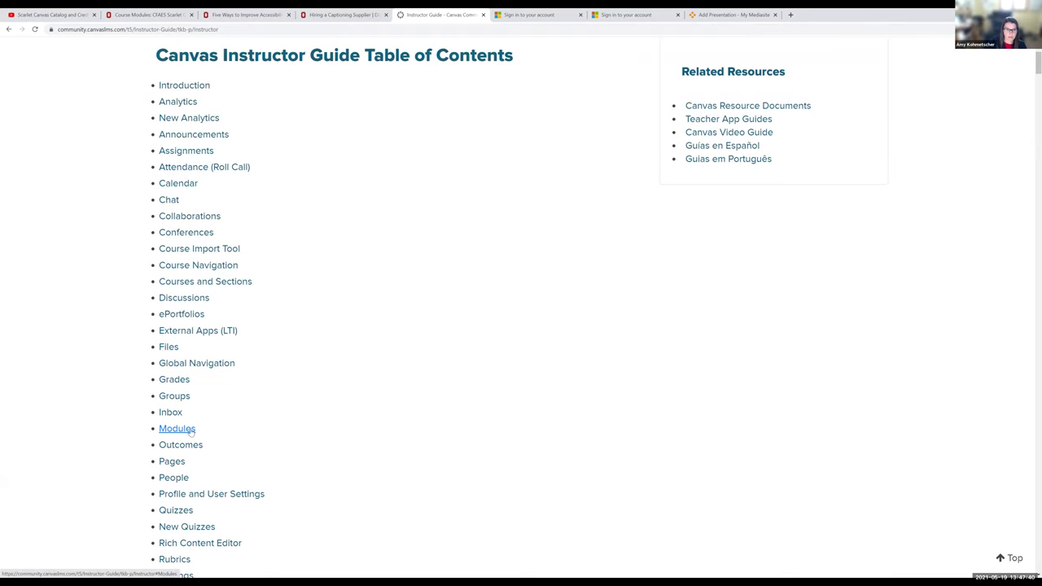
click(176, 428)
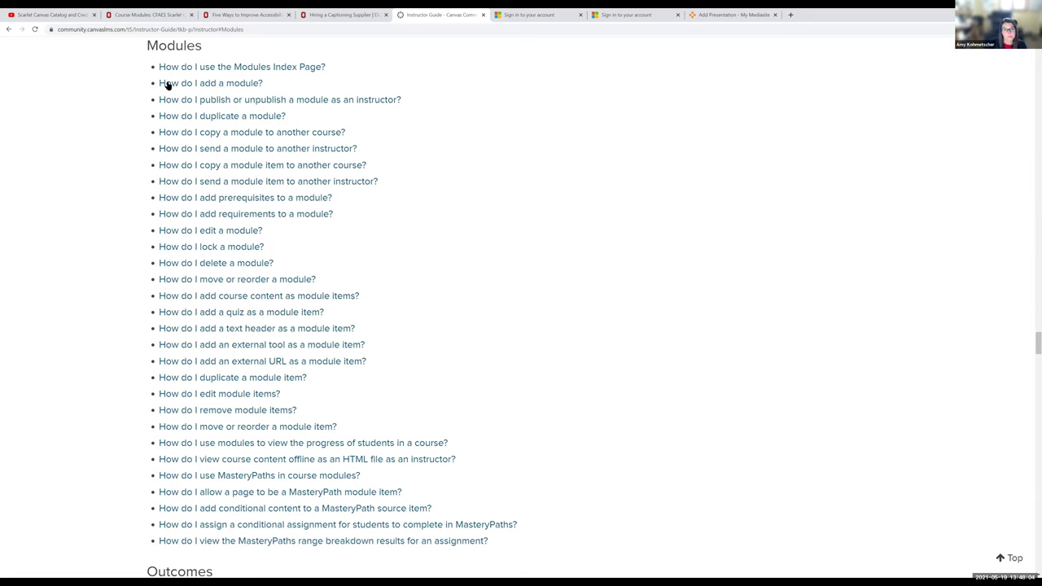
Open the "How do I add requirements to a module?" article from the guide's Modules section
key(Tab)
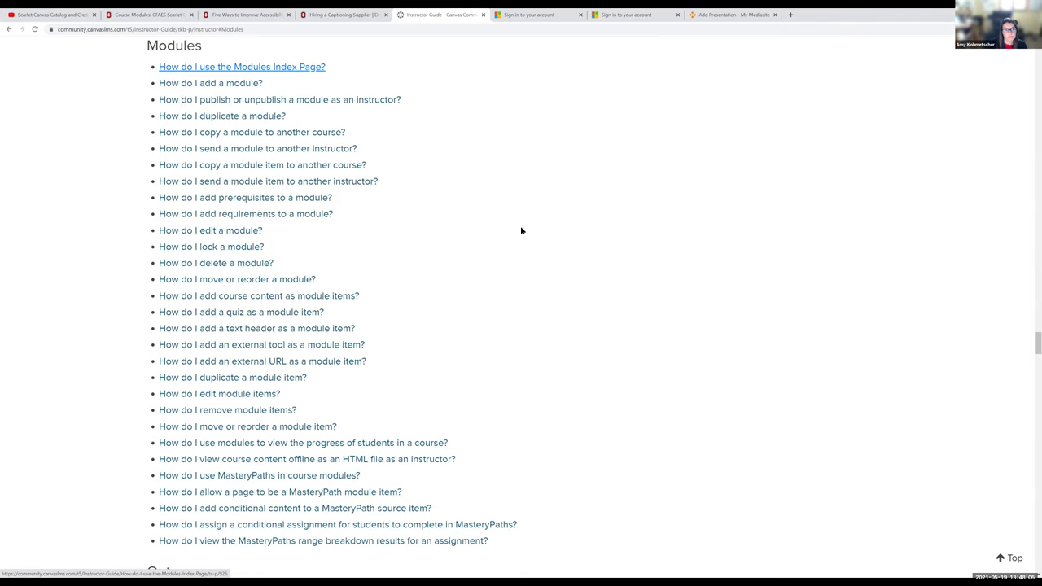
click(490, 214)
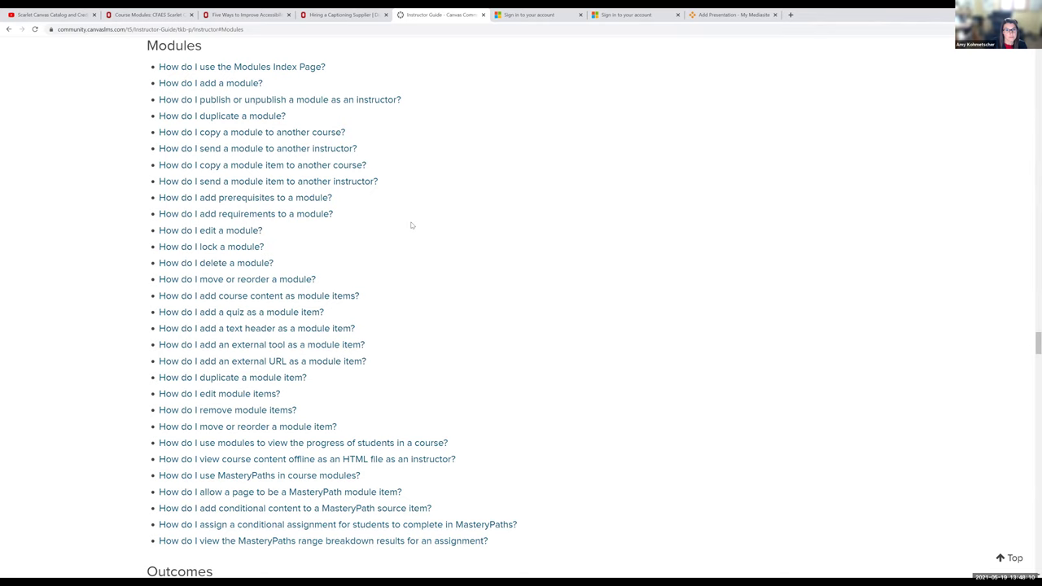
click(318, 219)
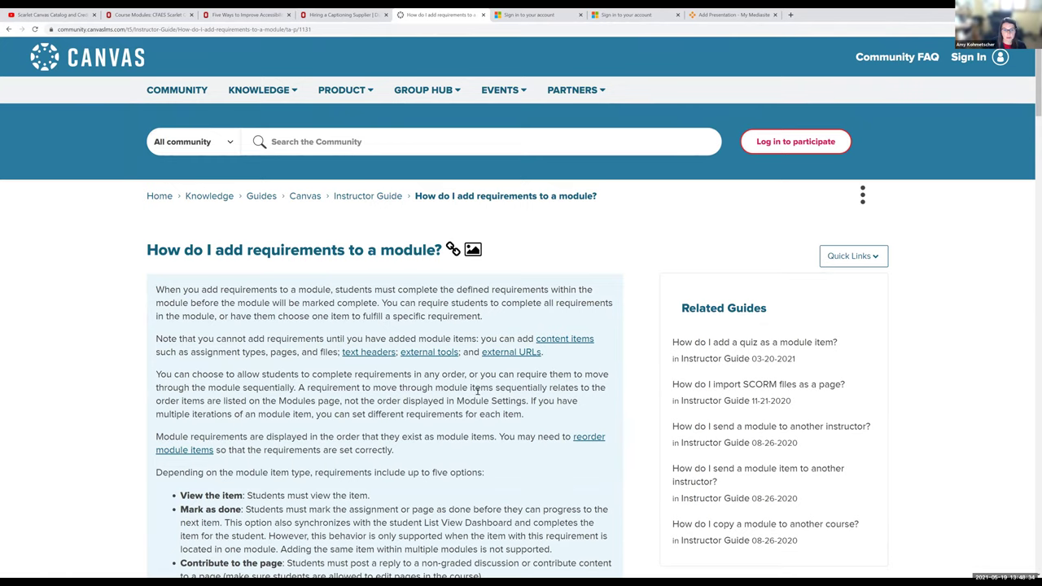
Examine the module requirements article's introduction and its Open Modules, Edit Module and Add Requirement sections
scroll(350, 320, down, 1)
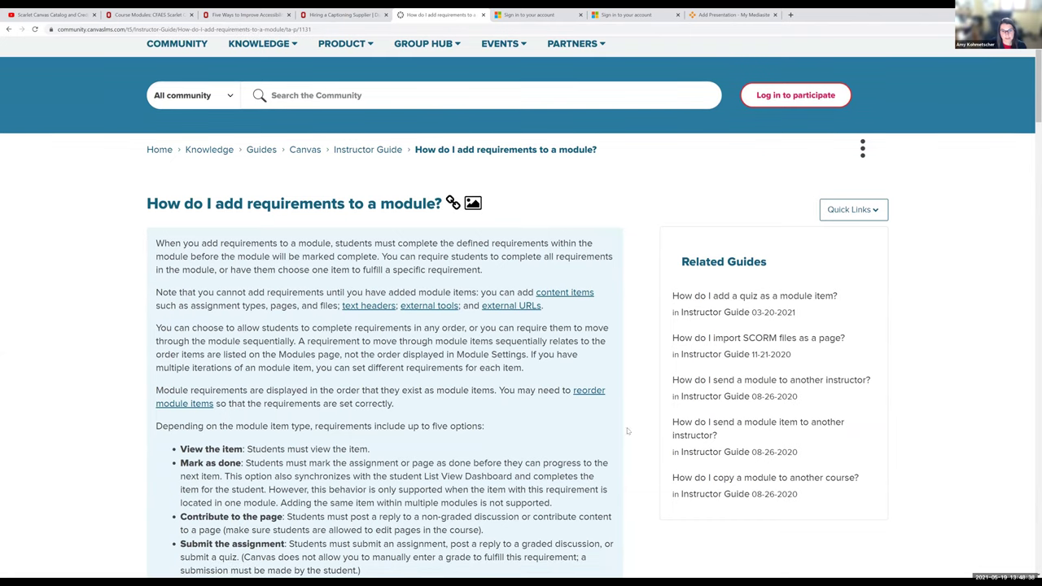
scroll(629, 431, down, 4)
scroll(558, 503, down, 3)
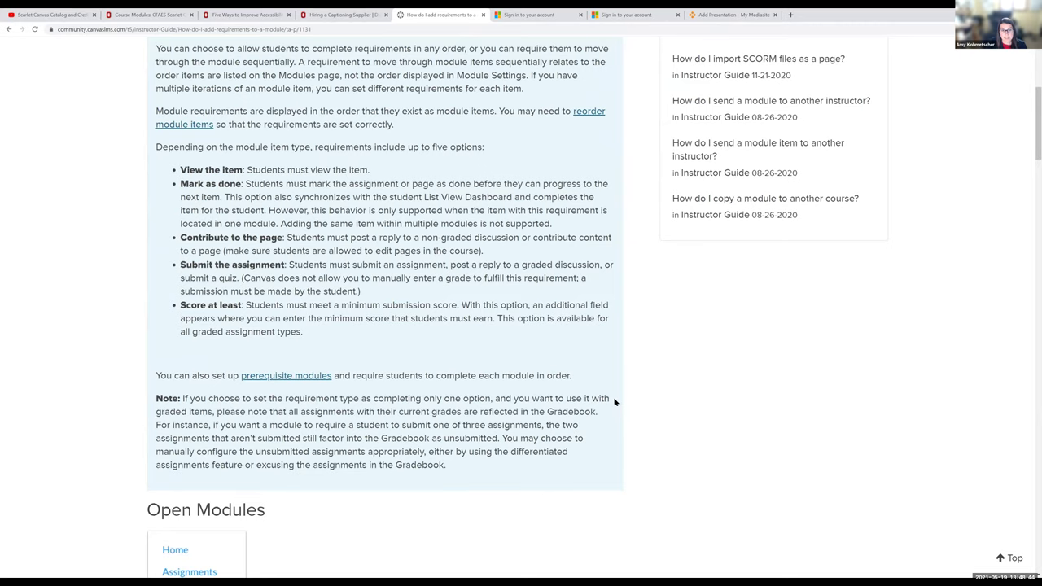
scroll(615, 401, down, 2)
scroll(614, 401, down, 4)
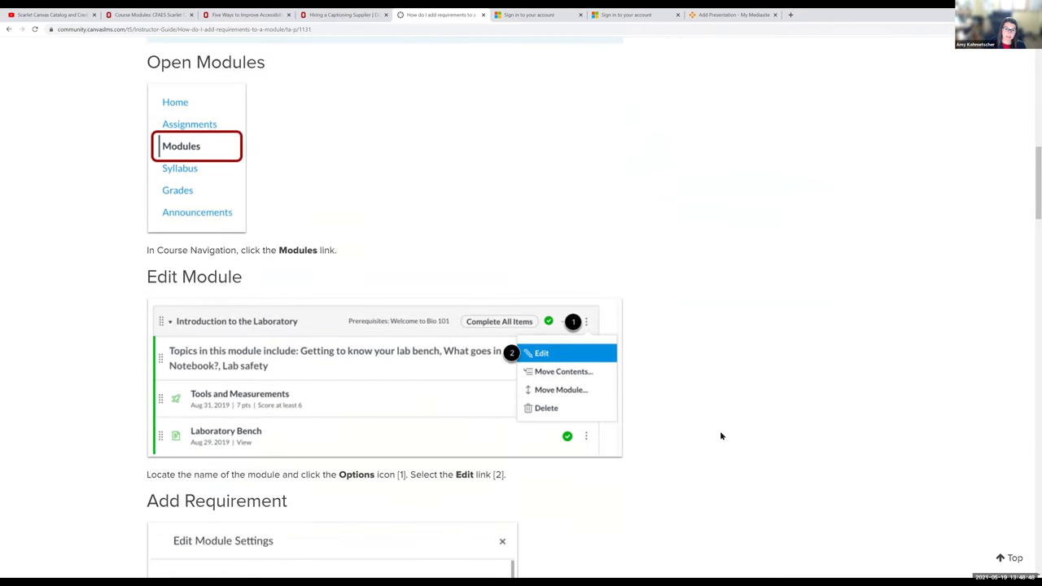
scroll(723, 425, down, 1)
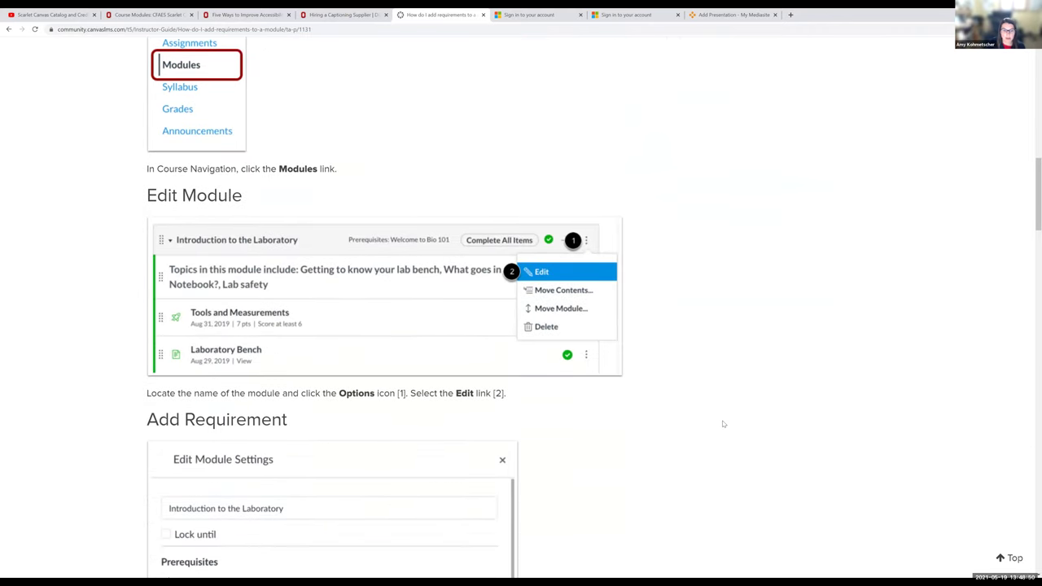
scroll(723, 424, down, 2)
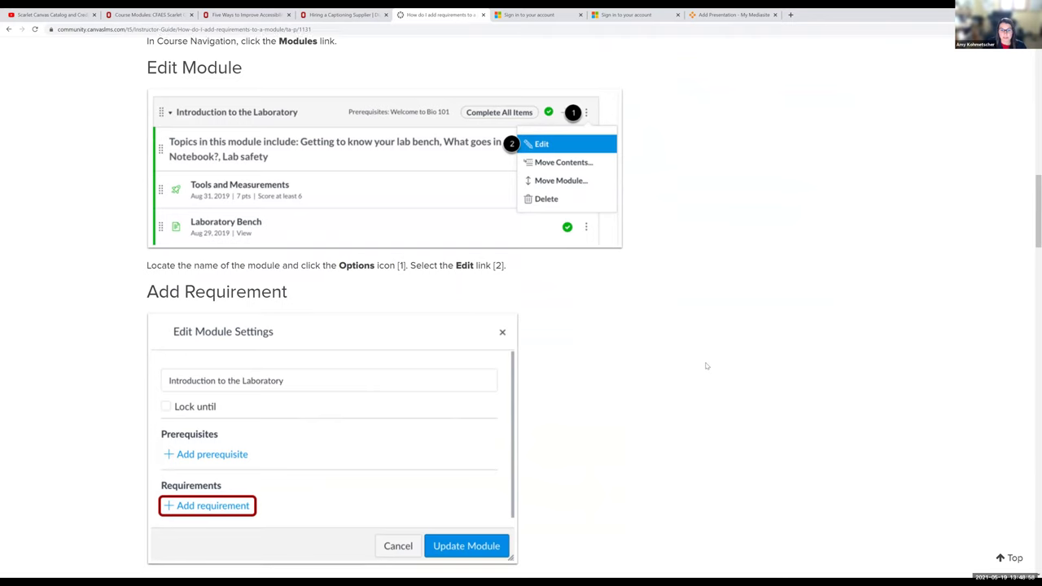
scroll(709, 367, down, 3)
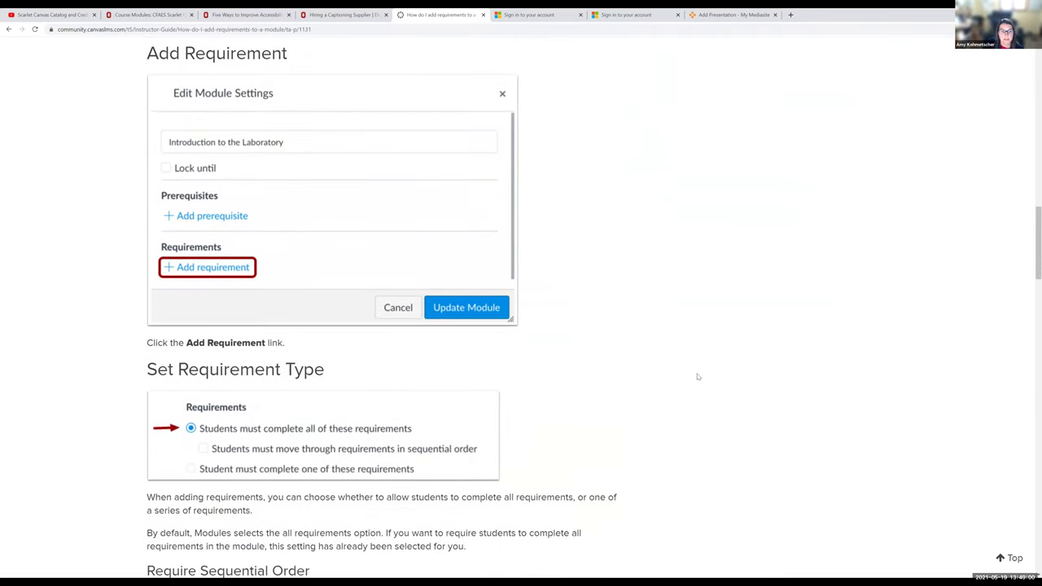
Examine the article's sections on requirement type, sequential order, one requirement, item requirements and managing requirements
scroll(700, 375, down, 1)
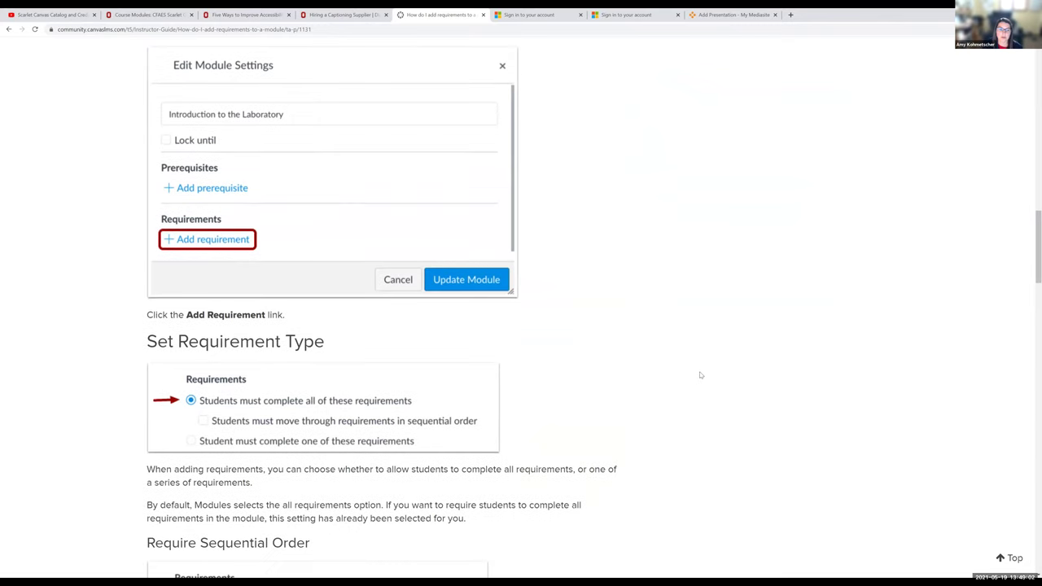
scroll(696, 381, down, 1)
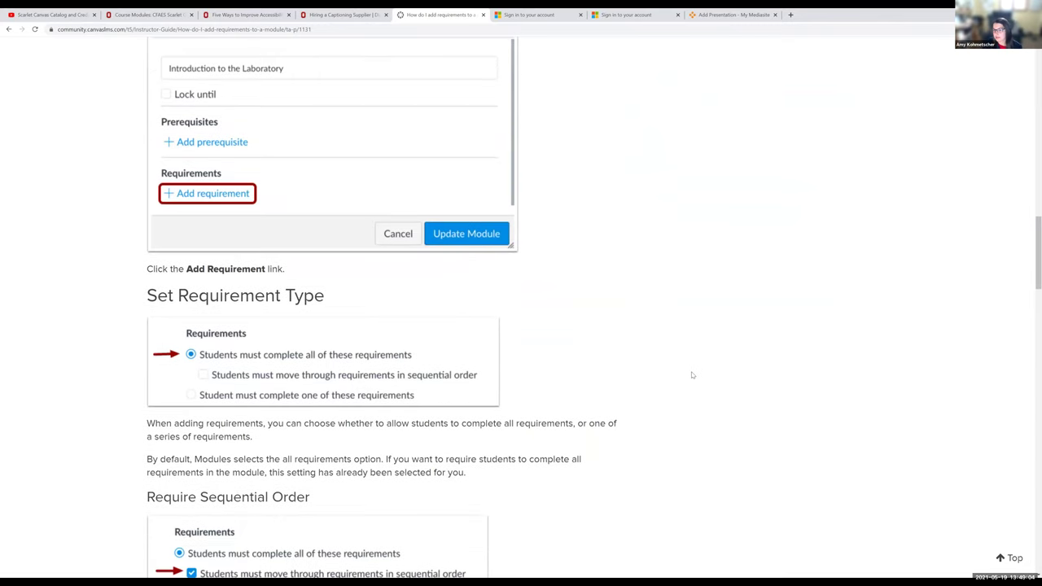
scroll(693, 373, down, 1)
scroll(693, 375, down, 1)
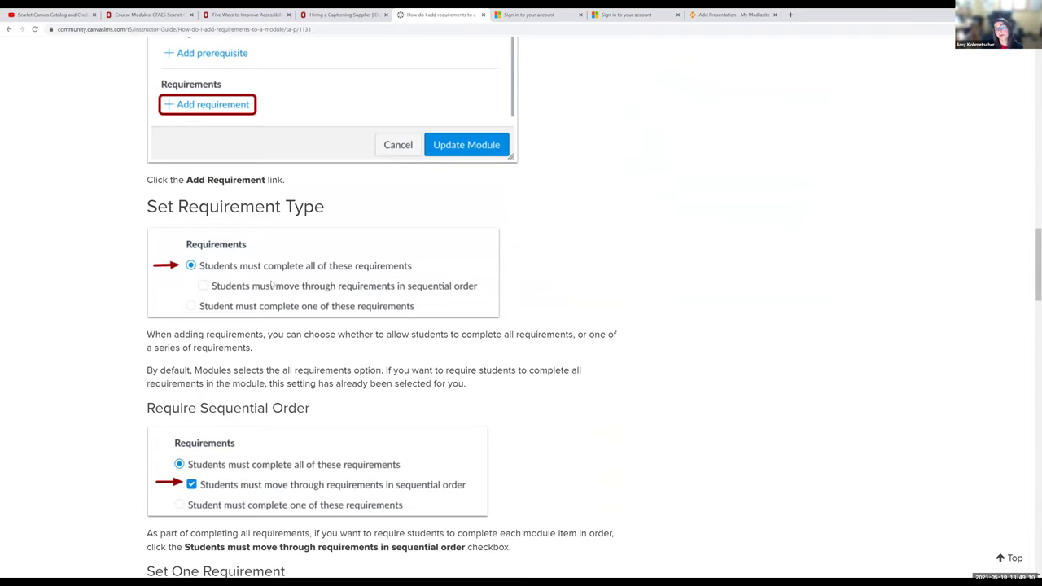
scroll(566, 445, down, 1)
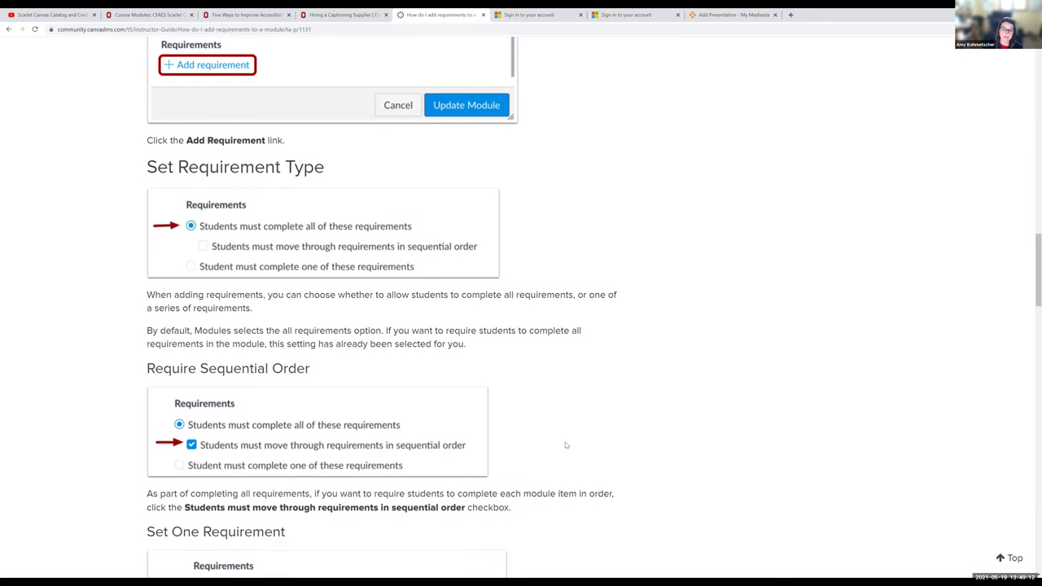
scroll(566, 446, down, 1)
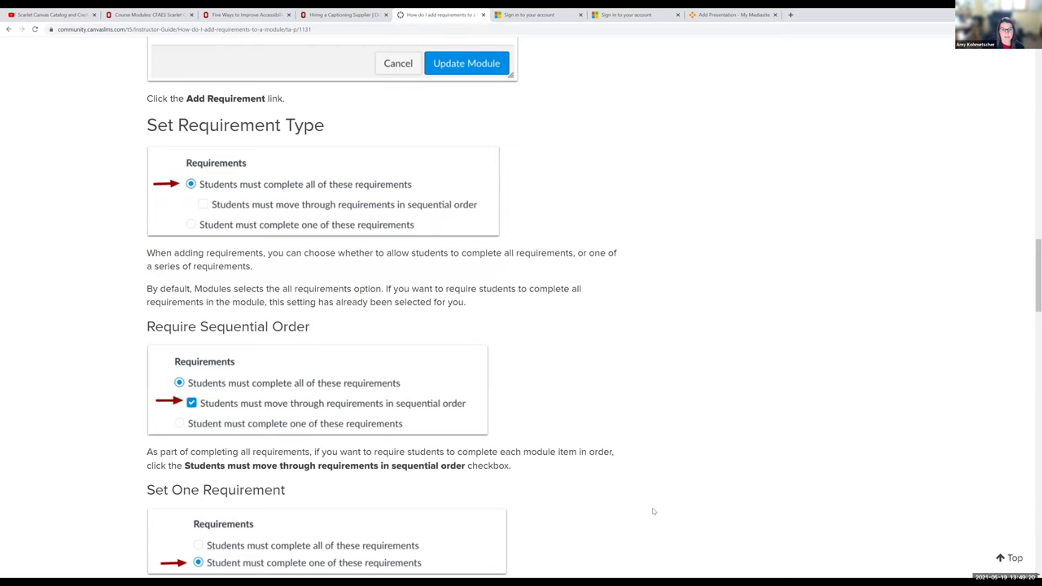
scroll(613, 497, down, 1)
scroll(527, 499, down, 3)
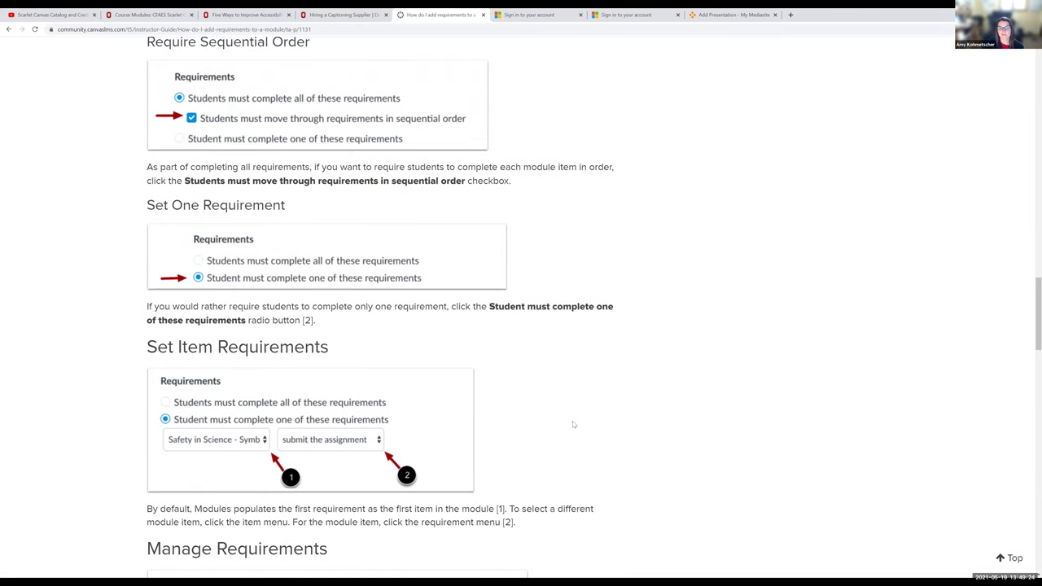
scroll(586, 402, down, 2)
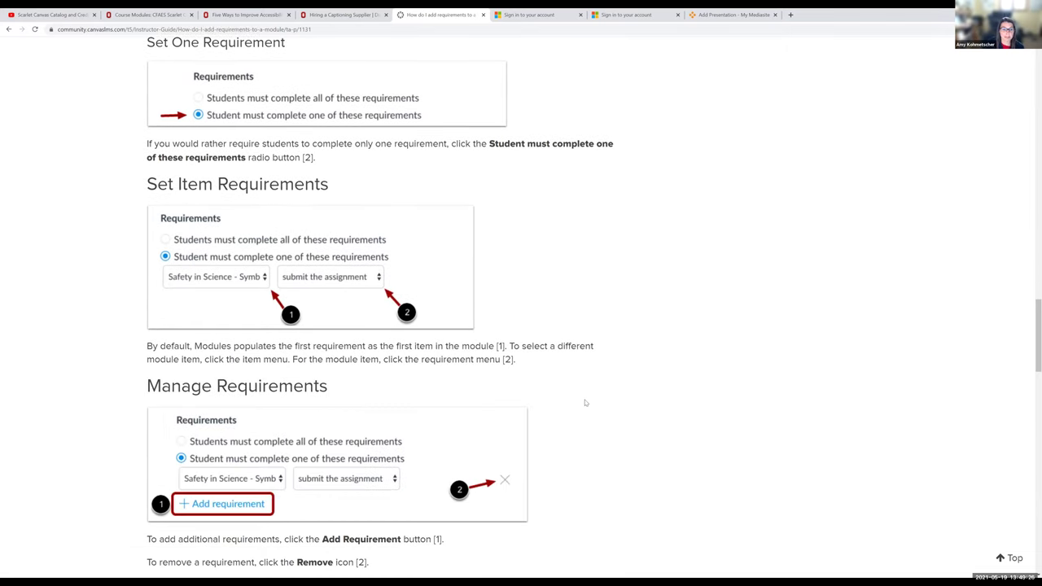
scroll(586, 402, down, 1)
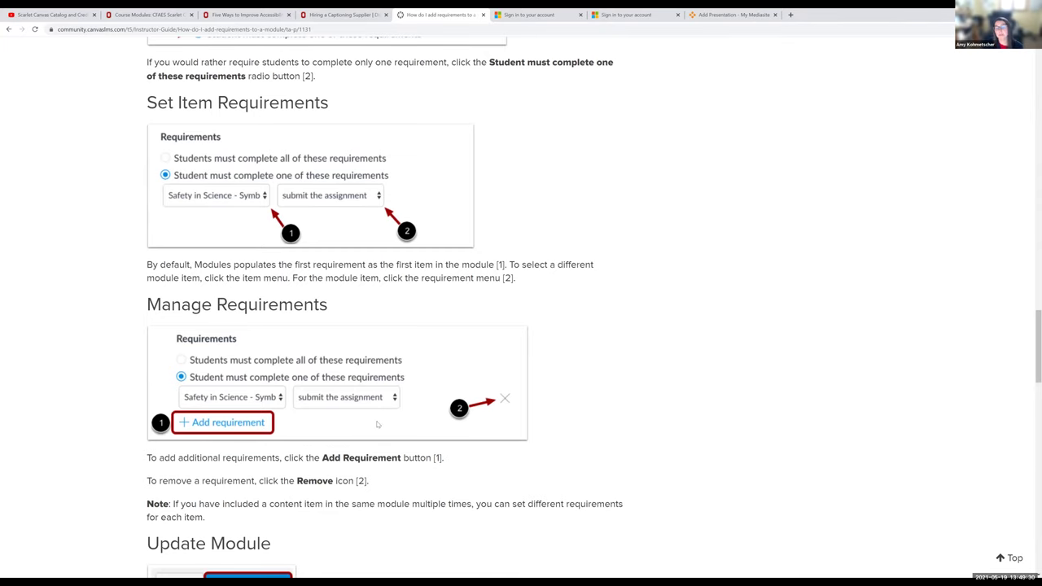
scroll(377, 424, down, 1)
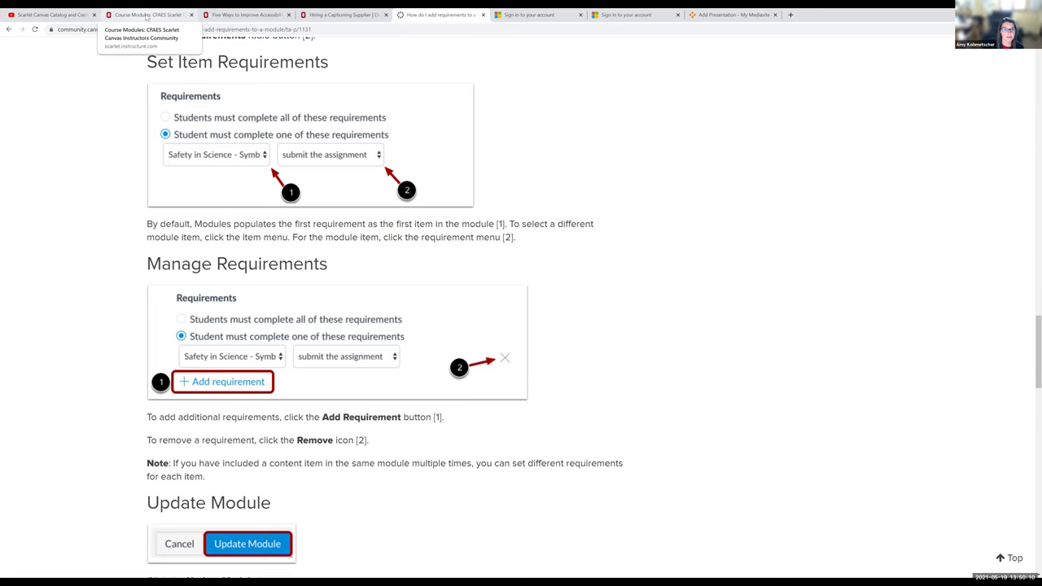
Open "The Customer Perspective - Self-Enrollment and Credit Card Payment Video" page from the CSCIC01 course's How to Enroll Students module
click(147, 15)
scroll(268, 244, up, 8)
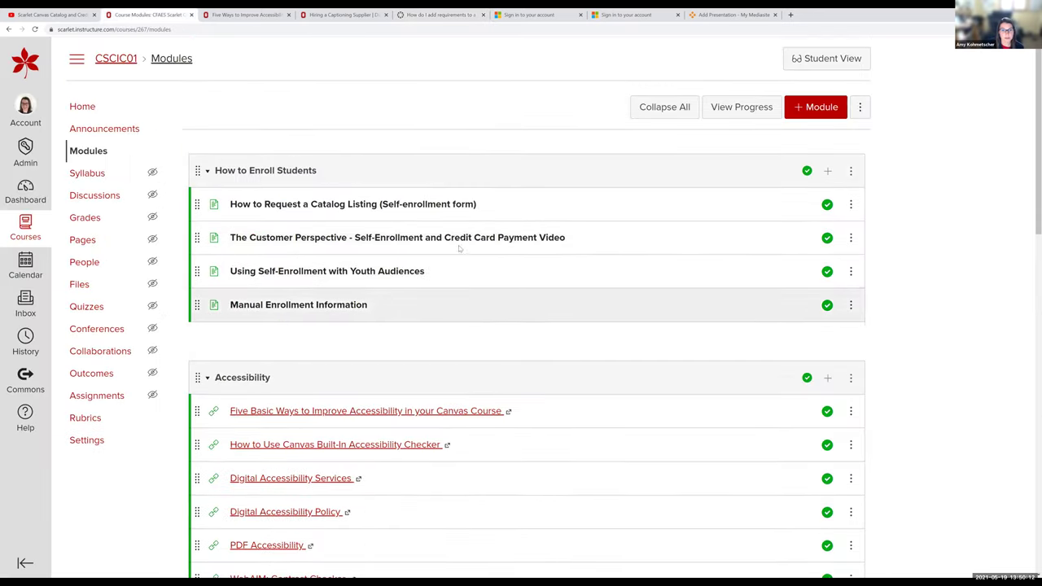
triple_click(497, 245)
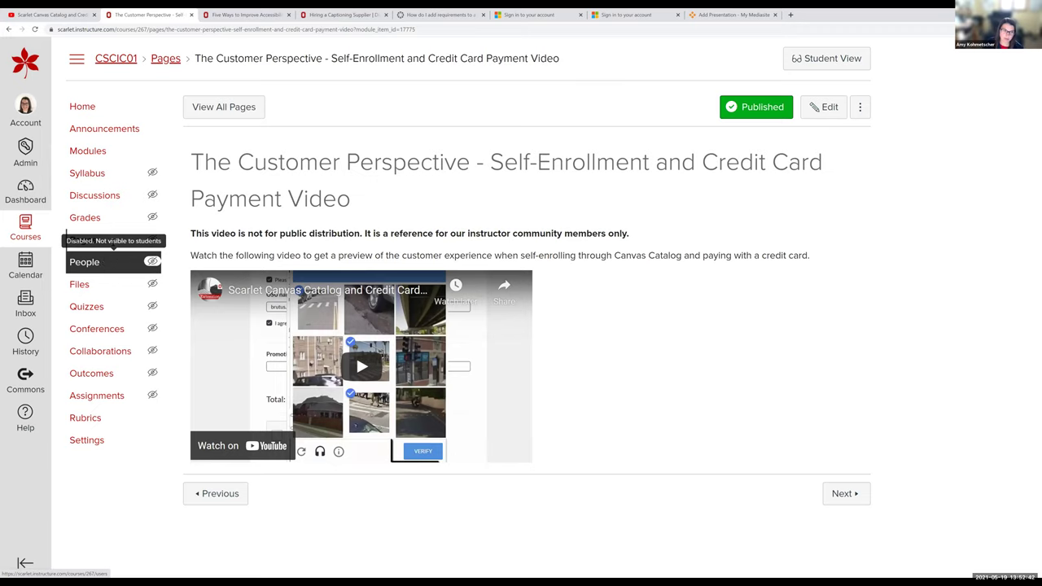
Open the People page of the CFAES Scarlet Canvas Test Course from the dashboard and look over its roster
click(21, 199)
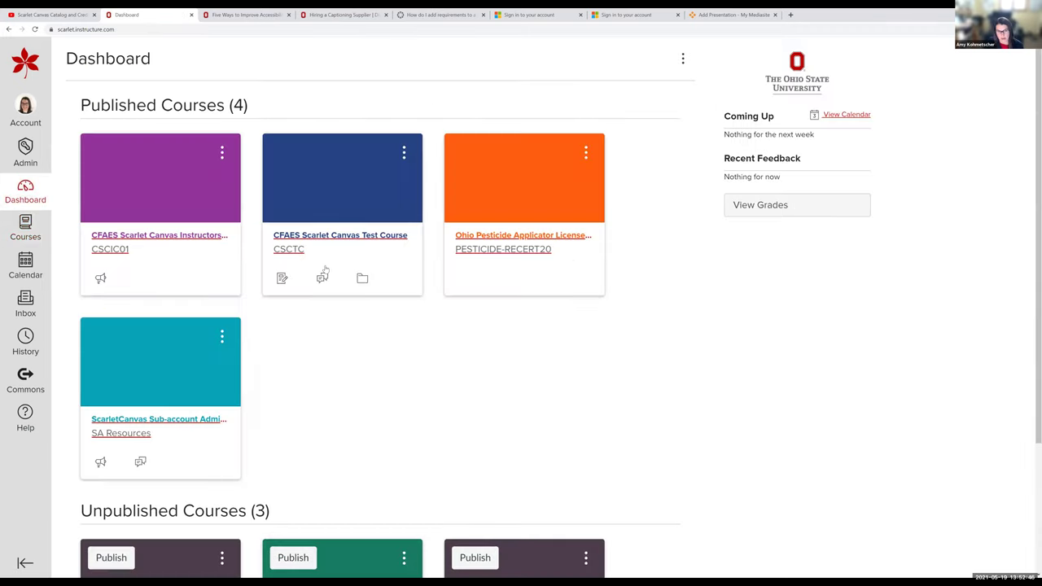
click(347, 182)
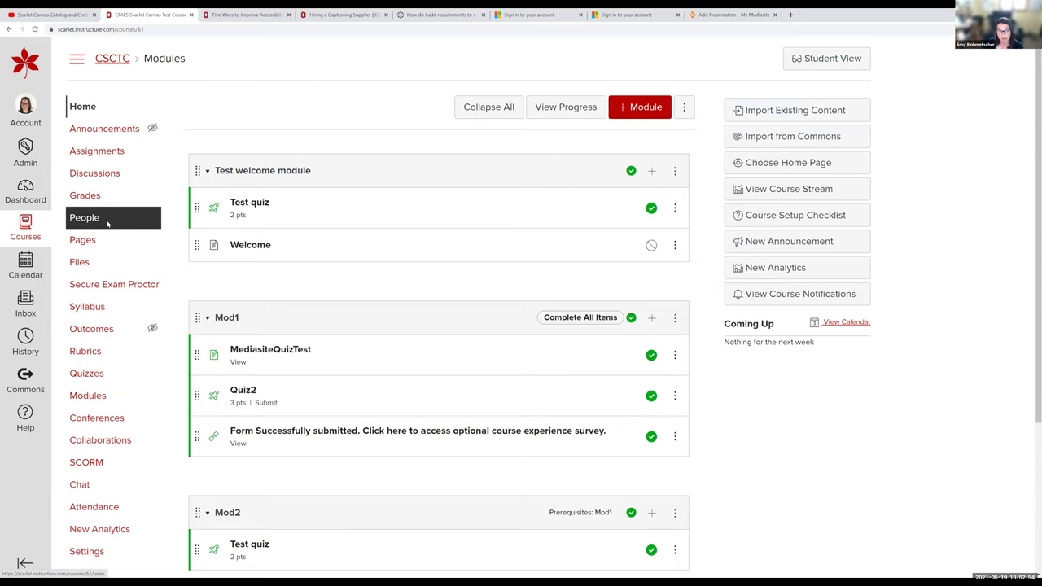
click(107, 225)
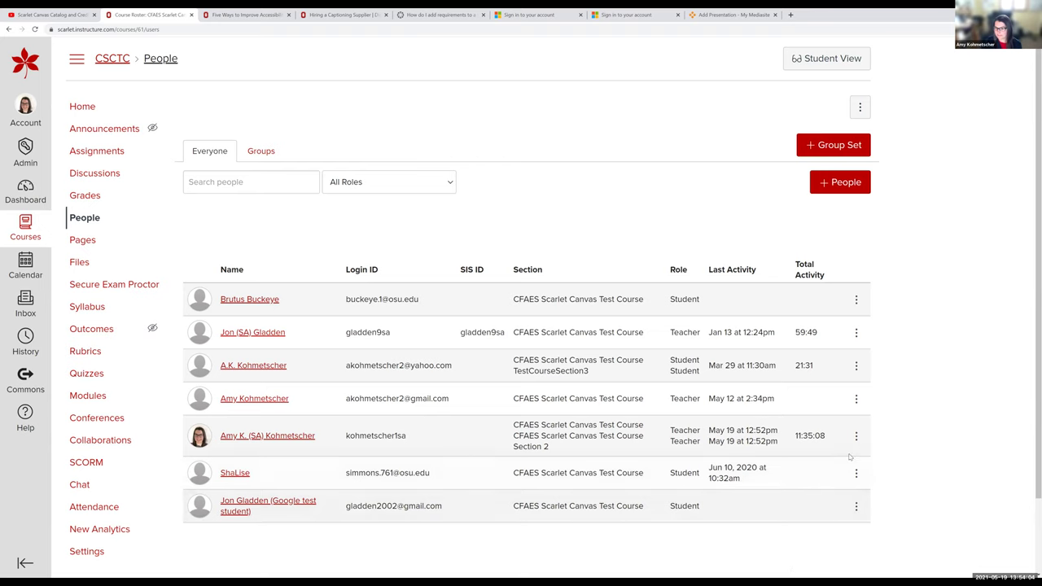
scroll(608, 548, down, 1)
scroll(523, 458, up, 1)
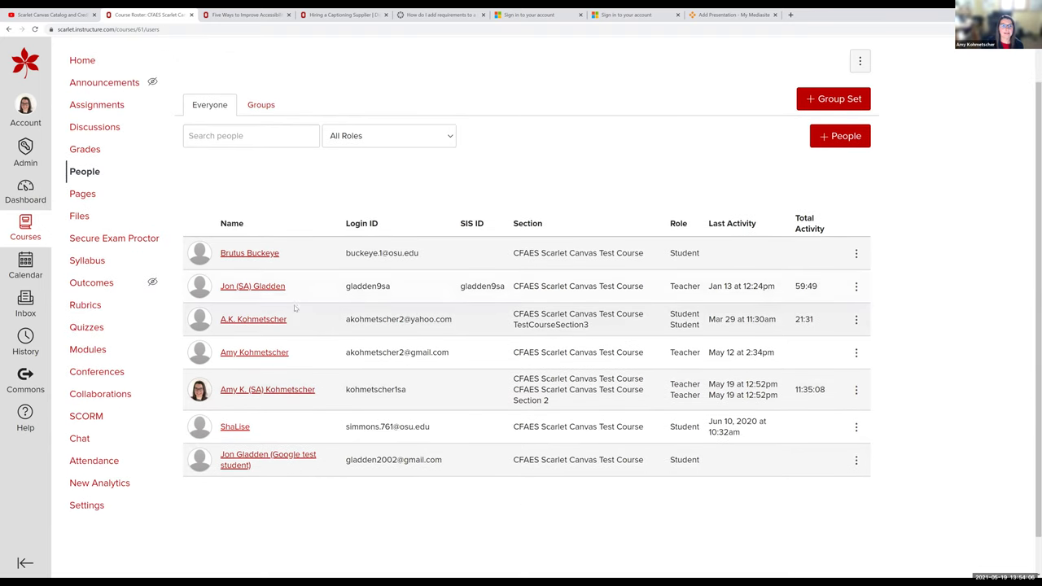
scroll(174, 243, up, 1)
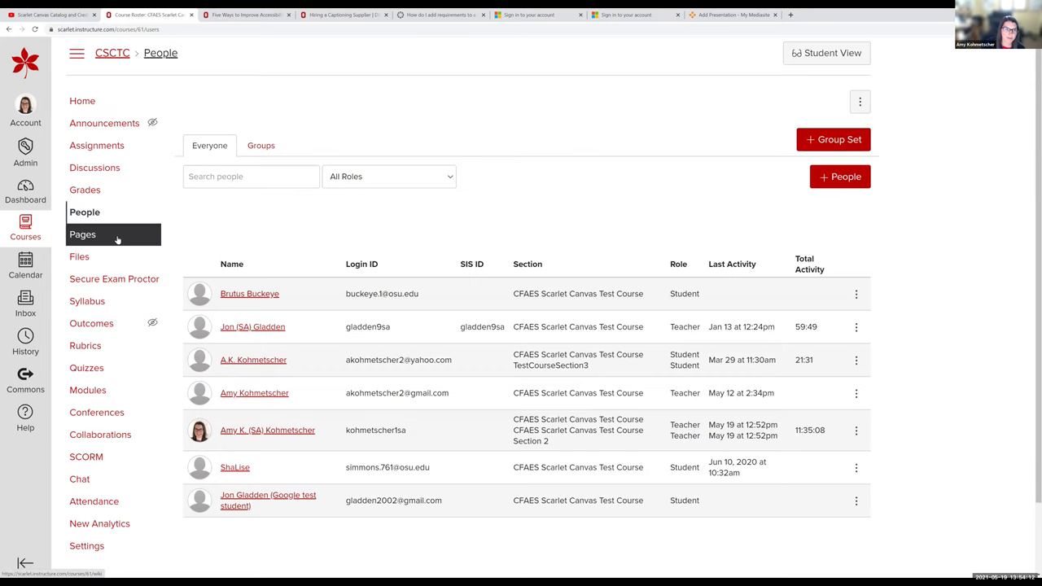
Open "Quiz 3 Proctorio test (Remotely Proctored)" from the test course's list of quizzes
scroll(119, 244, up, 1)
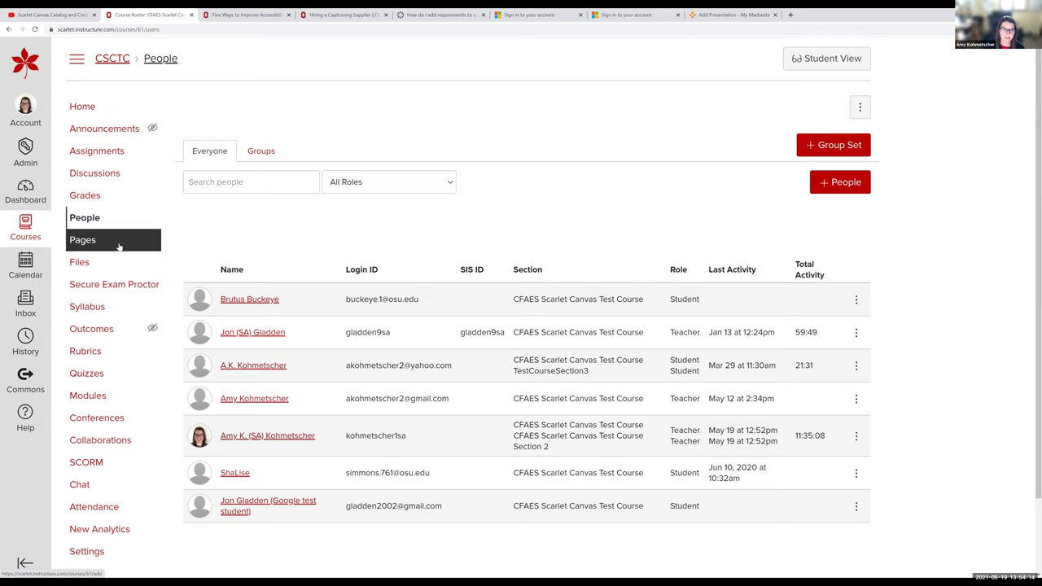
click(99, 376)
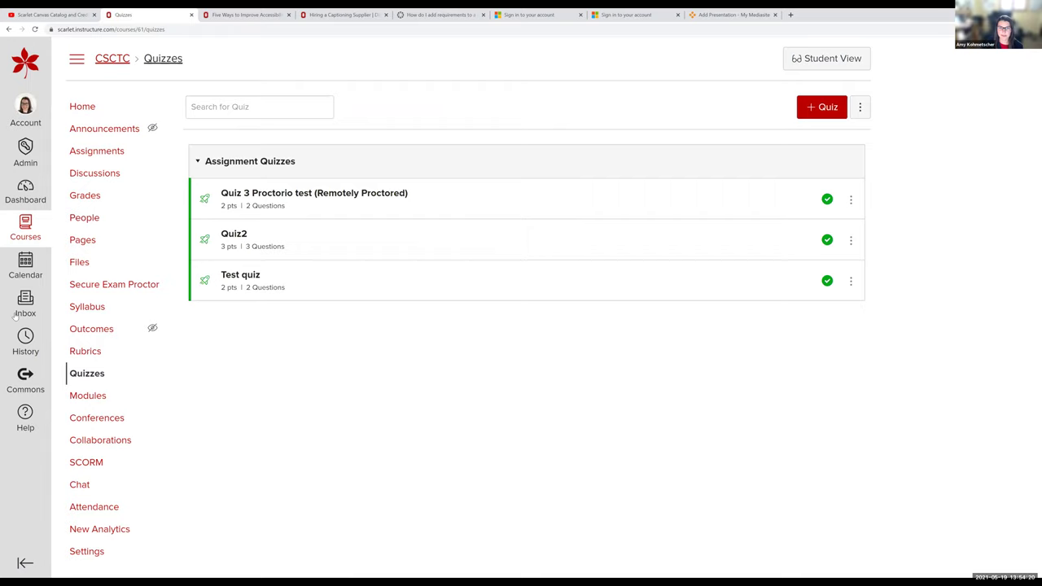
click(352, 196)
click(312, 217)
triple_click(334, 199)
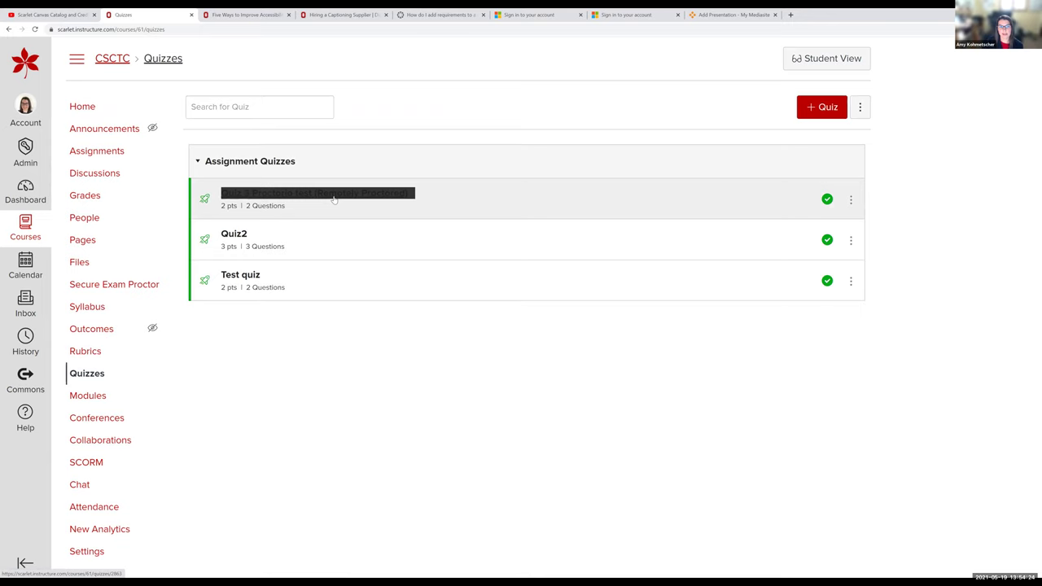
click(334, 200)
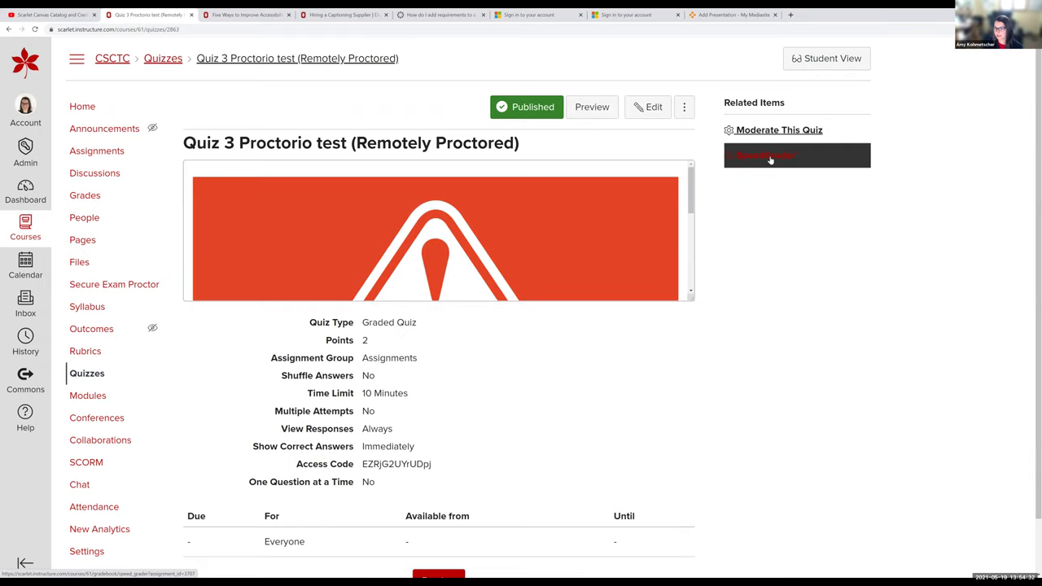
Open the Proctorio quiz in SpeedGrader, view its student list, and return to the quiz page
click(770, 160)
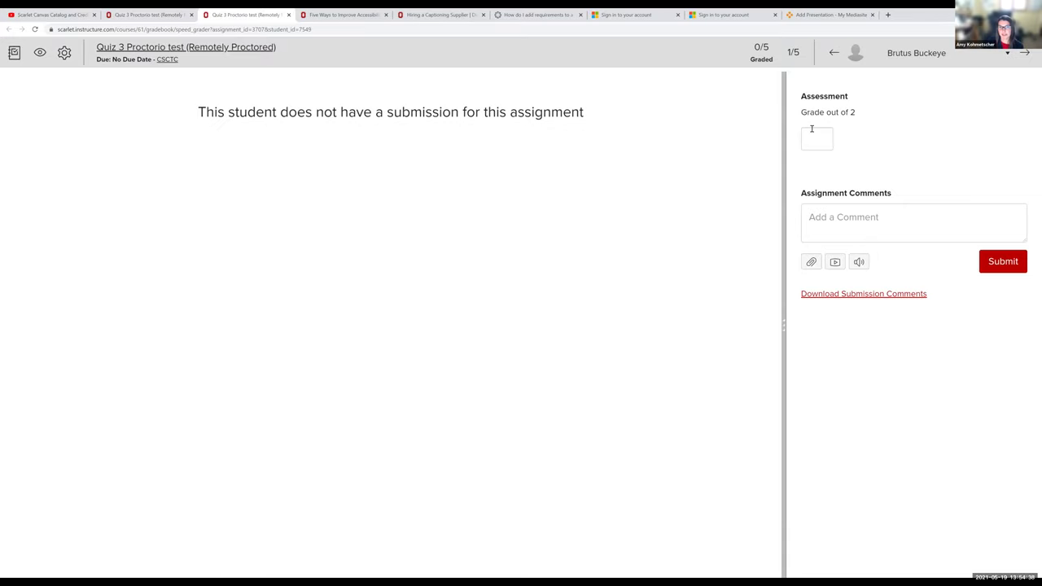
click(910, 58)
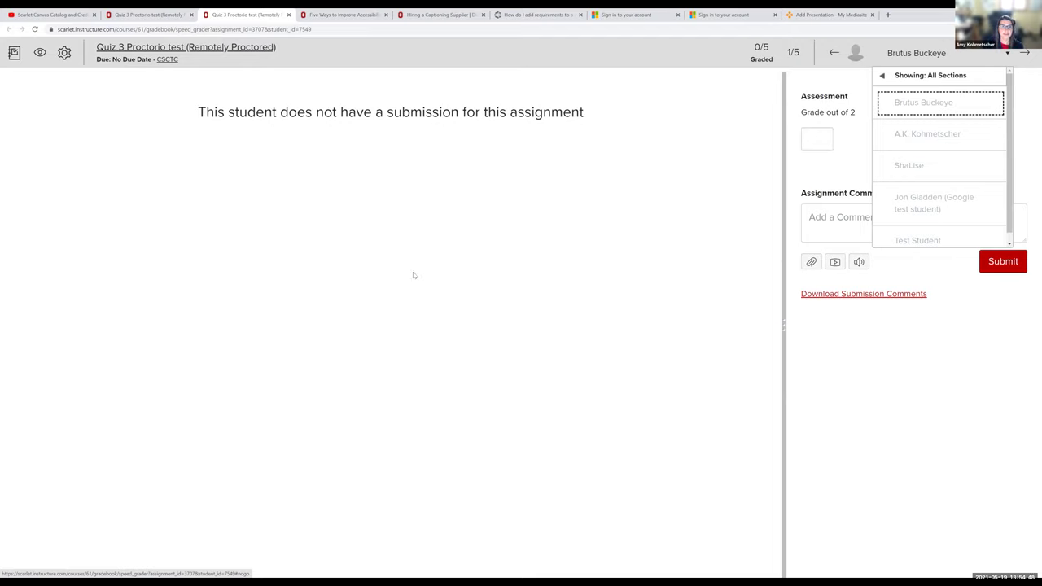
click(151, 17)
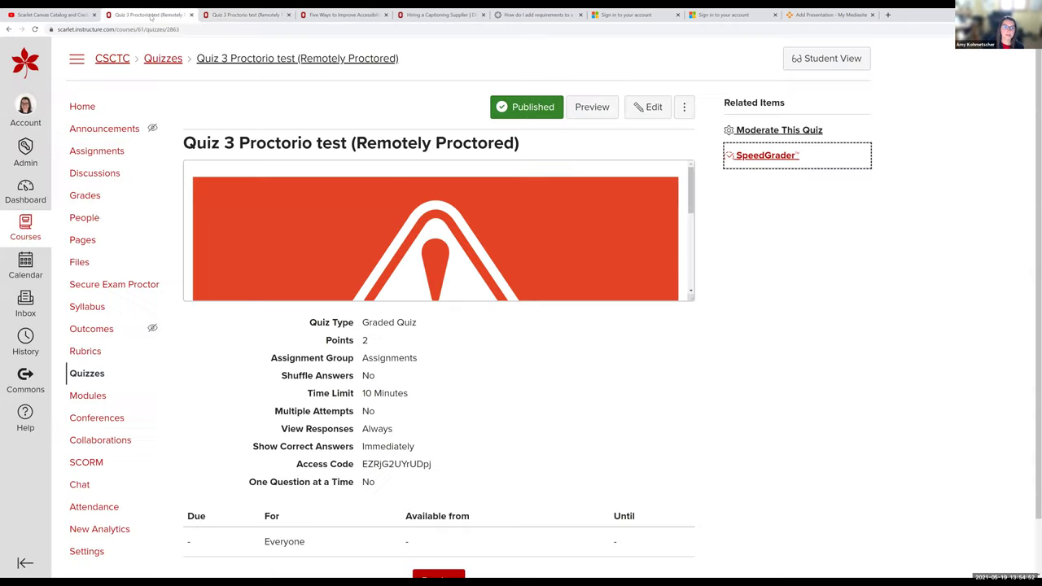
Open the test course's gradebook and filter it by part of the student's last name
click(97, 200)
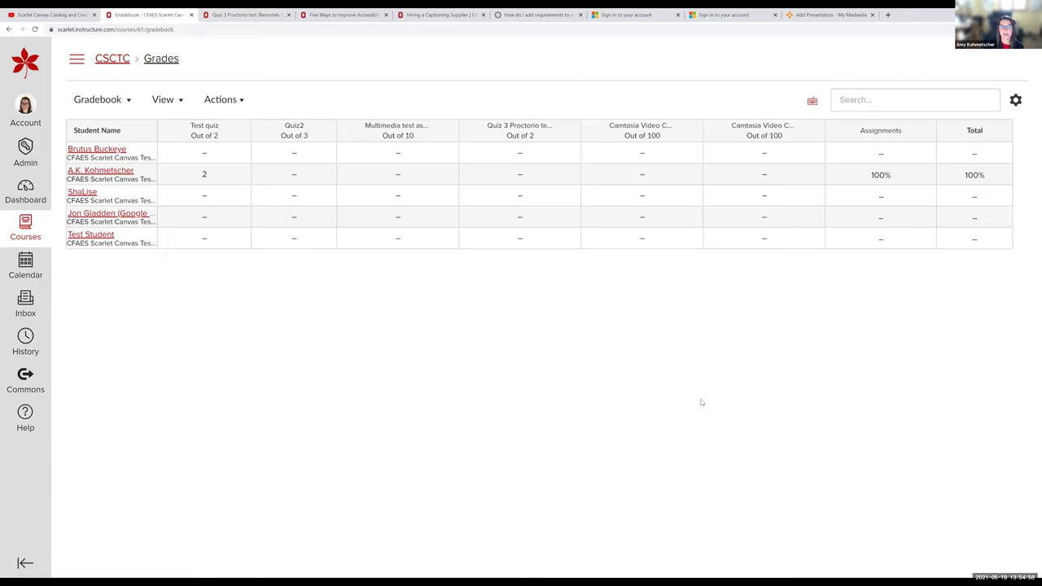
click(843, 112)
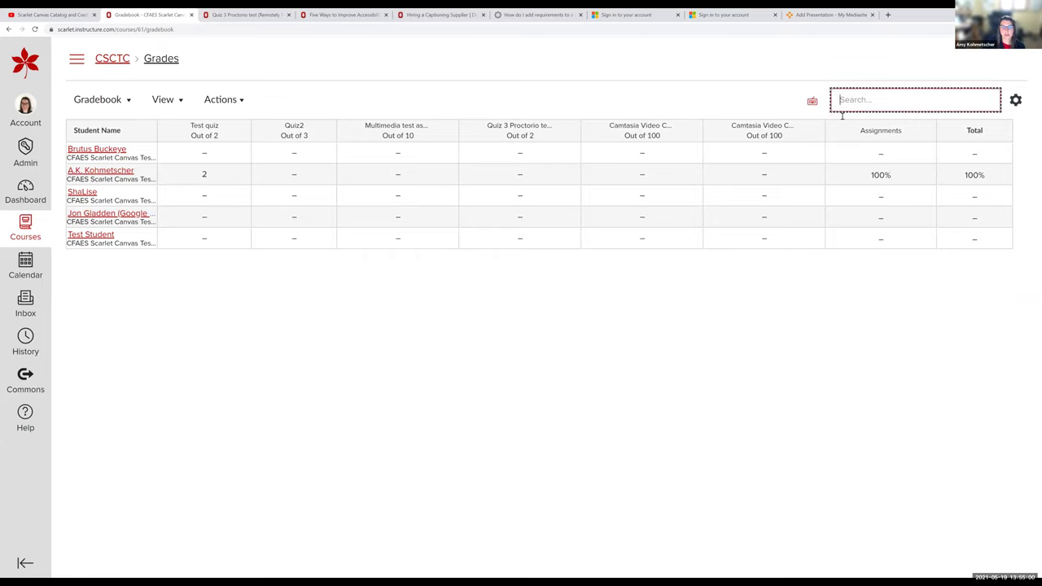
text(kohmet)
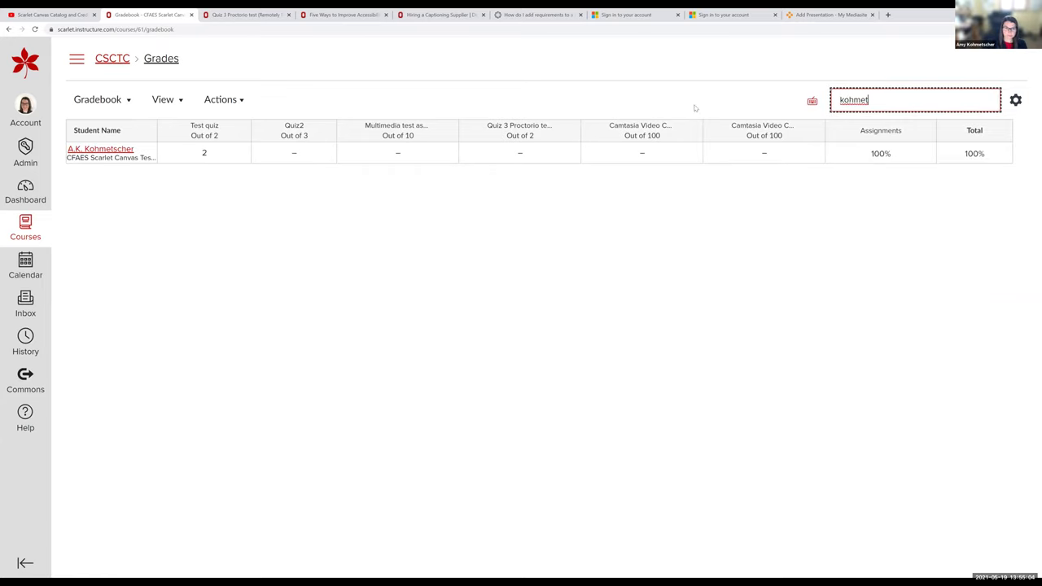
triple_click(121, 155)
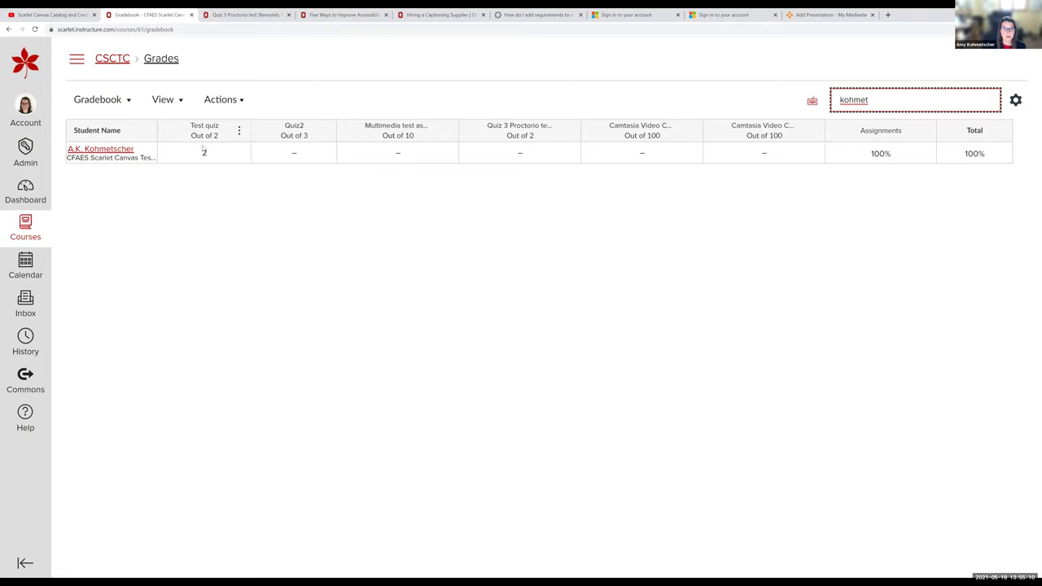
Open the grade details for the filtered student's Test quiz score
click(240, 136)
key(Escape)
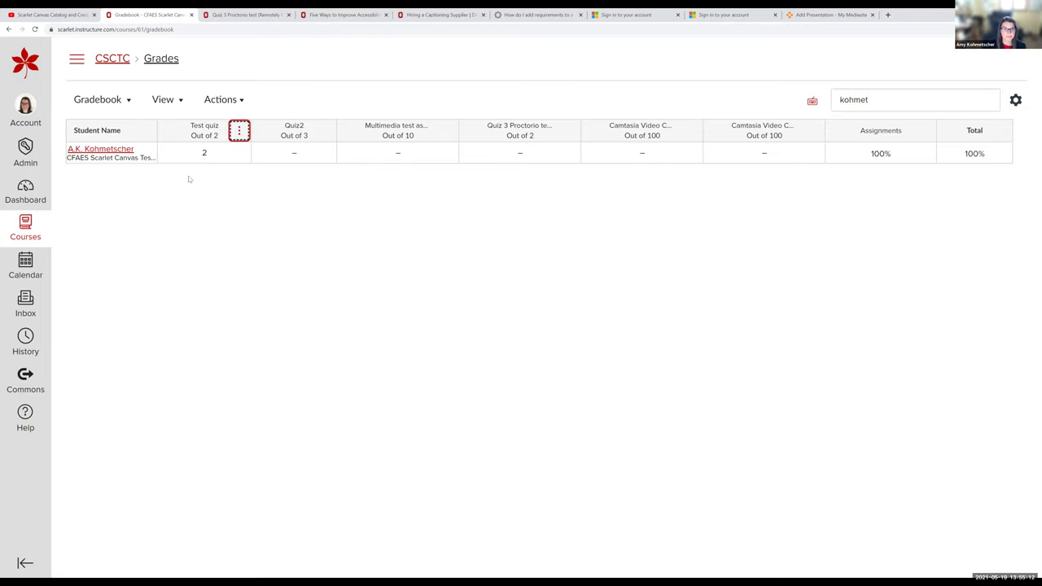
click(221, 159)
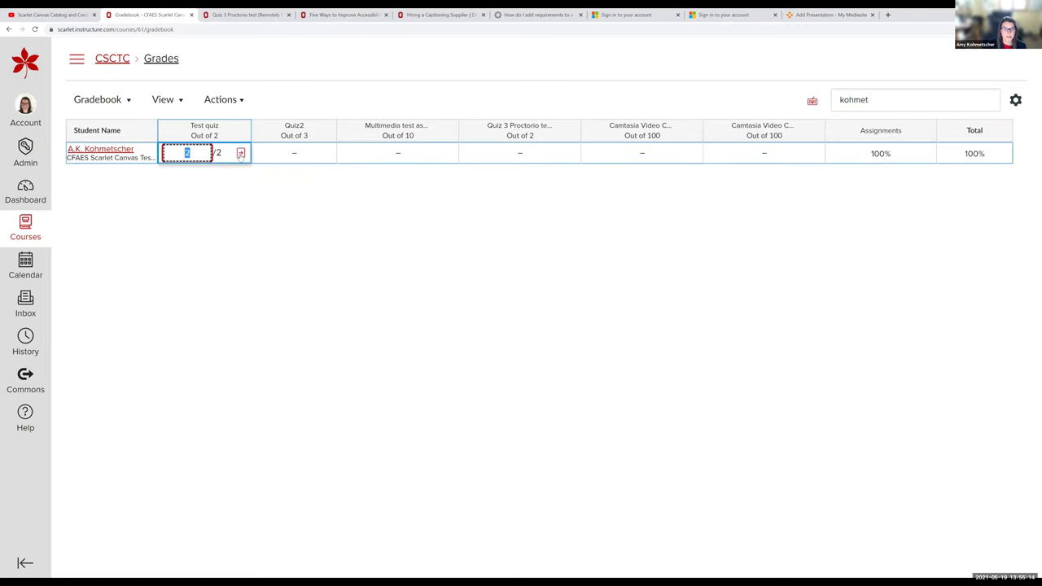
click(241, 153)
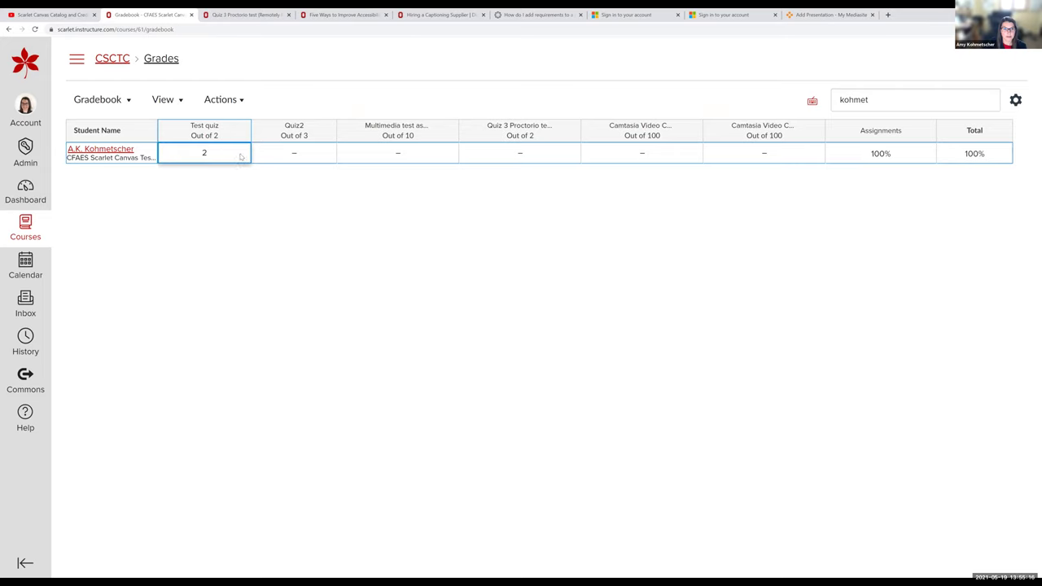
key(Escape)
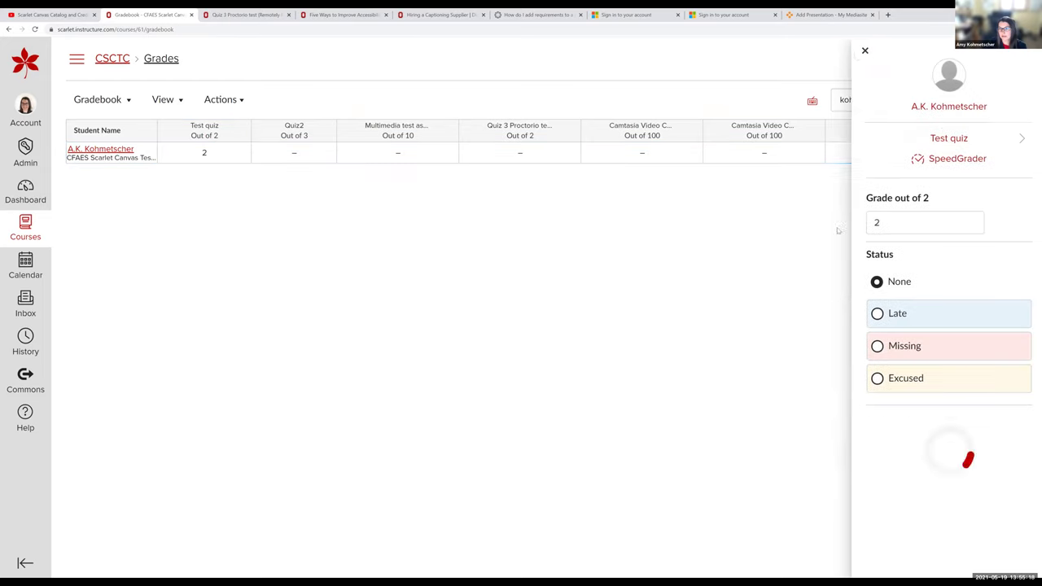
click(231, 159)
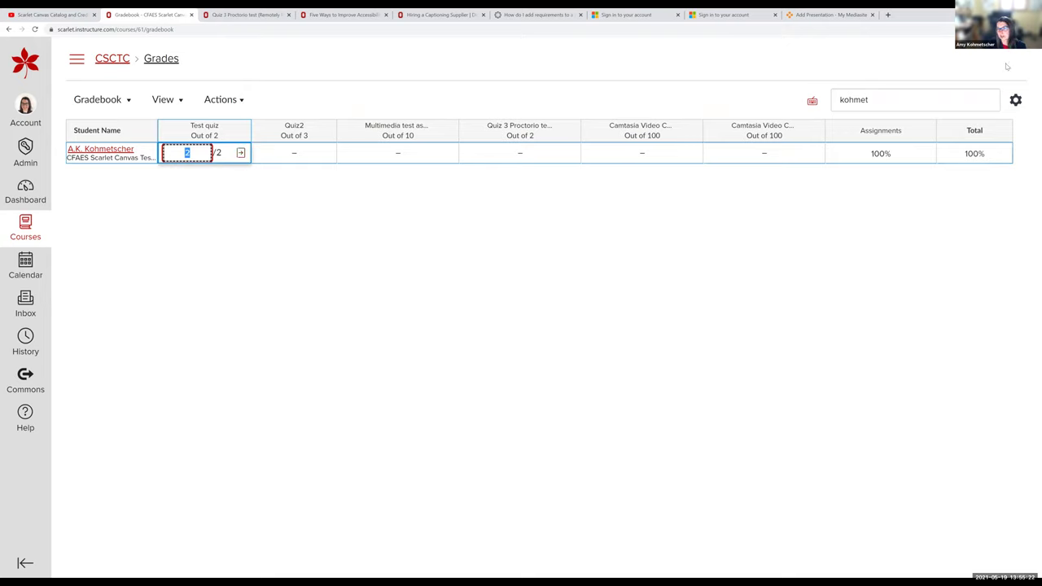
click(242, 155)
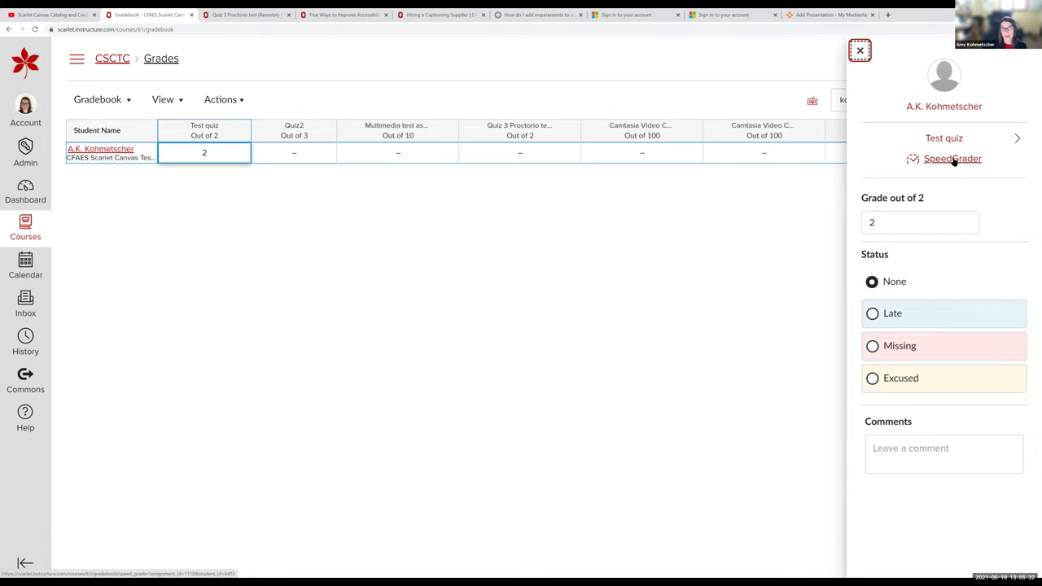
Open the student's Test quiz submission with SpeedGrader in a new browser tab placed beside the gradebook, and view the results
right_click(955, 161)
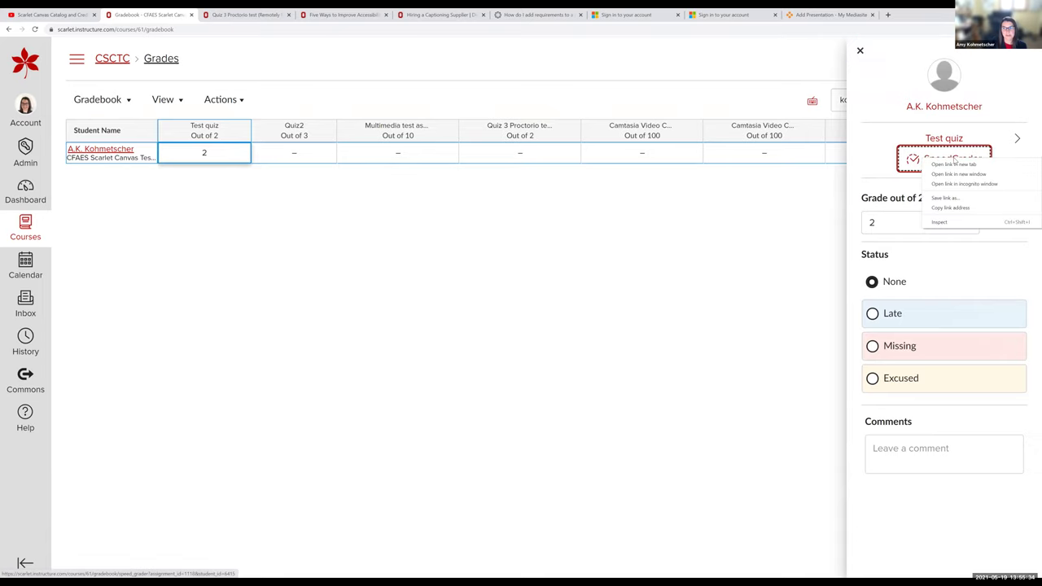
click(953, 165)
click(285, 14)
drag(284, 14, 232, 14)
click(146, 14)
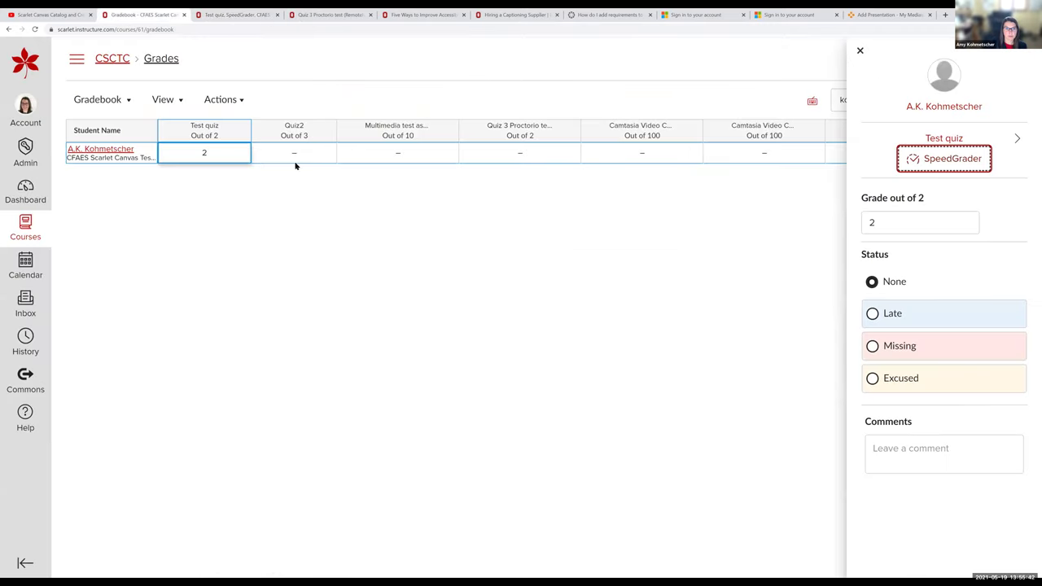
key(Escape)
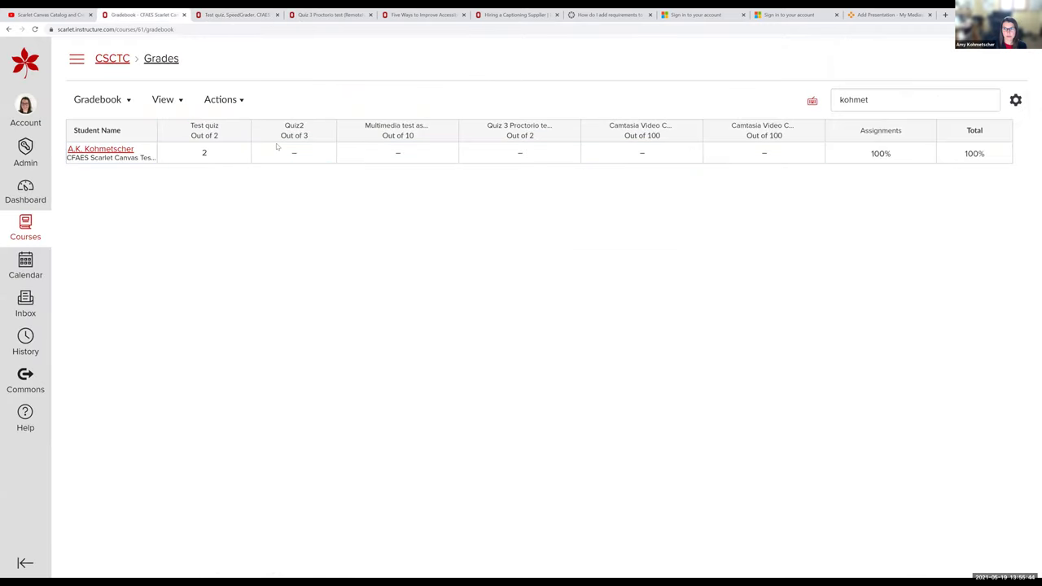
click(223, 14)
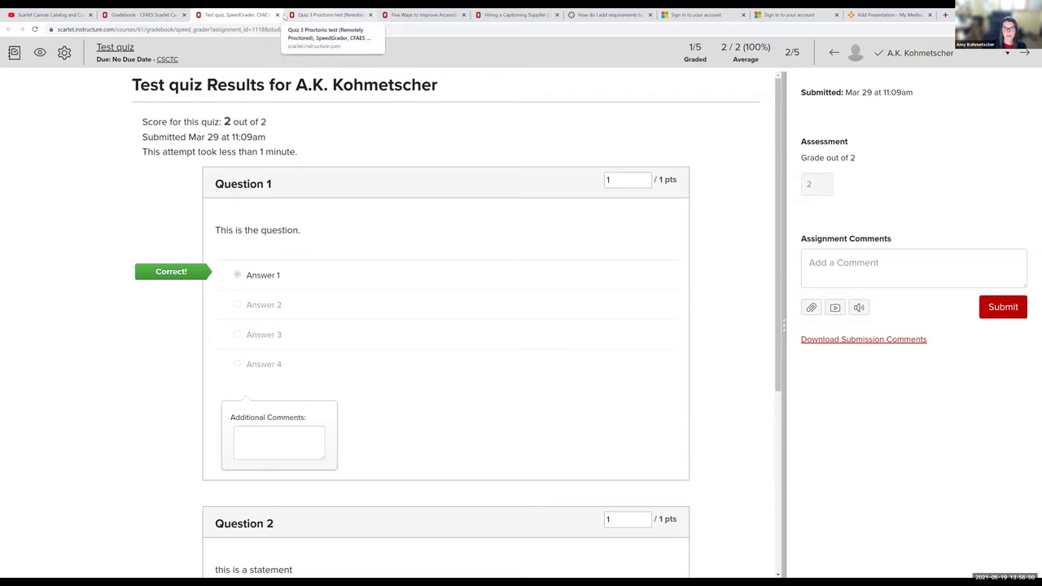
Return to the gradebook, reopen the student's Test quiz grade details, and open SpeedGrader in another new browser tab
click(158, 17)
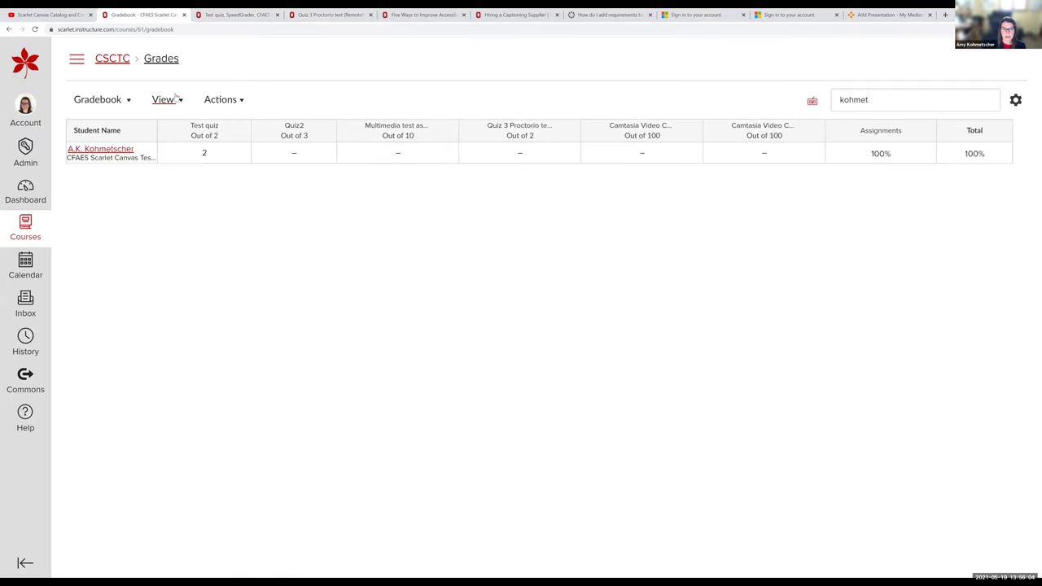
click(218, 155)
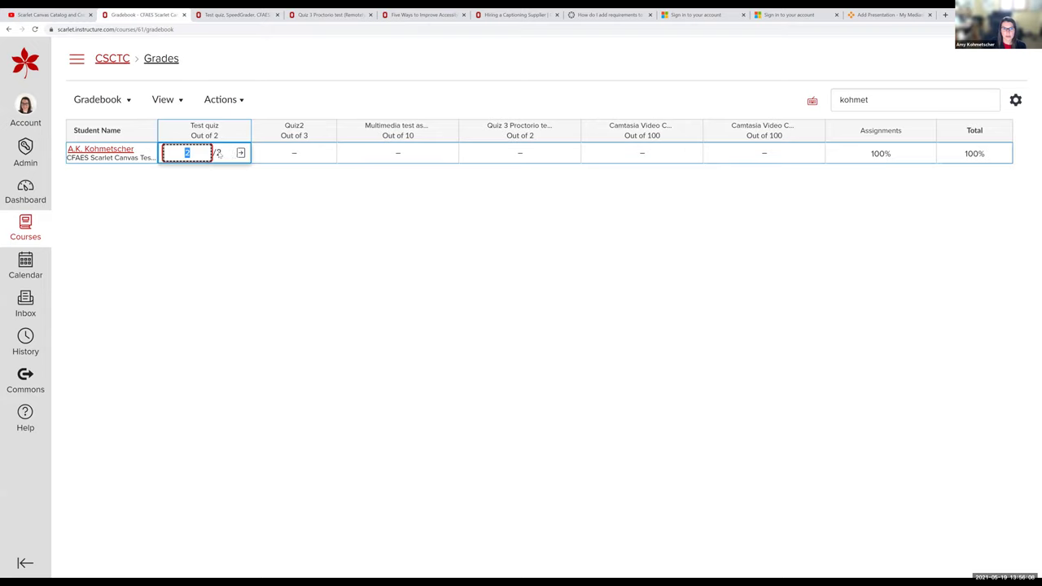
click(108, 176)
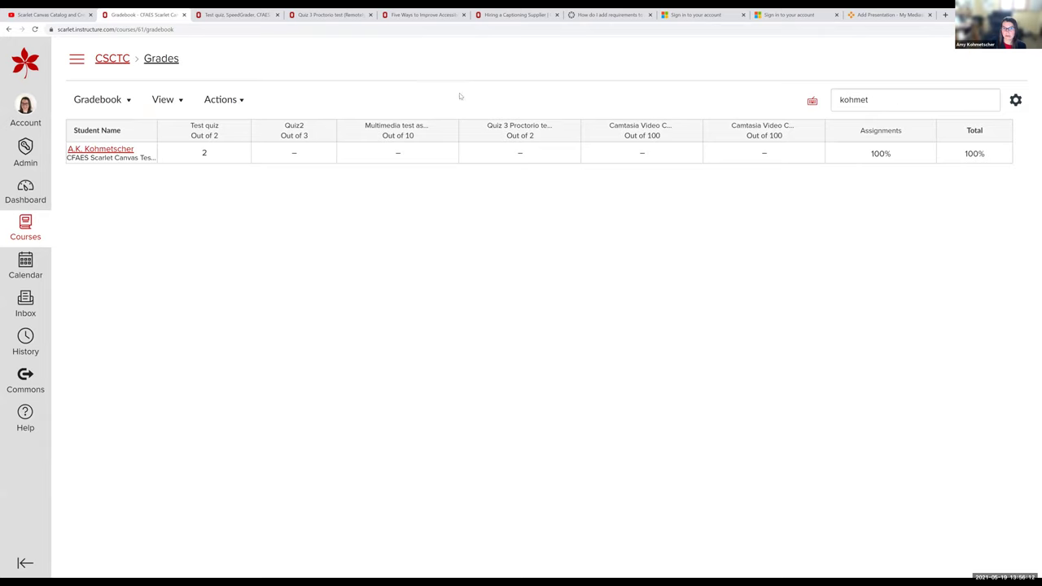
click(237, 157)
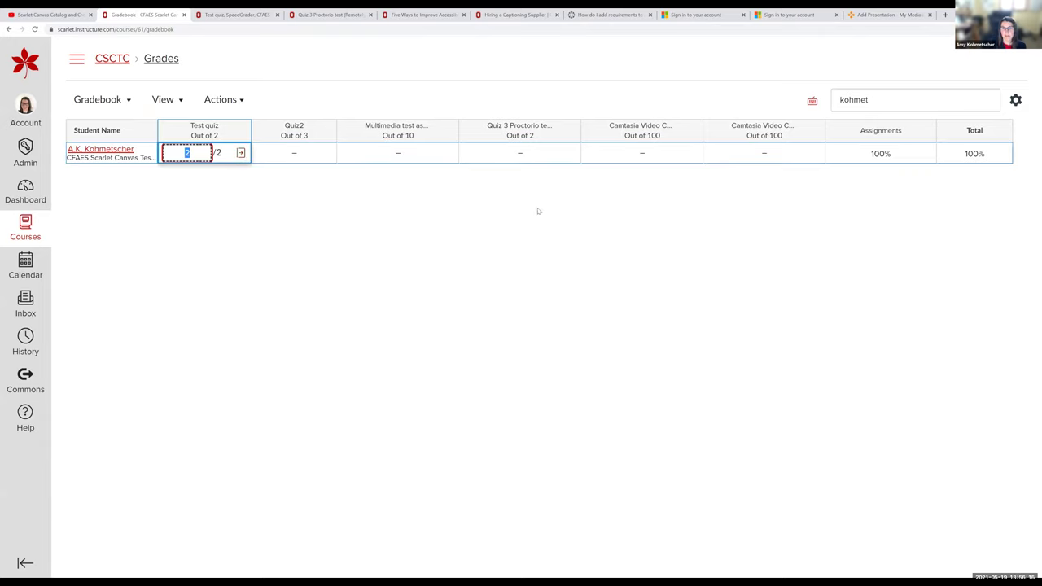
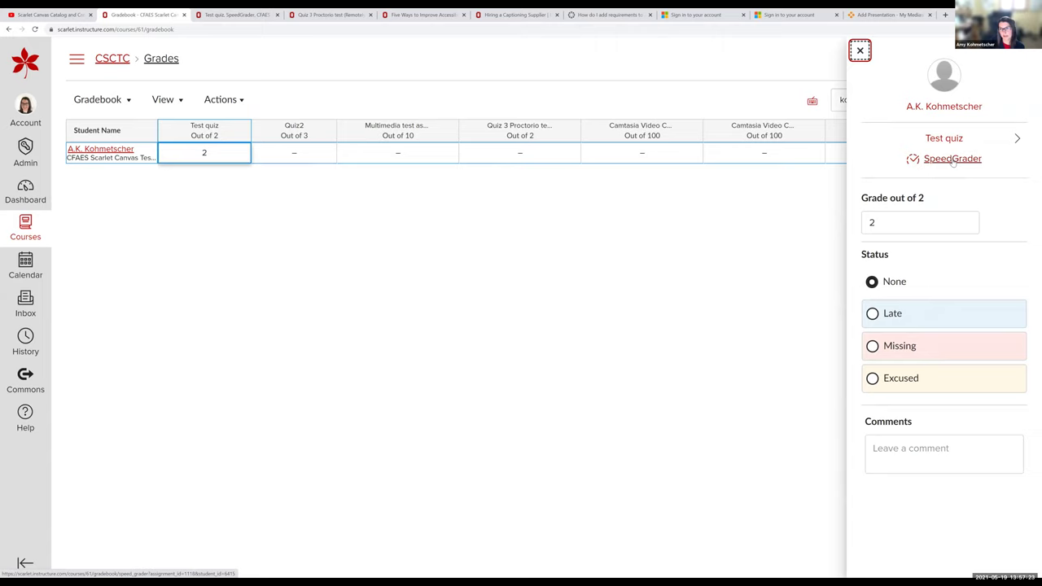
right_click(953, 162)
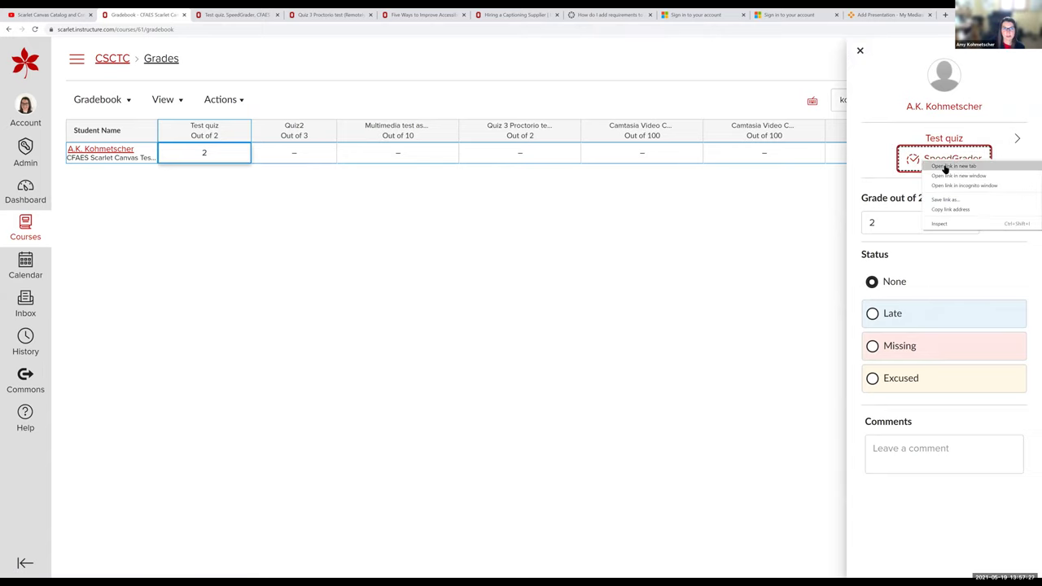
click(953, 167)
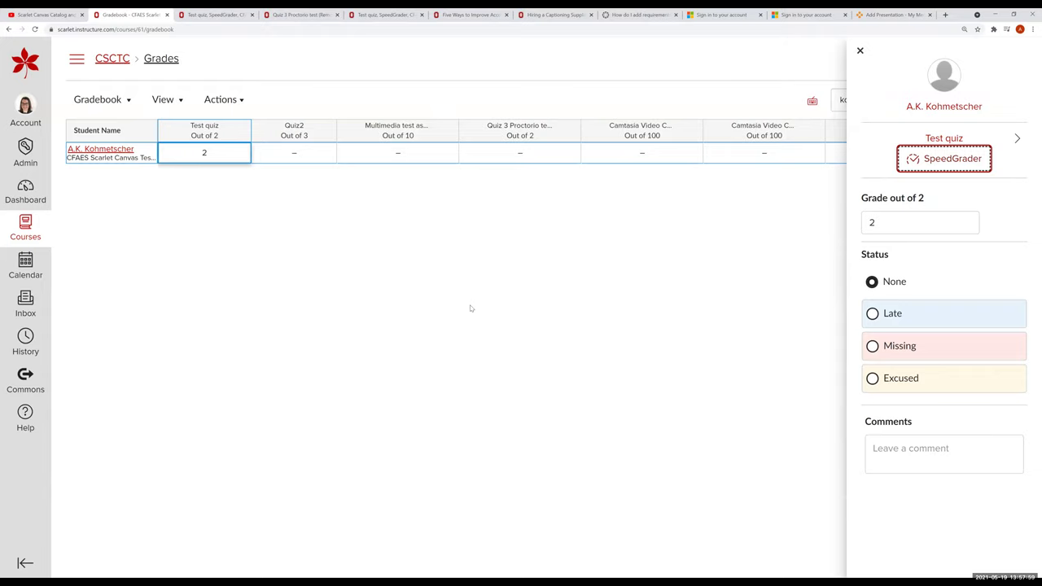
Close the grade details and look over the modules on the CSCTC course home page
click(447, 290)
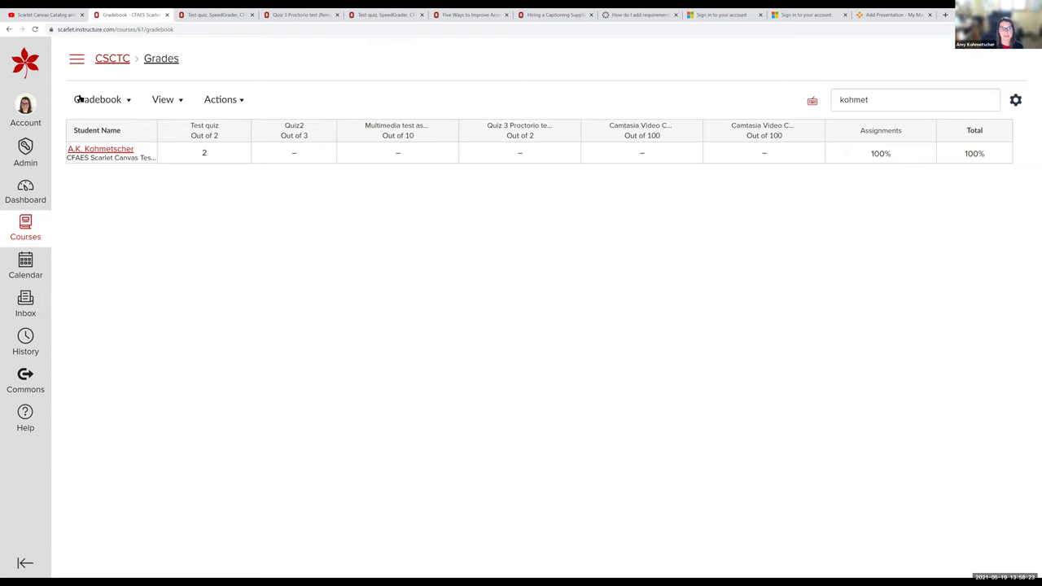
click(112, 59)
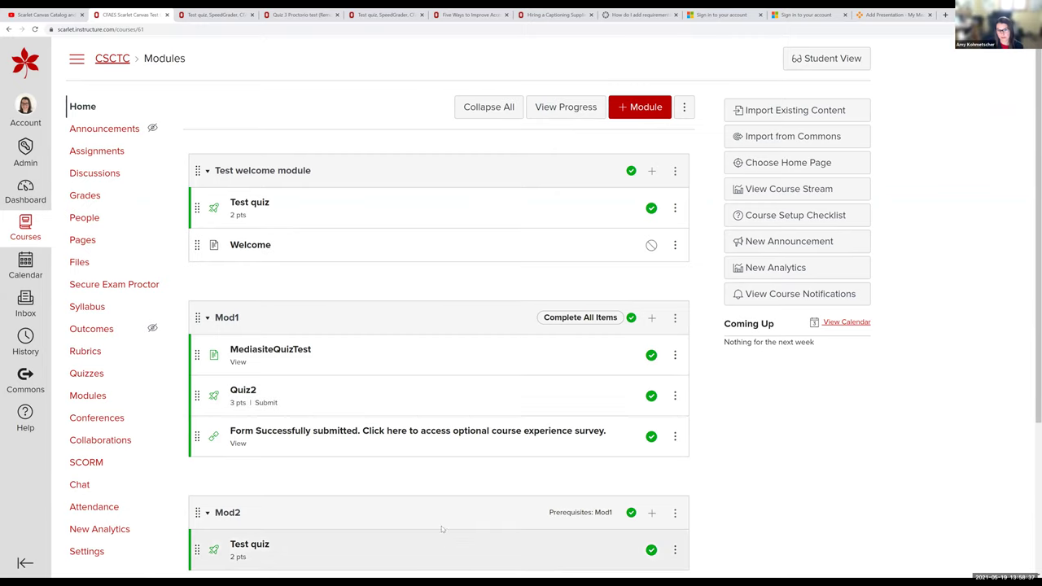
scroll(411, 489, down, 2)
scroll(411, 490, up, 2)
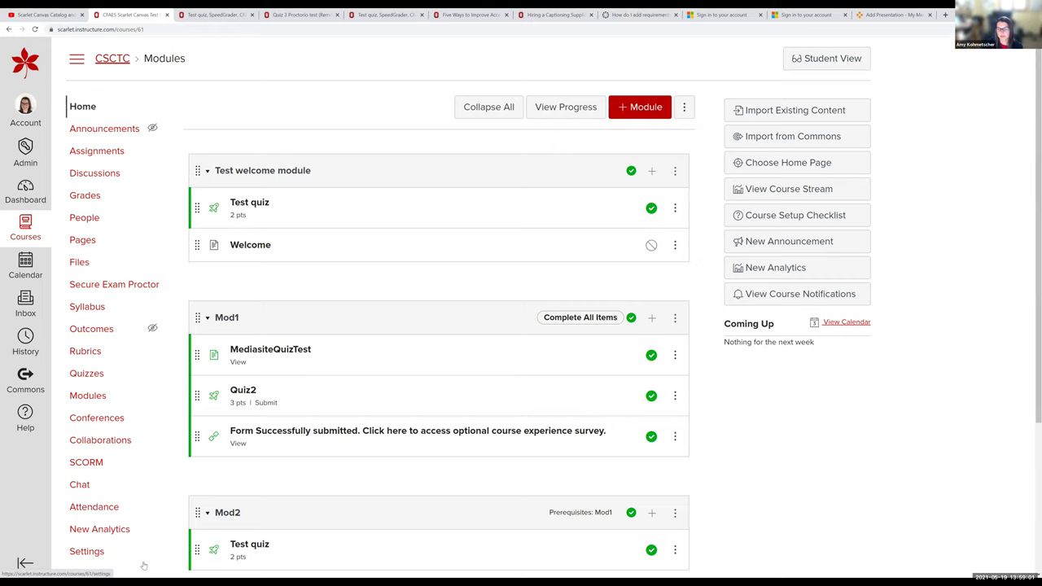
Open the Navigation section of the course settings and review the visible and hidden course navigation items
click(98, 552)
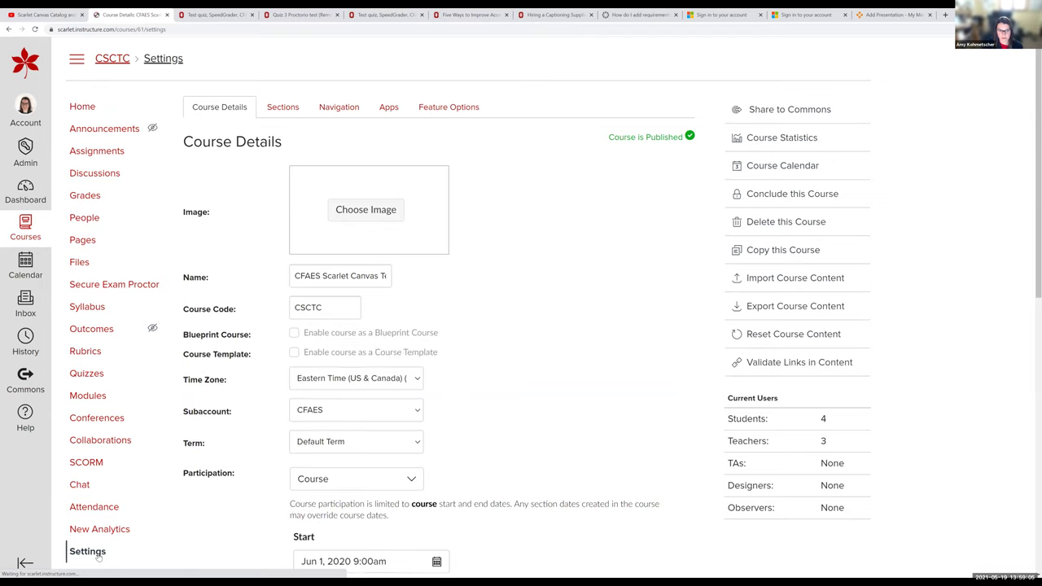
click(333, 115)
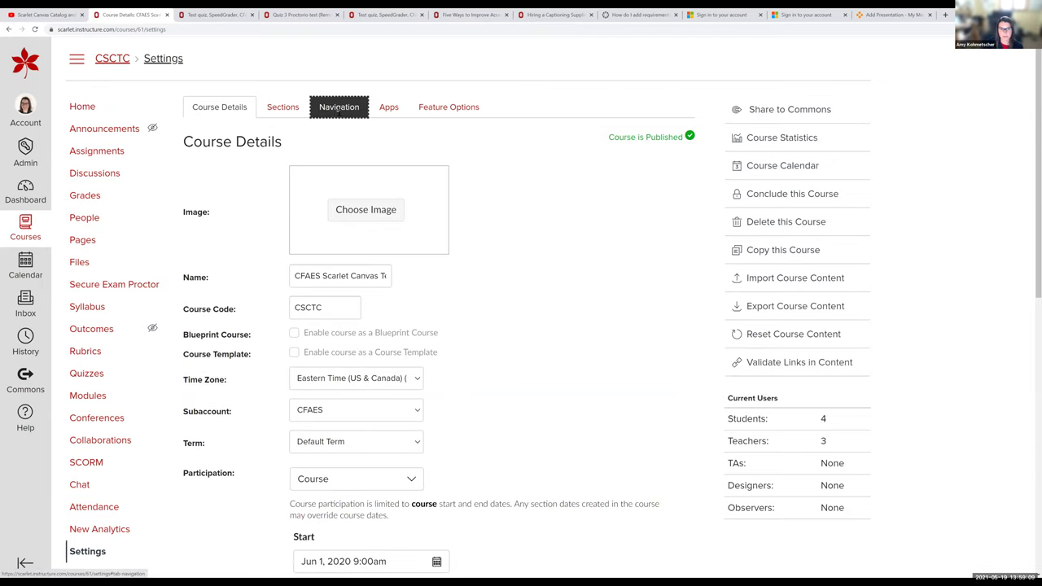
scroll(273, 346, down, 1)
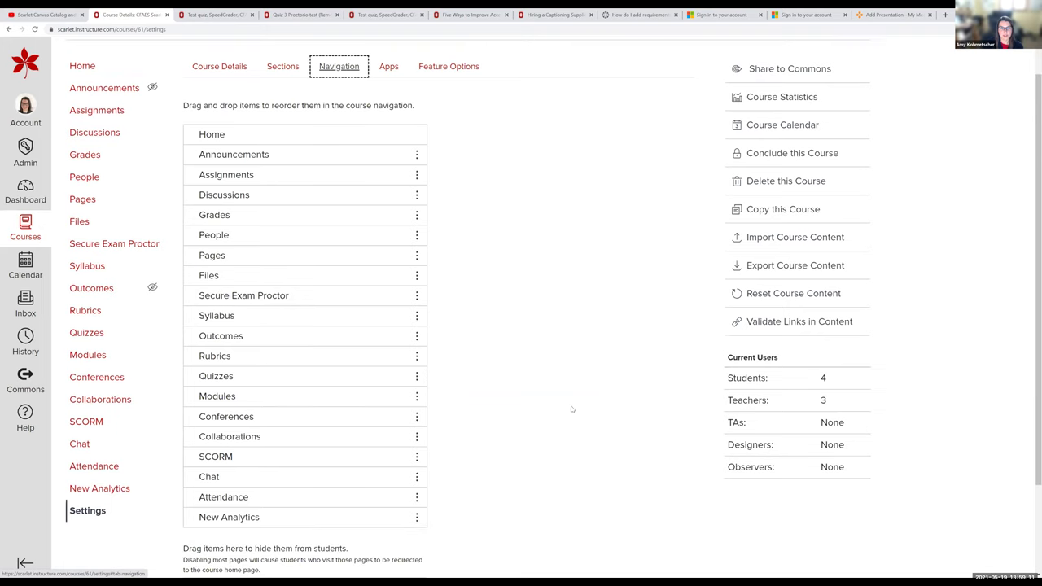
scroll(571, 409, down, 3)
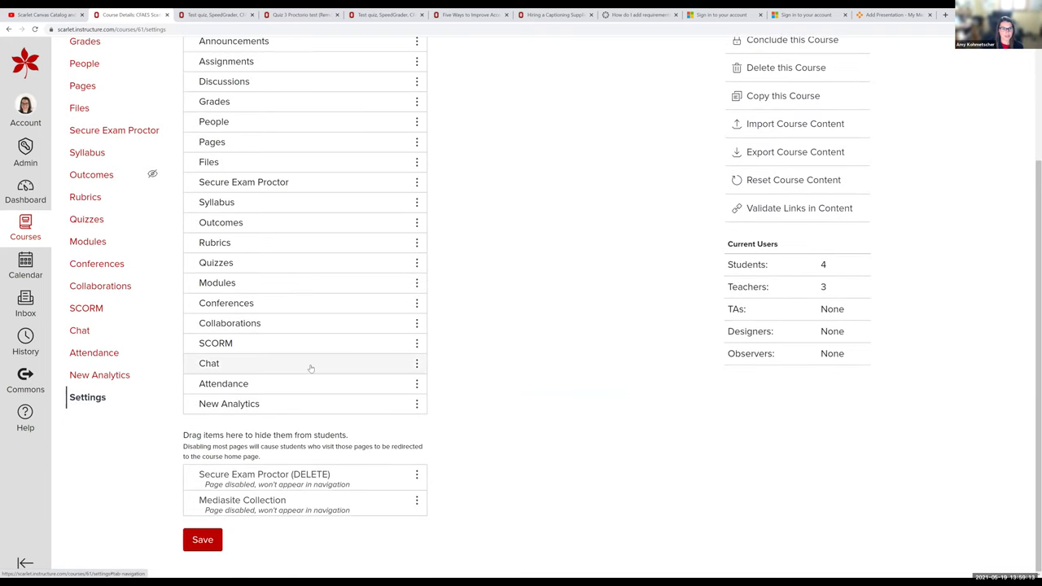
Hide Chat from students in the course navigation and save the navigation settings
drag(311, 368, 312, 508)
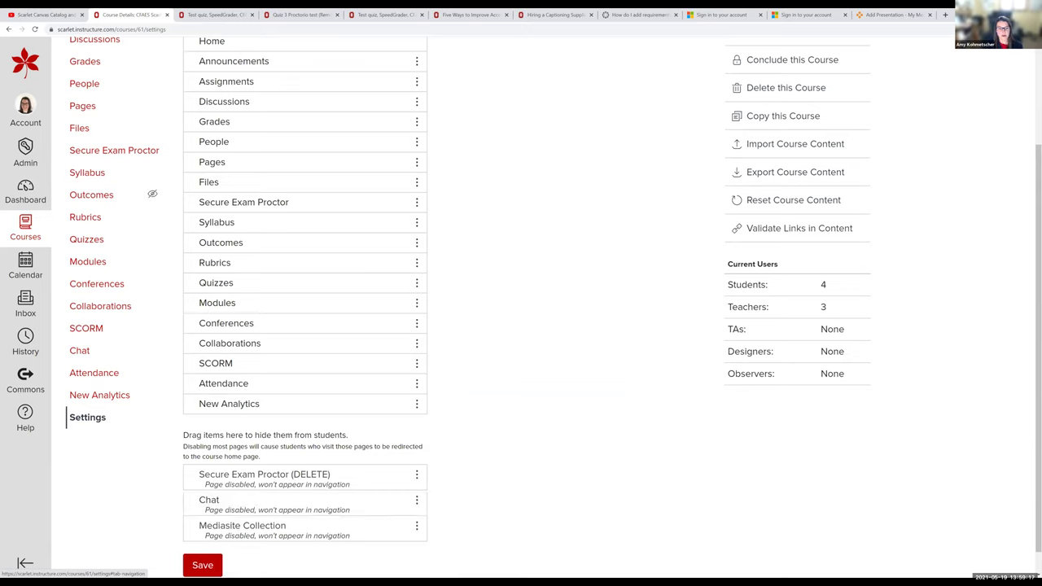
click(204, 568)
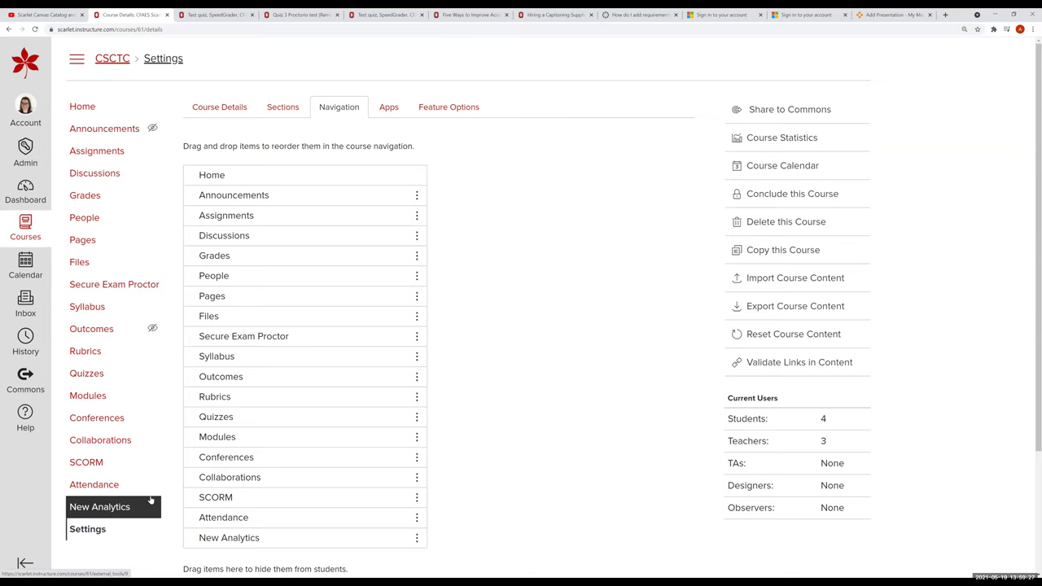
Hide Collaborations, Conferences, Quizzes, Pages and Files from students in the course navigation and save the settings
scroll(151, 500, down, 3)
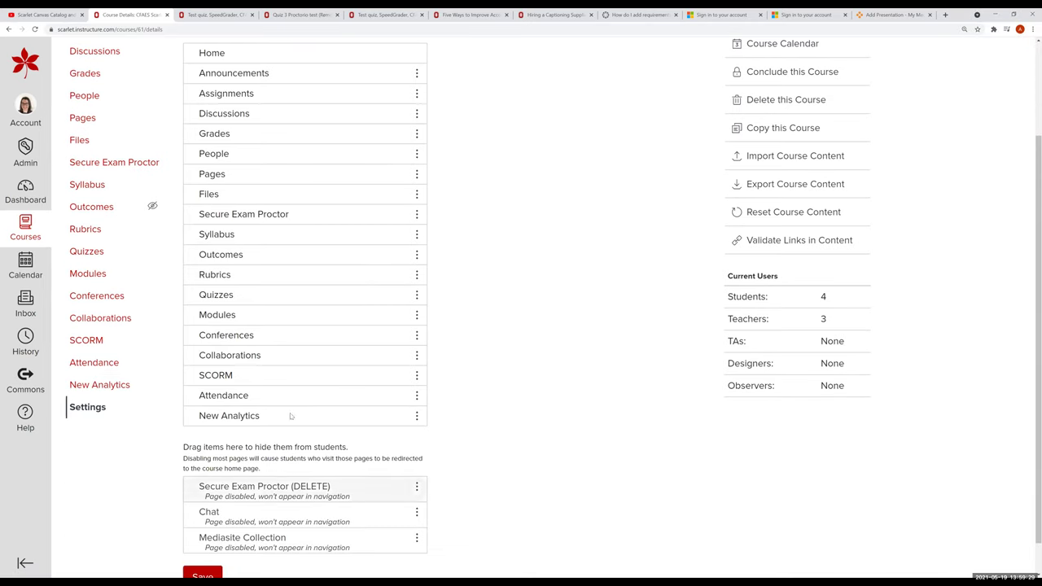
drag(335, 358, 329, 513)
drag(280, 335, 279, 480)
drag(295, 295, 314, 423)
scroll(367, 263, up, 3)
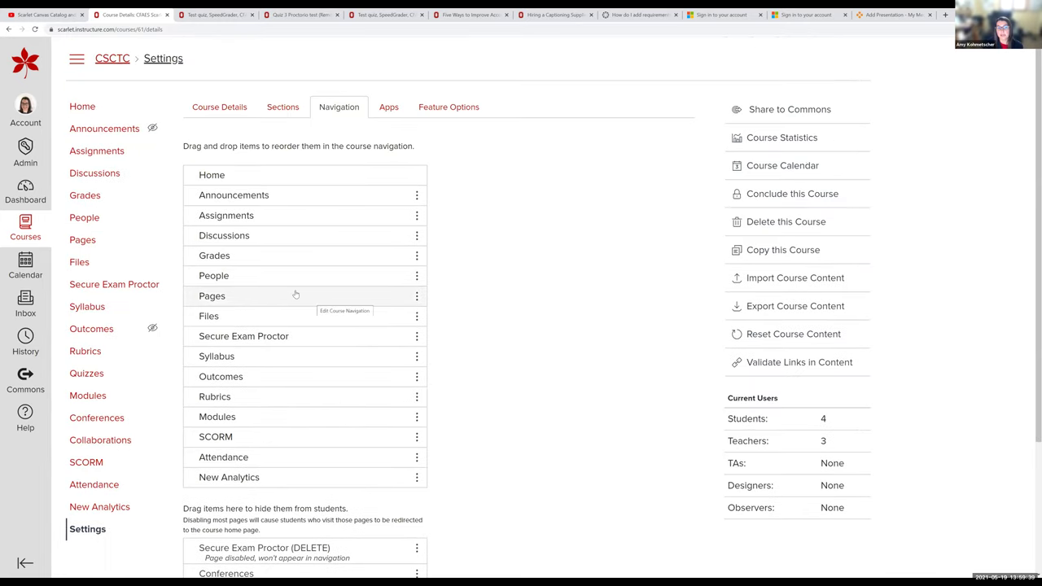
drag(296, 293, 299, 546)
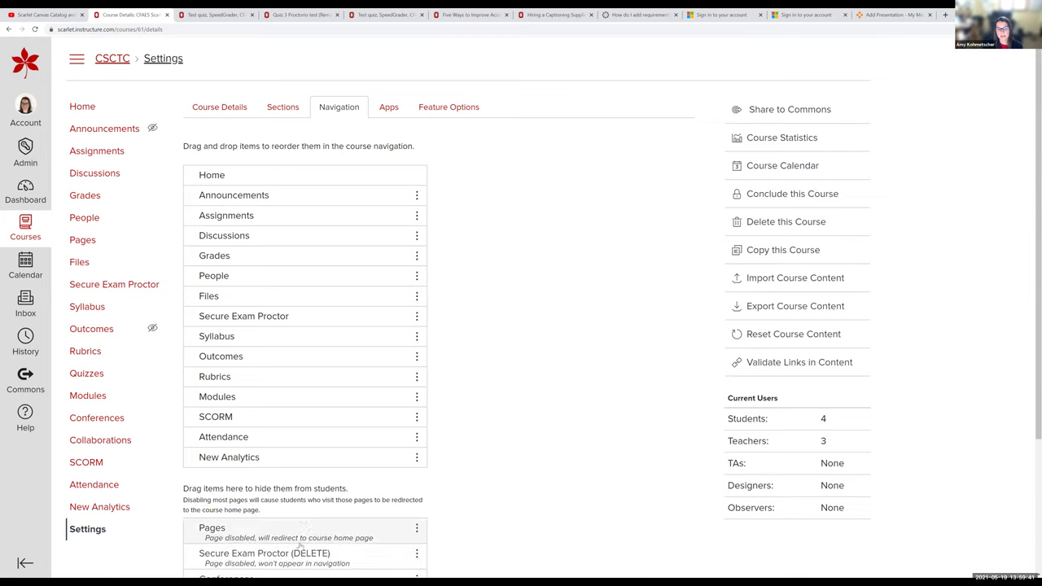
drag(240, 296, 270, 544)
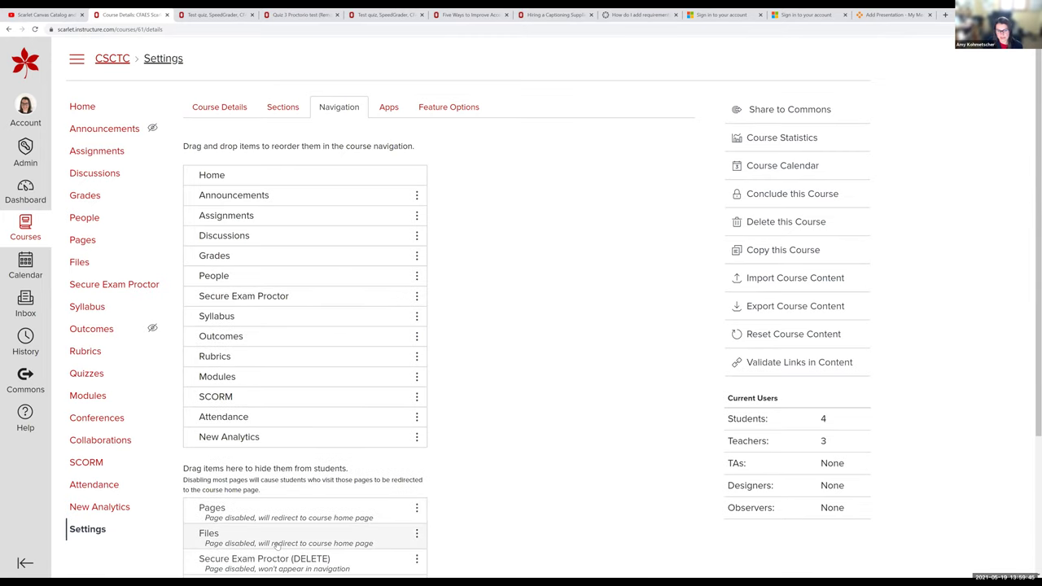
scroll(271, 545, down, 1)
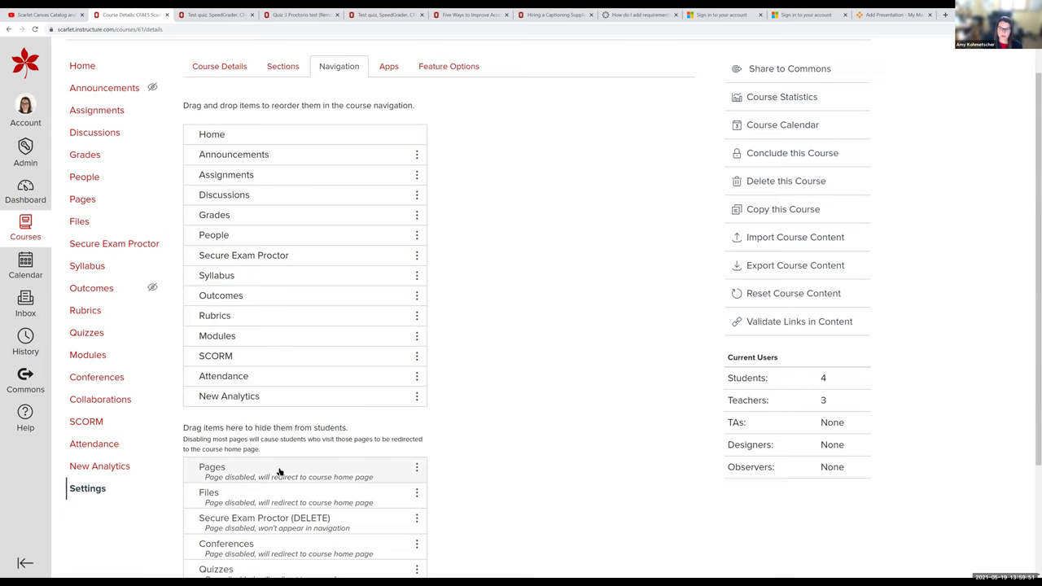
scroll(281, 462, down, 2)
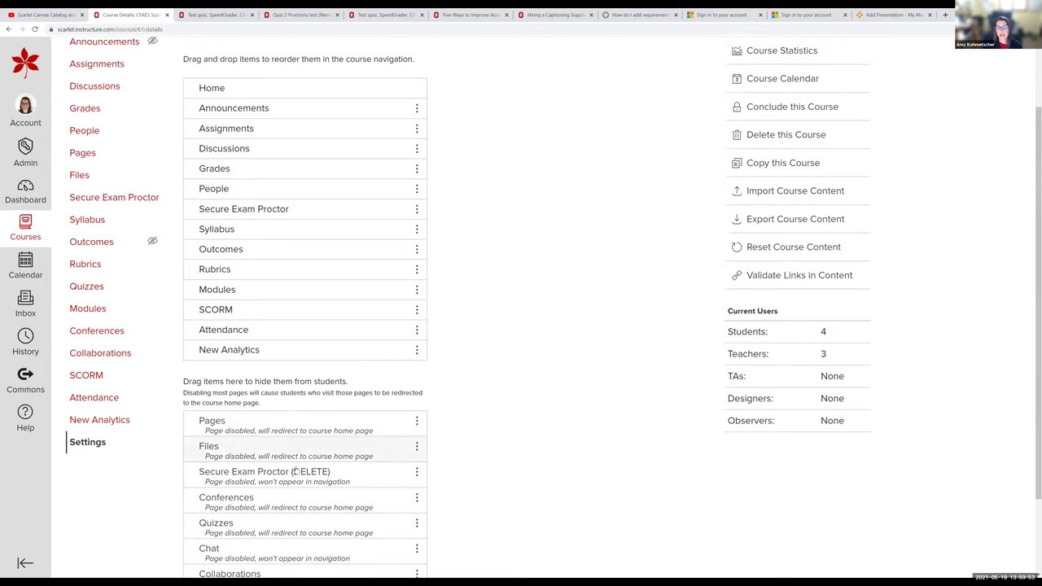
scroll(294, 462, down, 1)
click(204, 540)
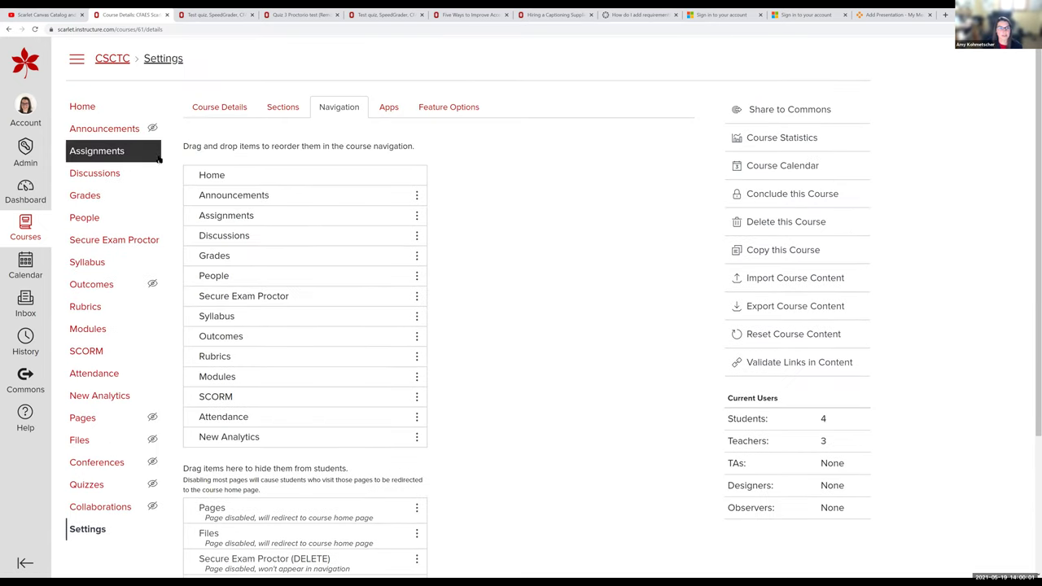
Return to the course home page, and open the Course Q&A Forum from the course discussions
click(81, 108)
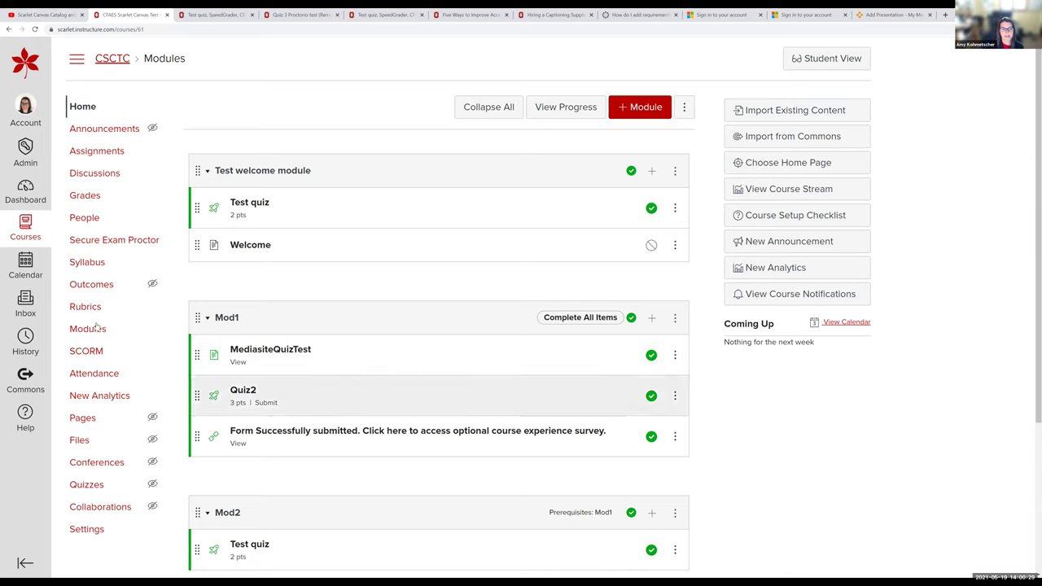
click(93, 373)
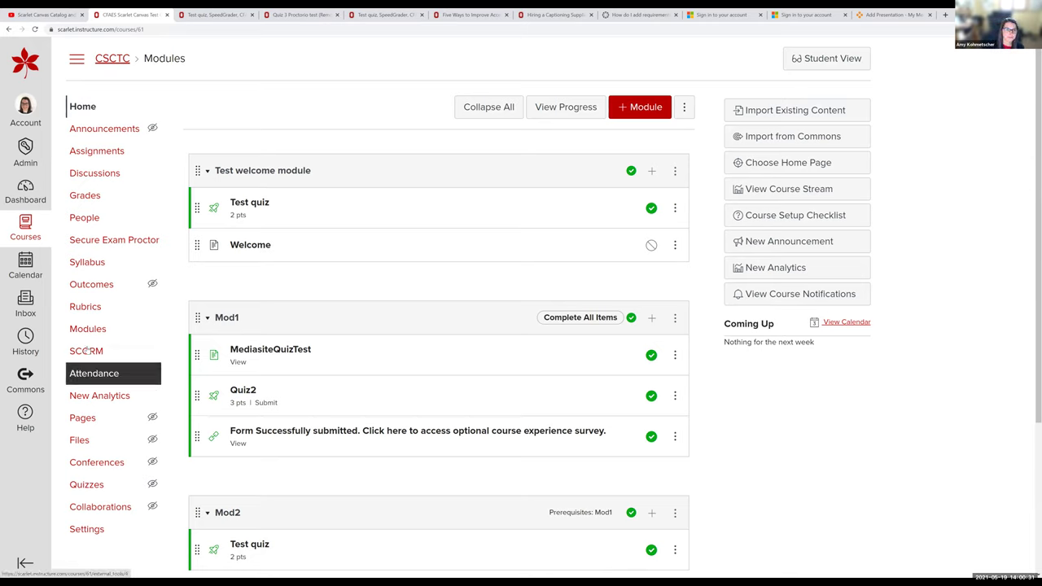
click(108, 183)
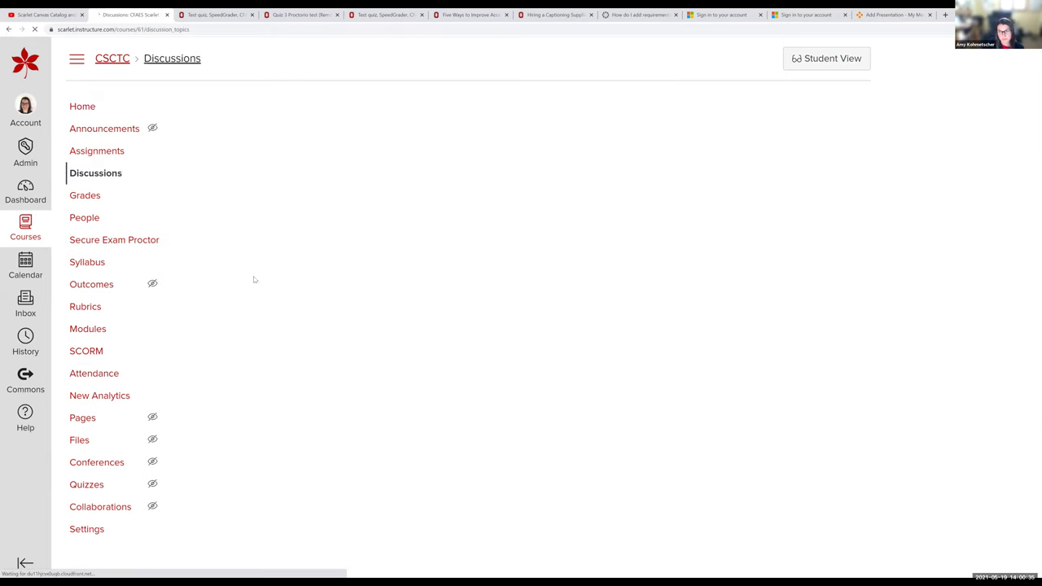
scroll(508, 368, down, 1)
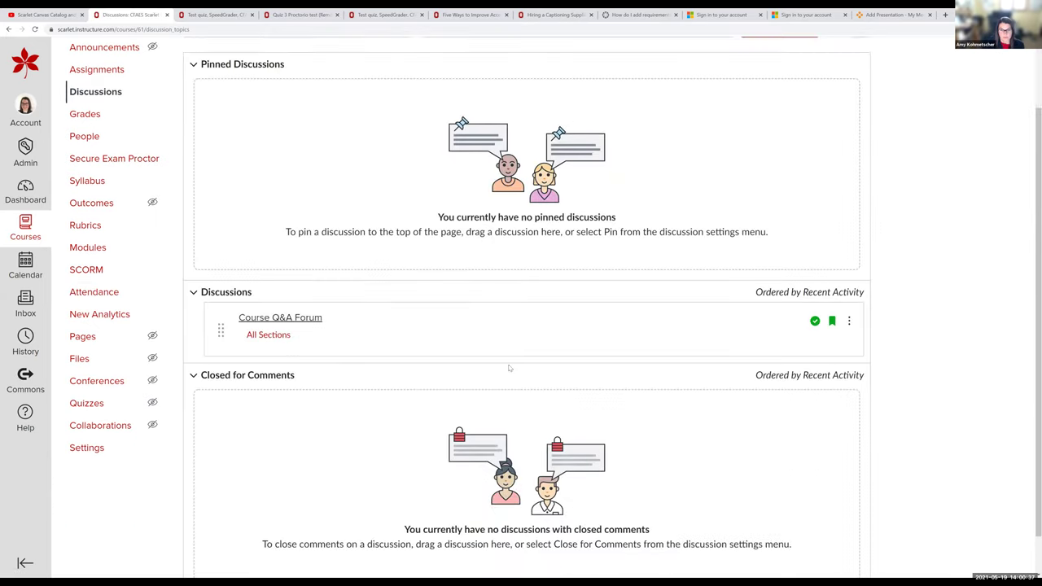
scroll(725, 352, down, 1)
click(301, 275)
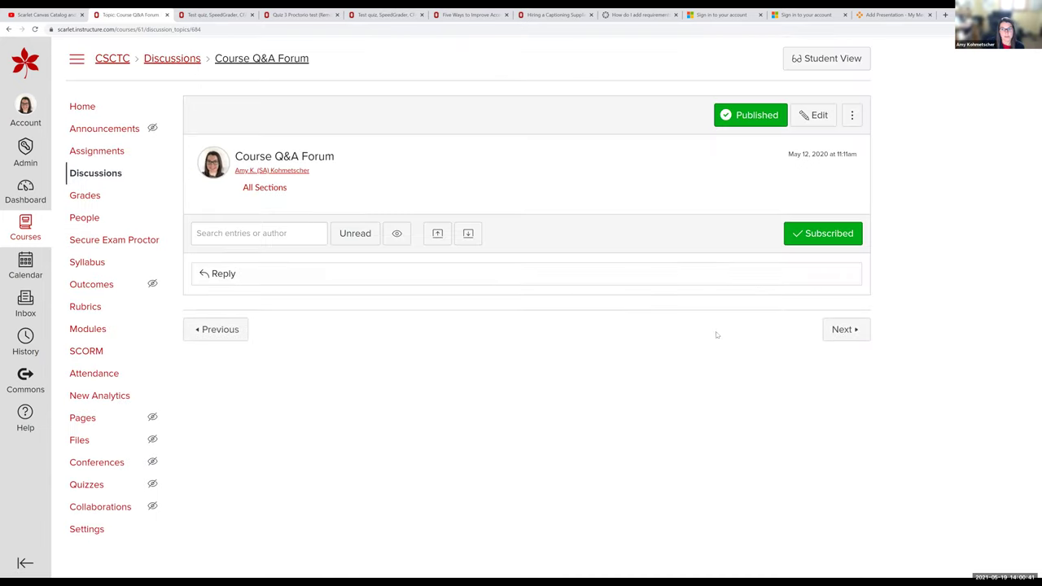
Edit the Course Q&A Forum to be a graded discussion worth 5 points and save it
click(813, 118)
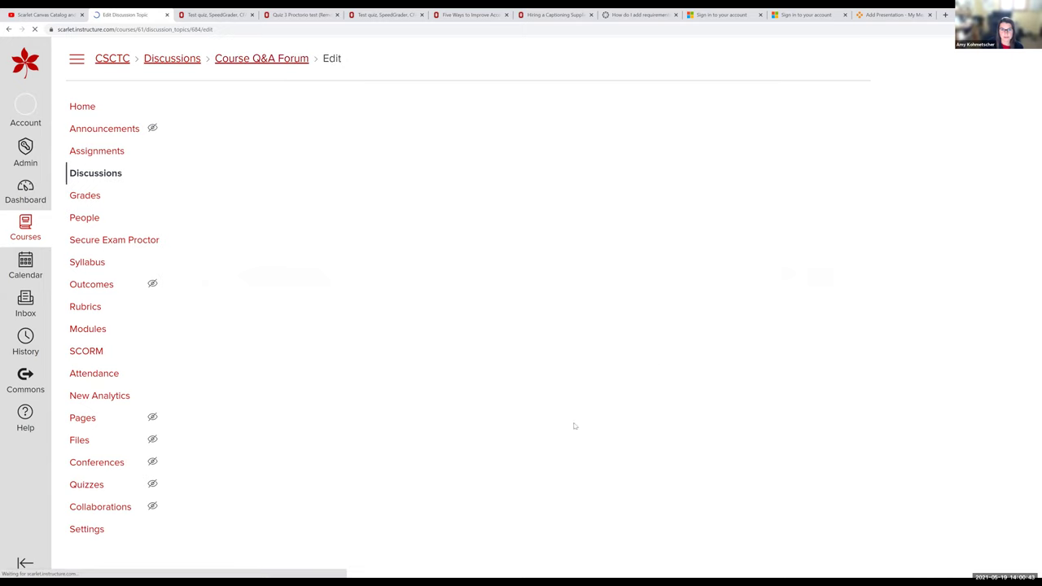
scroll(508, 385, down, 2)
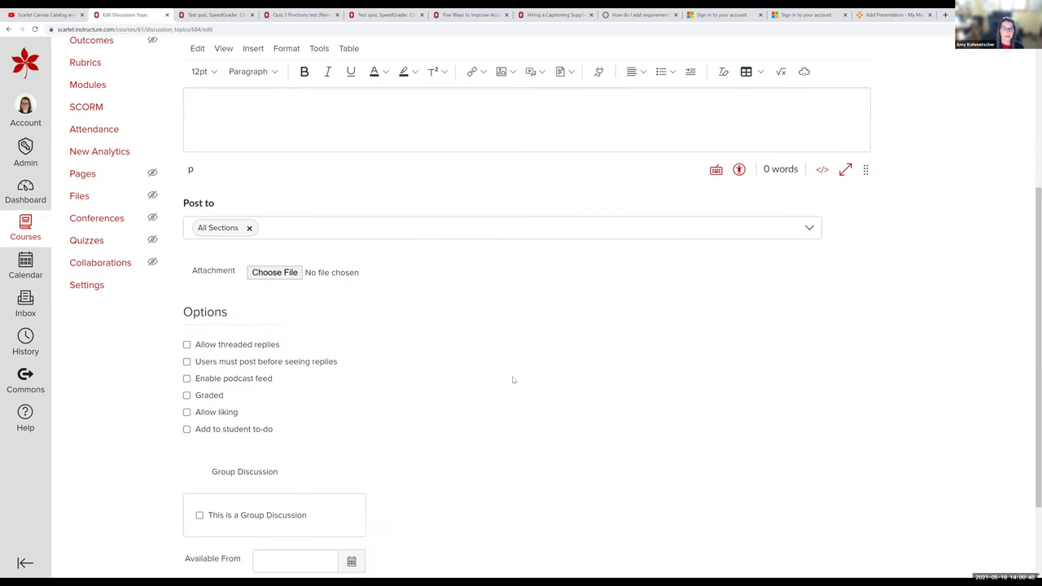
click(186, 396)
scroll(534, 365, down, 5)
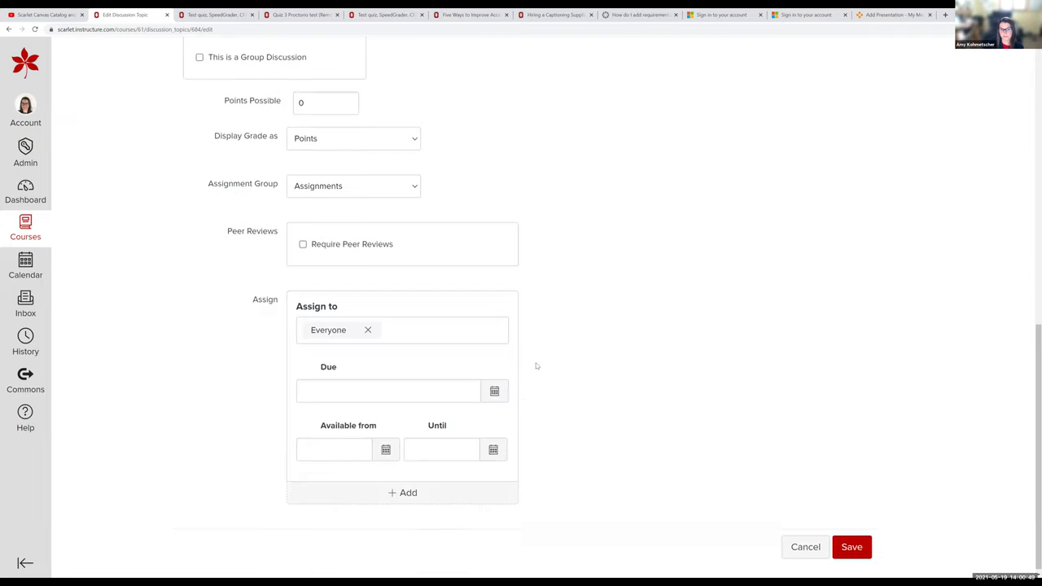
scroll(321, 239, up, 1)
click(319, 222)
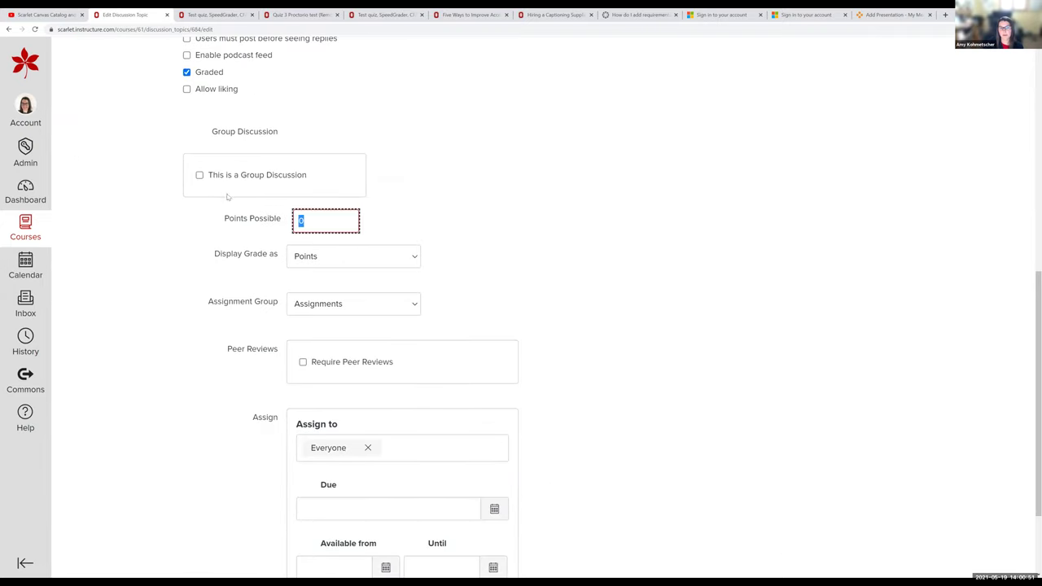
text(5)
click(709, 300)
scroll(733, 289, down, 2)
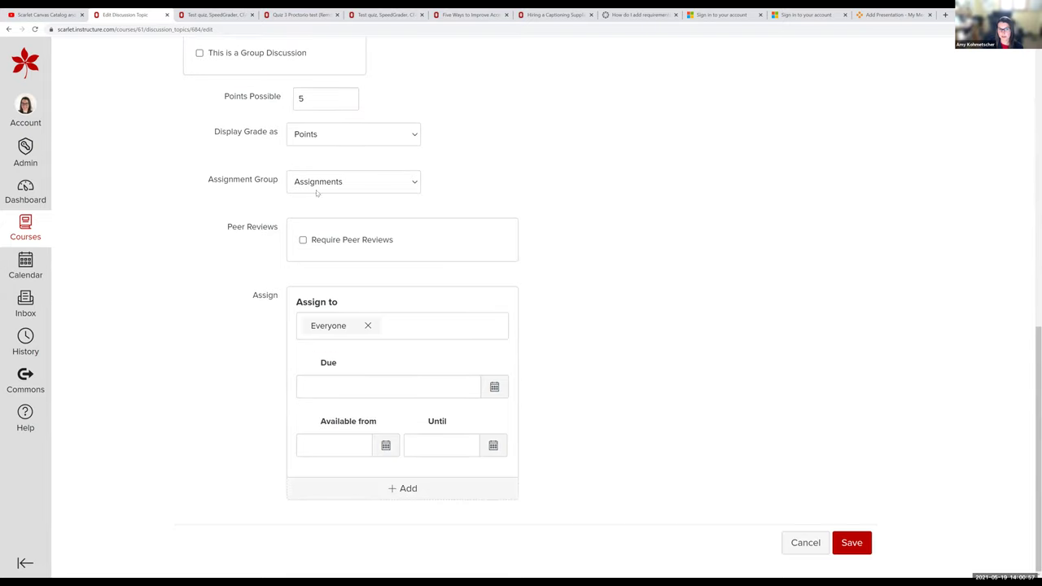
click(846, 542)
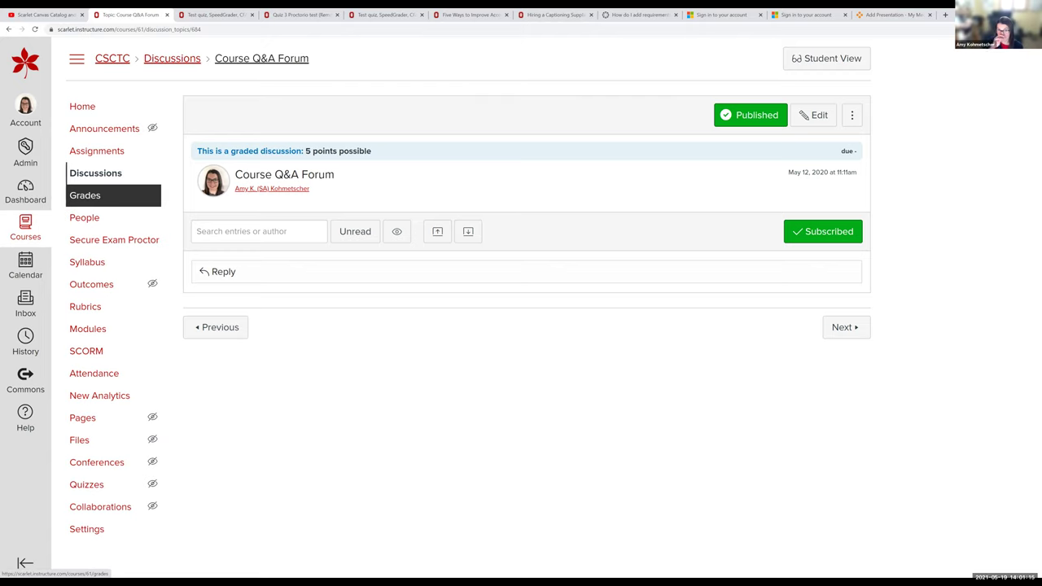
Open the course gradebook and check the Course Q&A Forum column
click(85, 196)
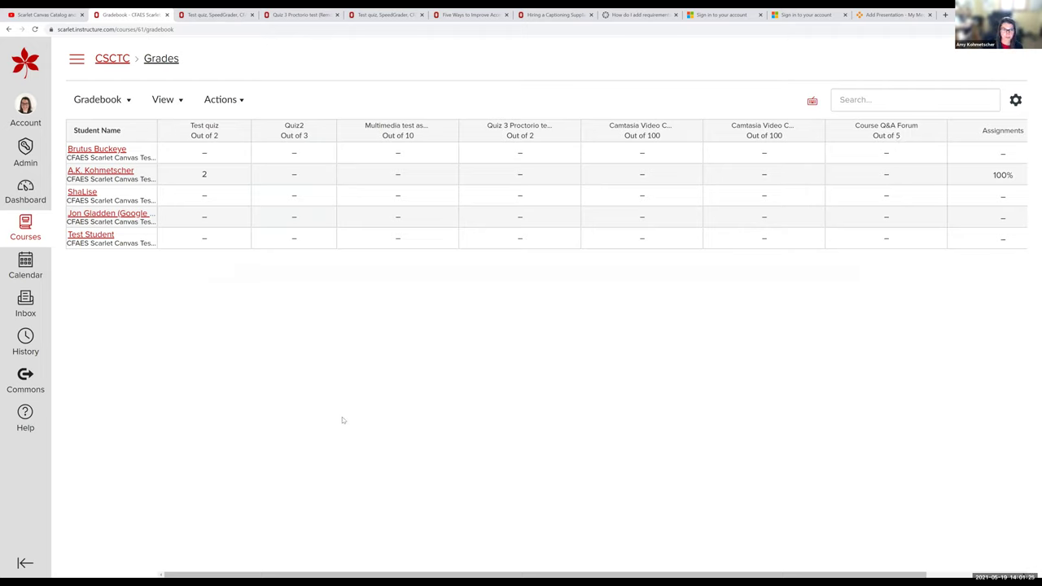
click(895, 236)
click(867, 312)
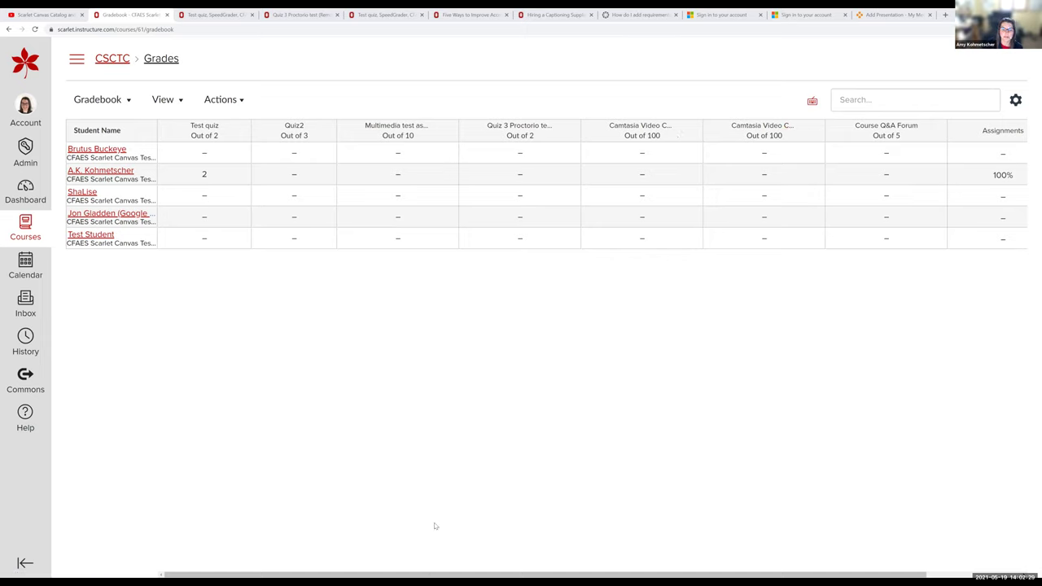
Switch to the Canvas Community article on adding requirements to a module and skim back to its beginning
click(631, 15)
middle_click(590, 190)
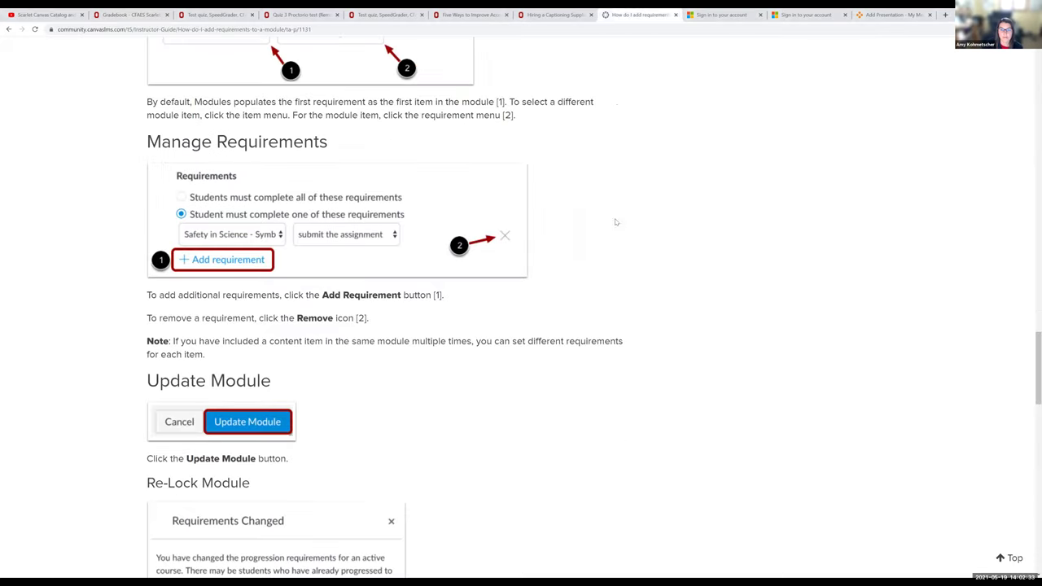
scroll(721, 193, up, 3)
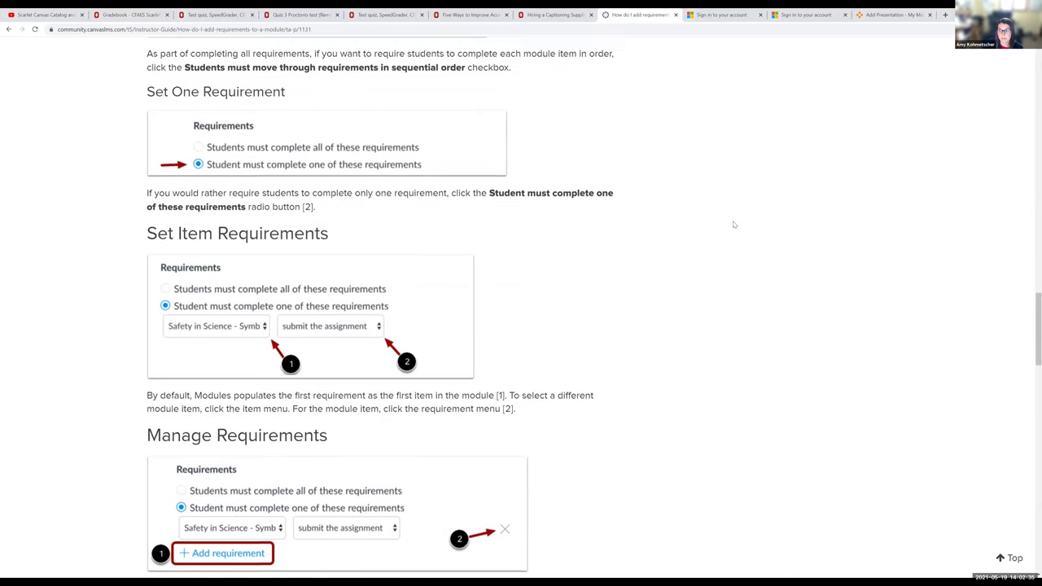
scroll(987, 310, up, 15)
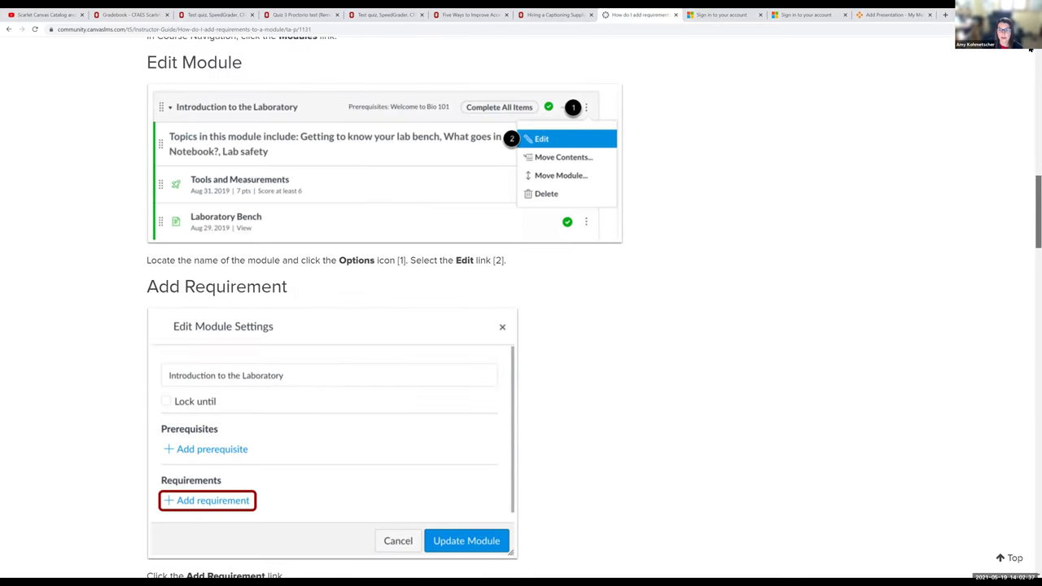
scroll(1016, 107, up, 6)
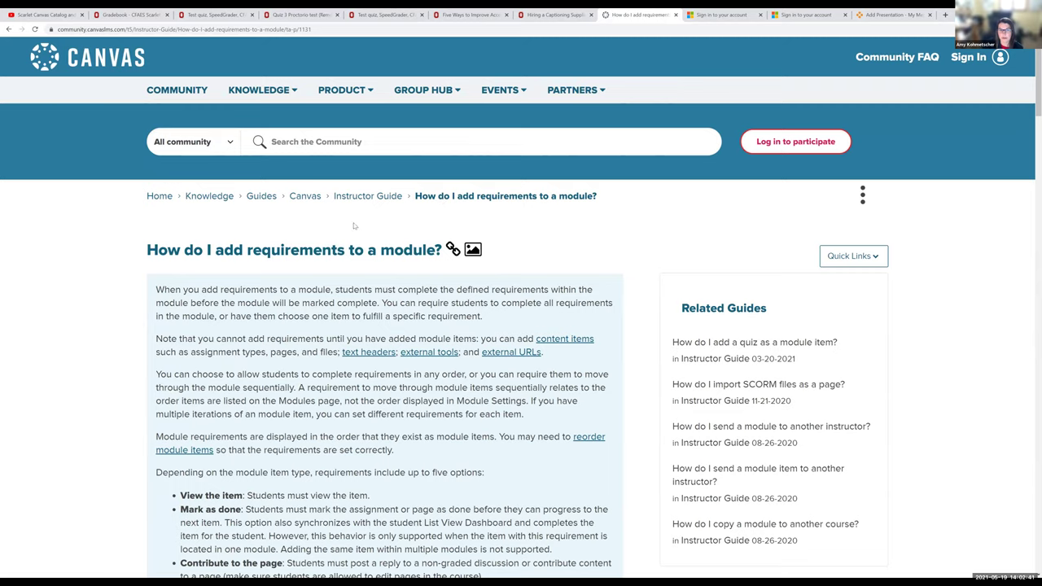
Open the Instructor Guide that contains this article and look over its table of contents
click(375, 202)
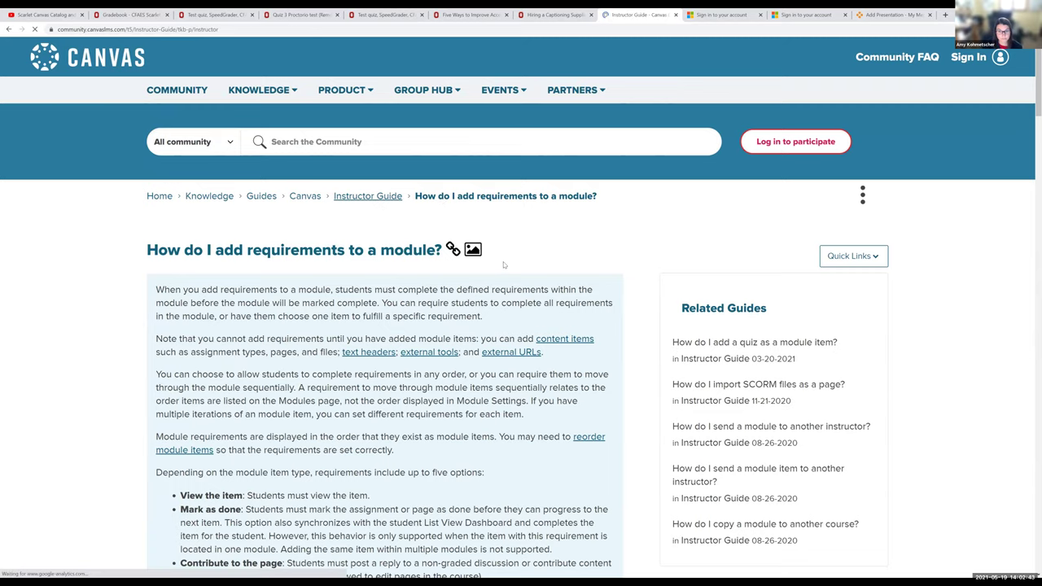
scroll(529, 390, down, 1)
scroll(529, 390, down, 2)
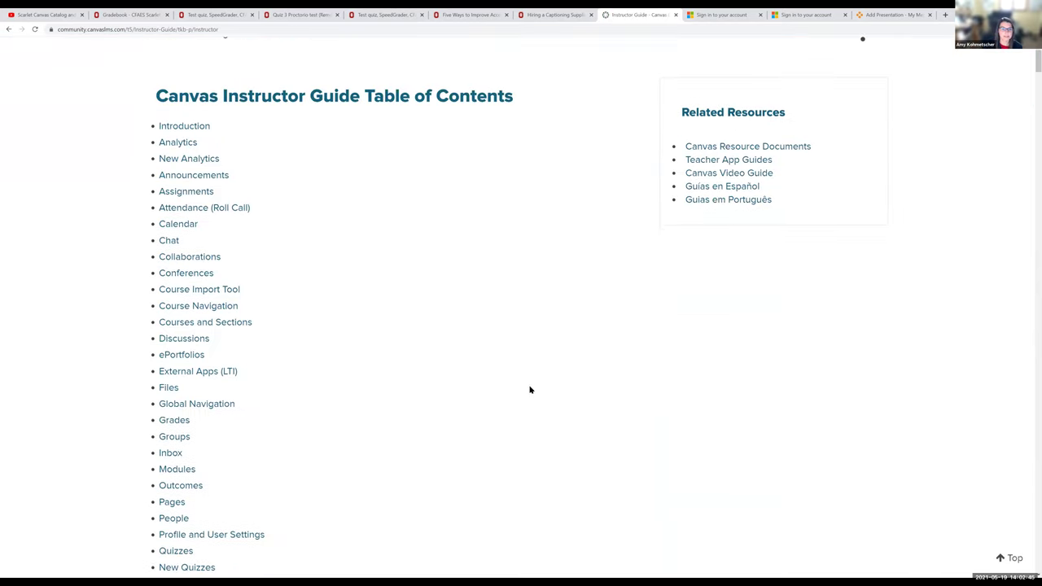
scroll(530, 389, up, 3)
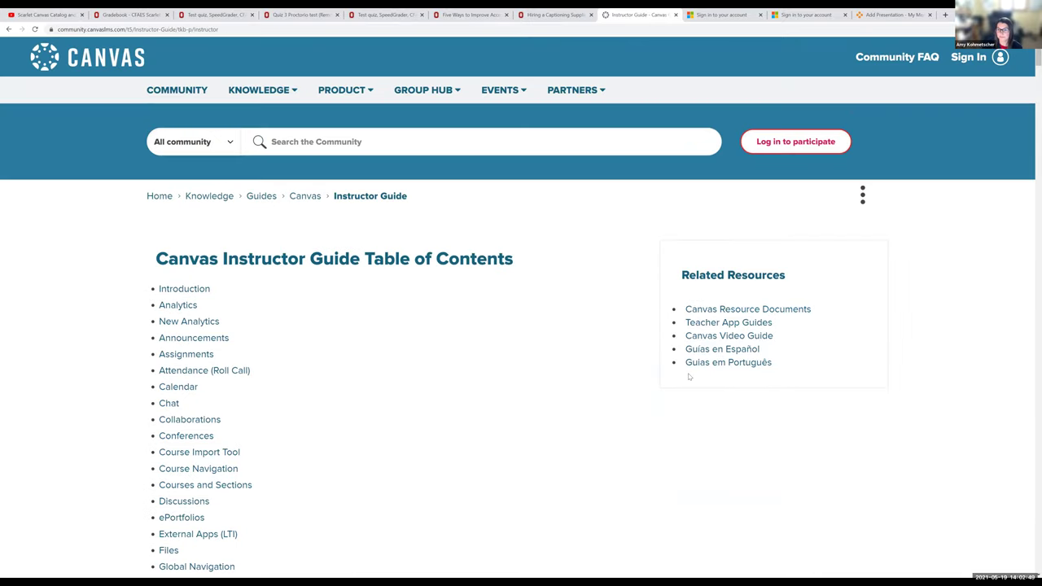
Open the Canvas Video Guide from the related resources and copy the web address of its Instructors section
click(688, 336)
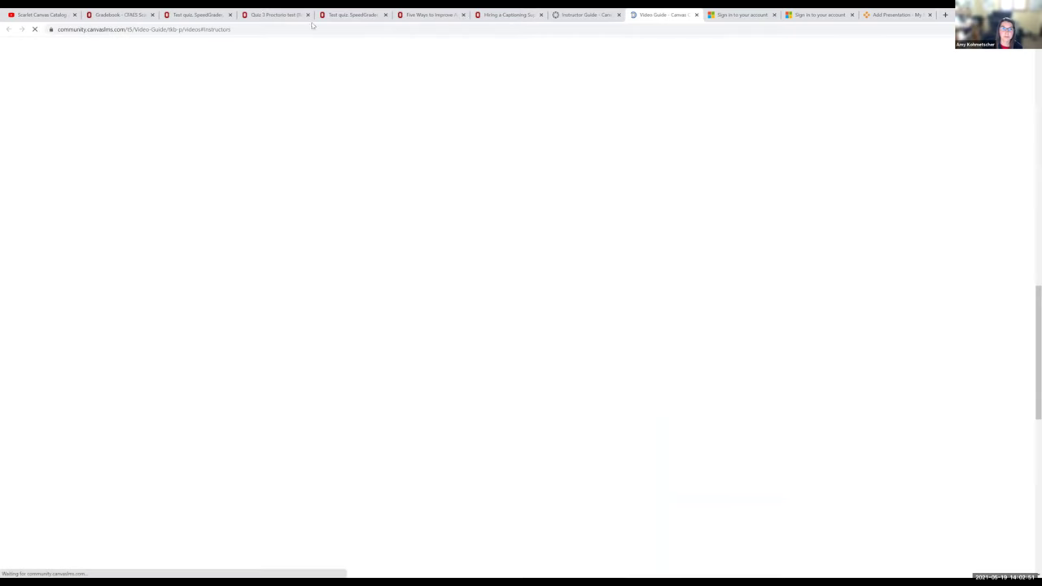
click(220, 29)
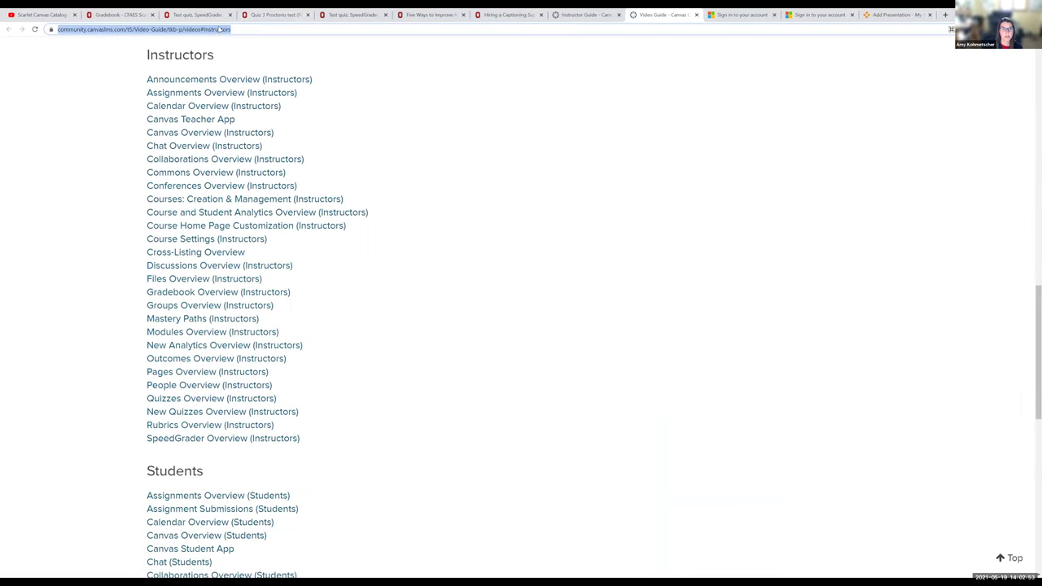
right_click(218, 30)
click(274, 80)
click(802, 434)
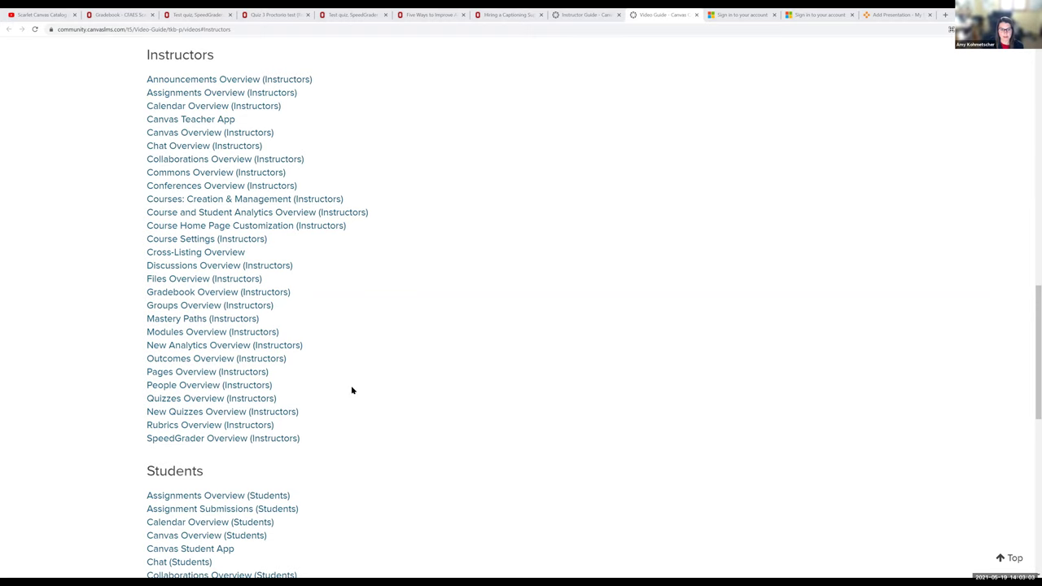
Open the Canvas Overview (Students) video page from the Students list and copy its web address
scroll(352, 391, down, 3)
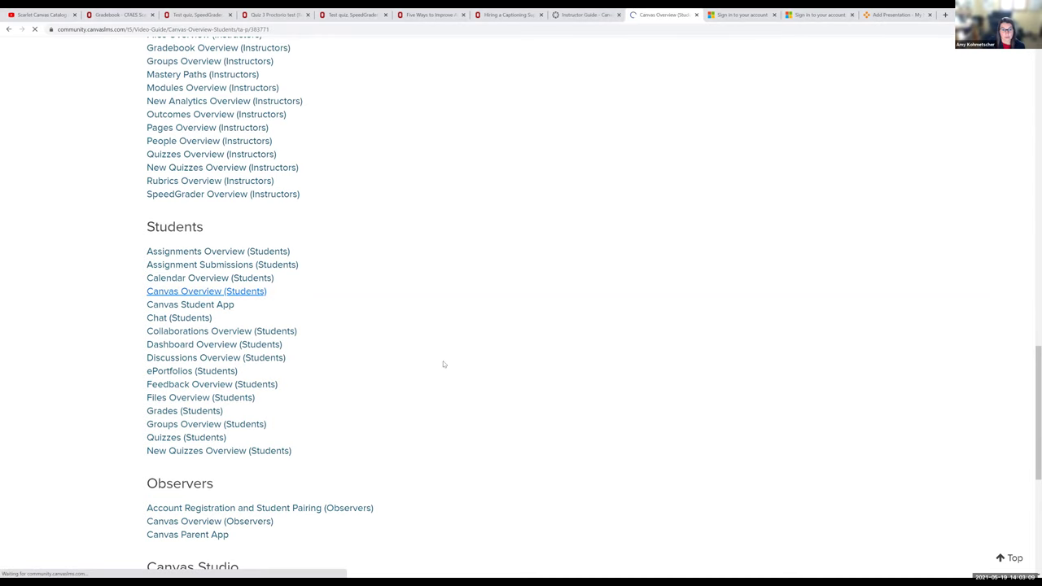
scroll(403, 368, down, 1)
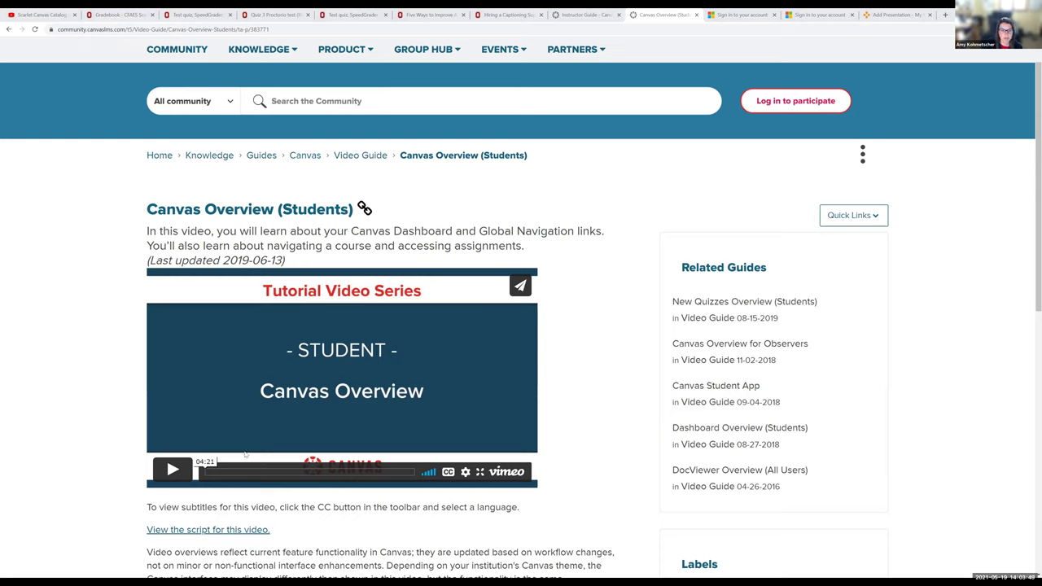
right_click(209, 33)
click(244, 82)
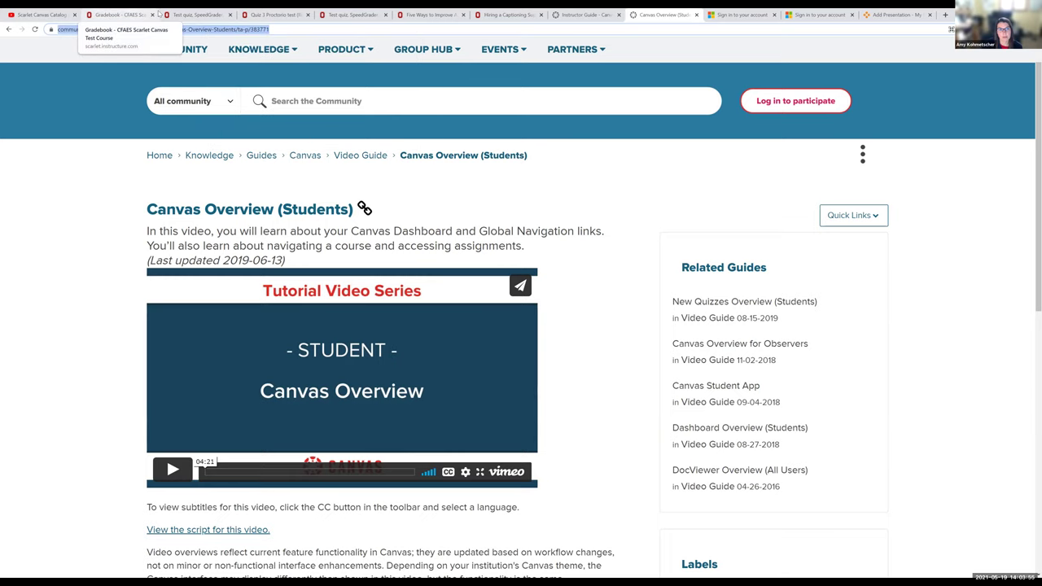
Close the open SpeedGrader pages for the Proctorio quiz and the Test quiz, and return to the test course's gradebook
click(265, 14)
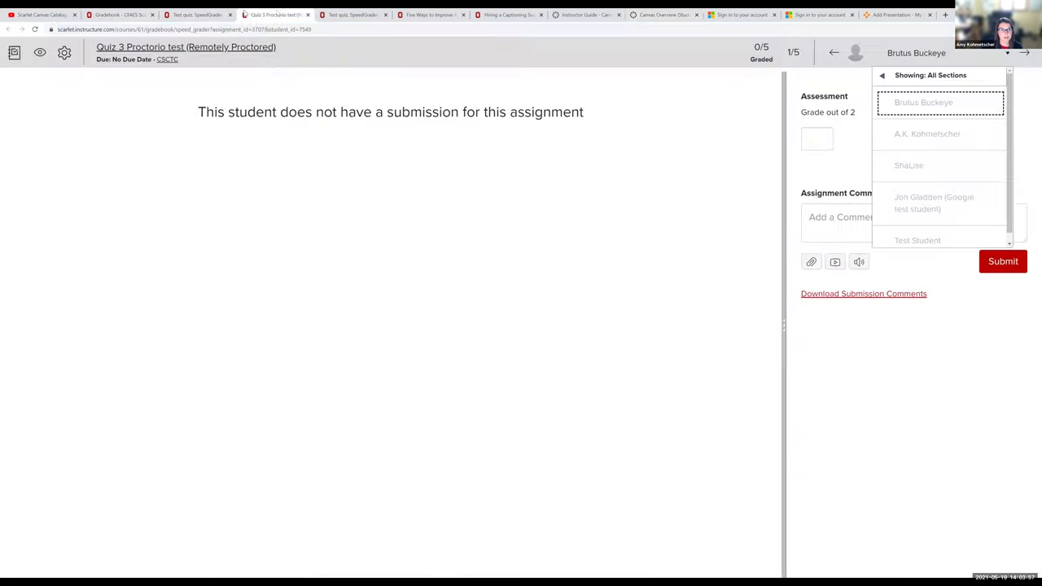
click(307, 14)
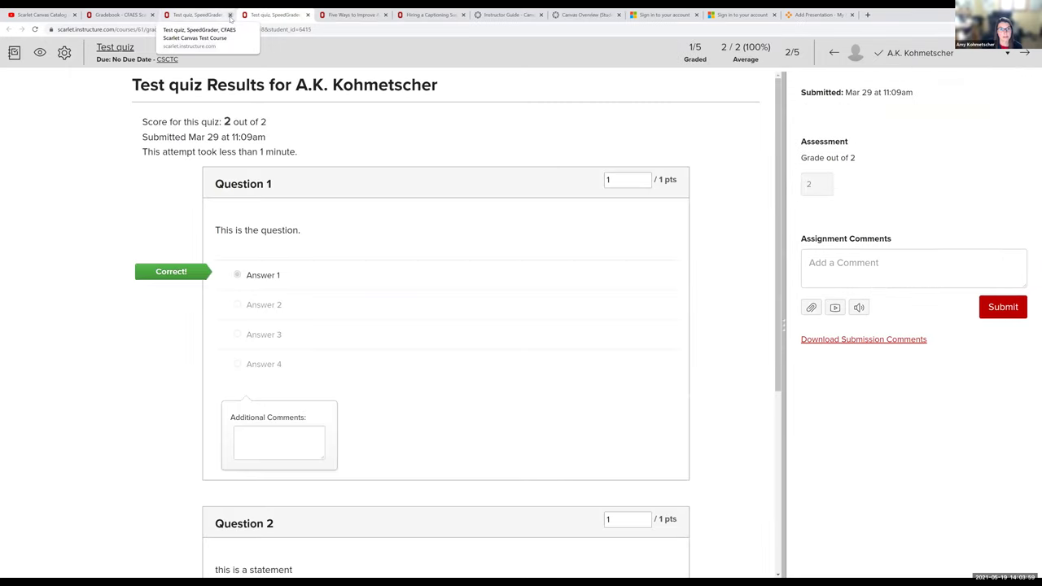
click(230, 16)
key(ctrl+w)
click(100, 14)
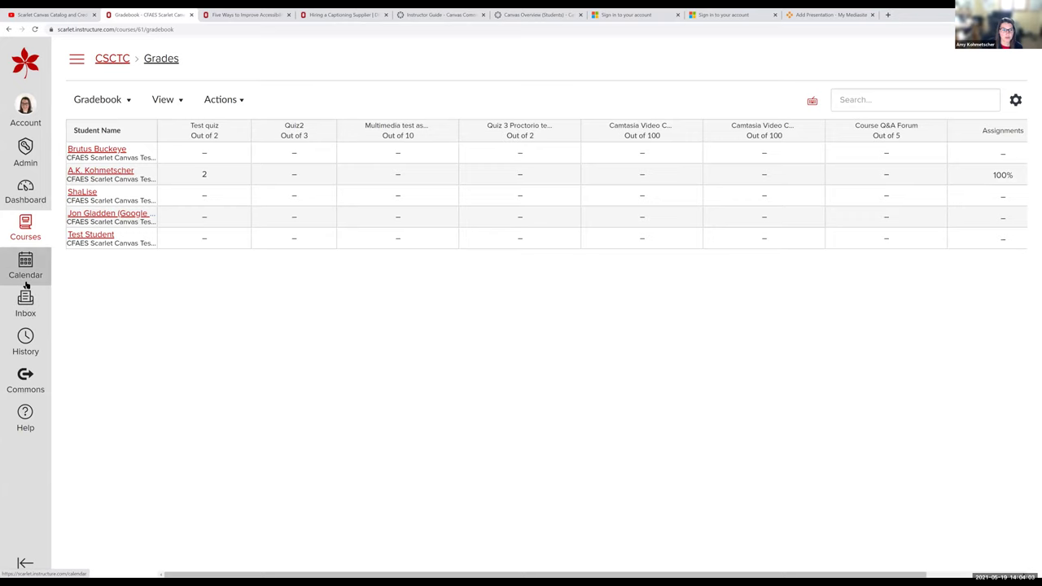
Start a new inbox message for the Canvas Template 2021 course, addressed to everyone in that course
click(25, 307)
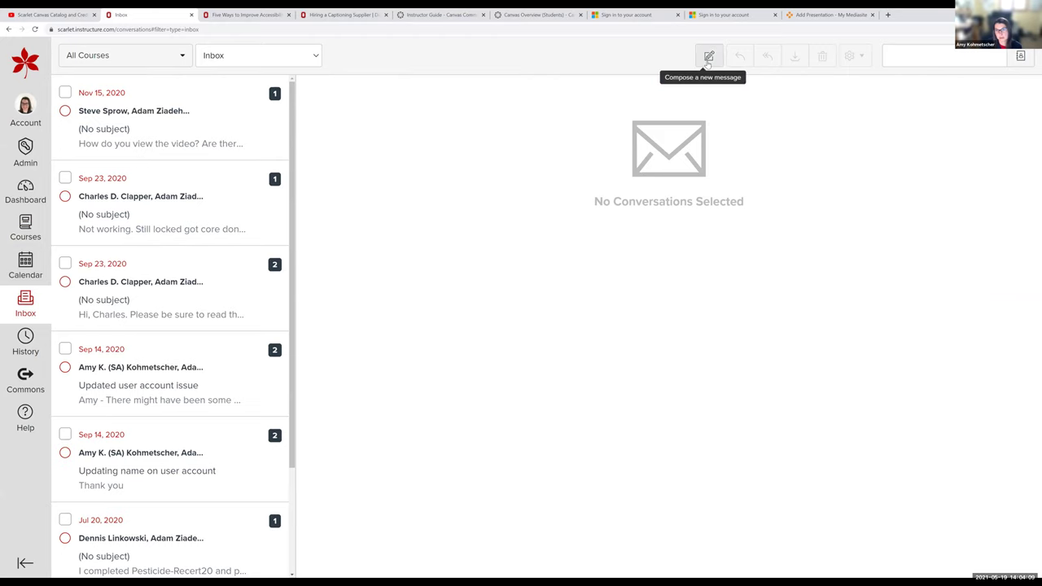
click(707, 59)
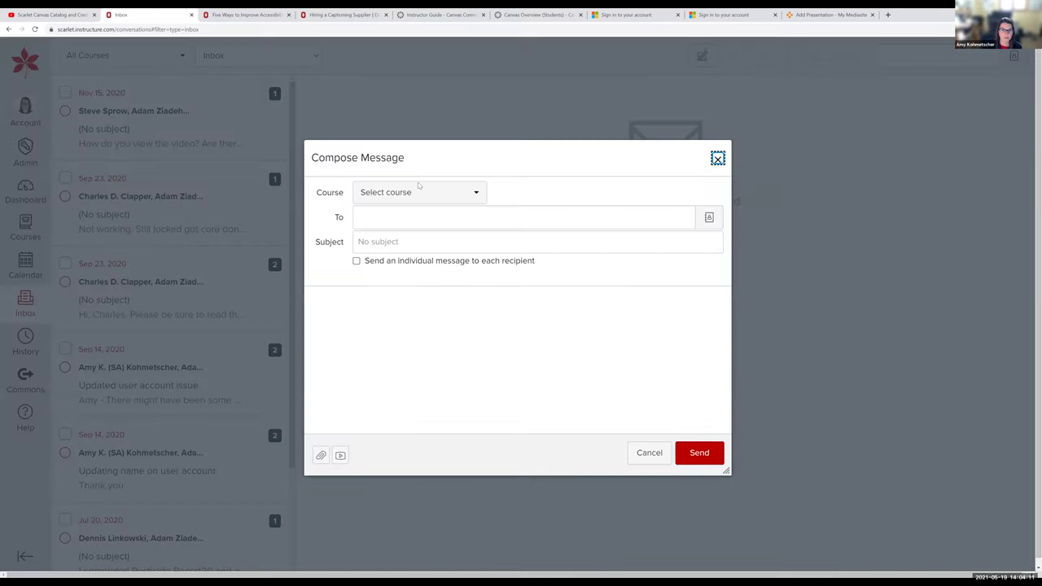
click(482, 191)
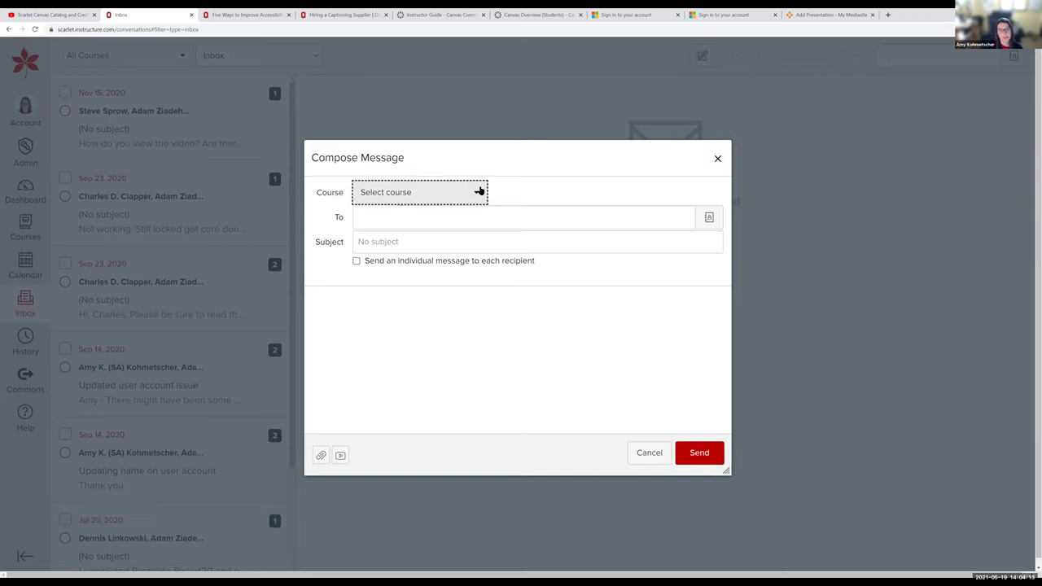
mouse_move(454, 242)
click(526, 250)
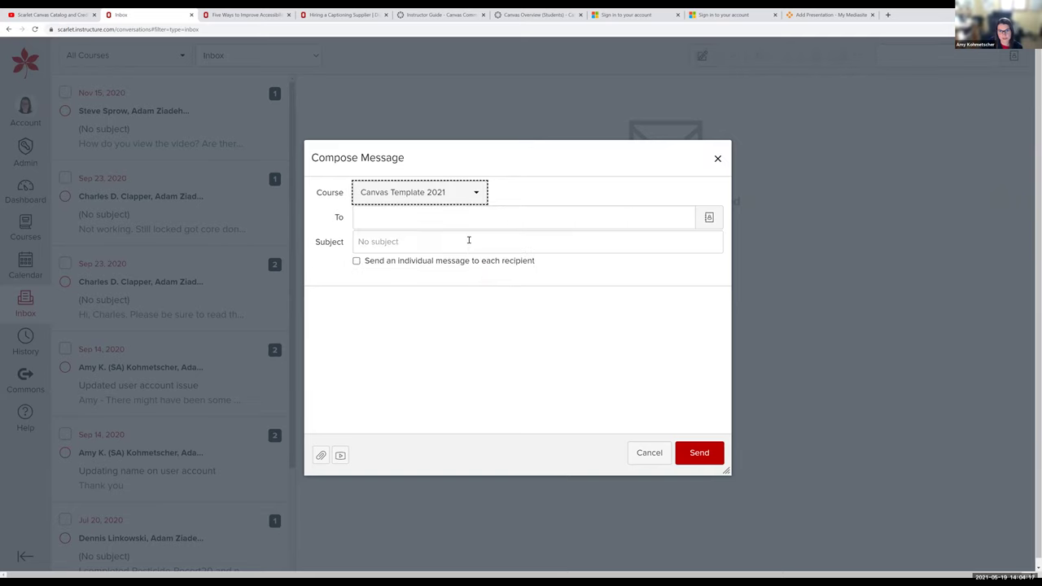
click(438, 217)
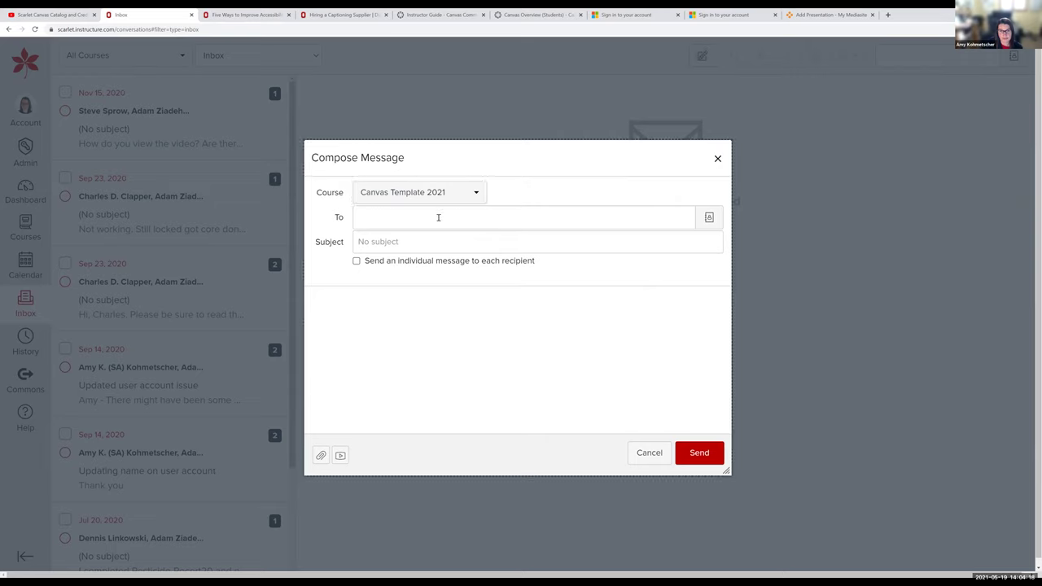
click(711, 220)
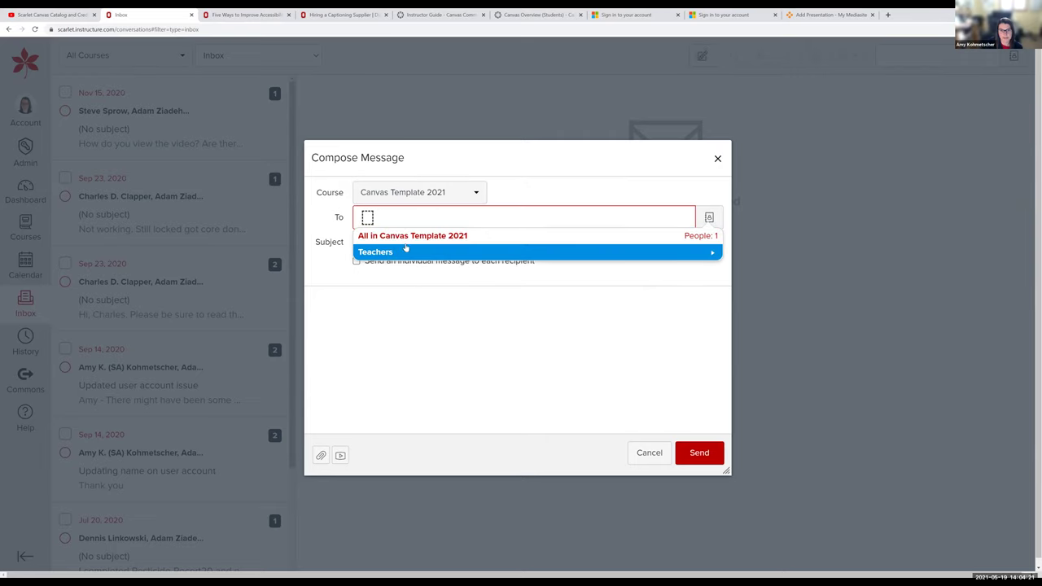
click(416, 238)
Enter "Getting in Started in Canvas" as the message subject
click(461, 243)
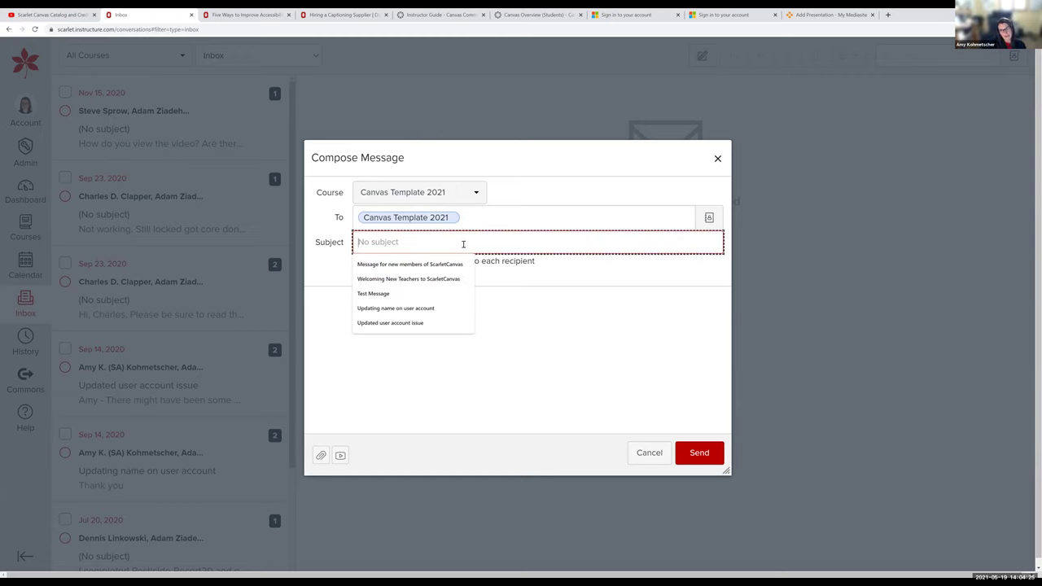
text(Getting in )
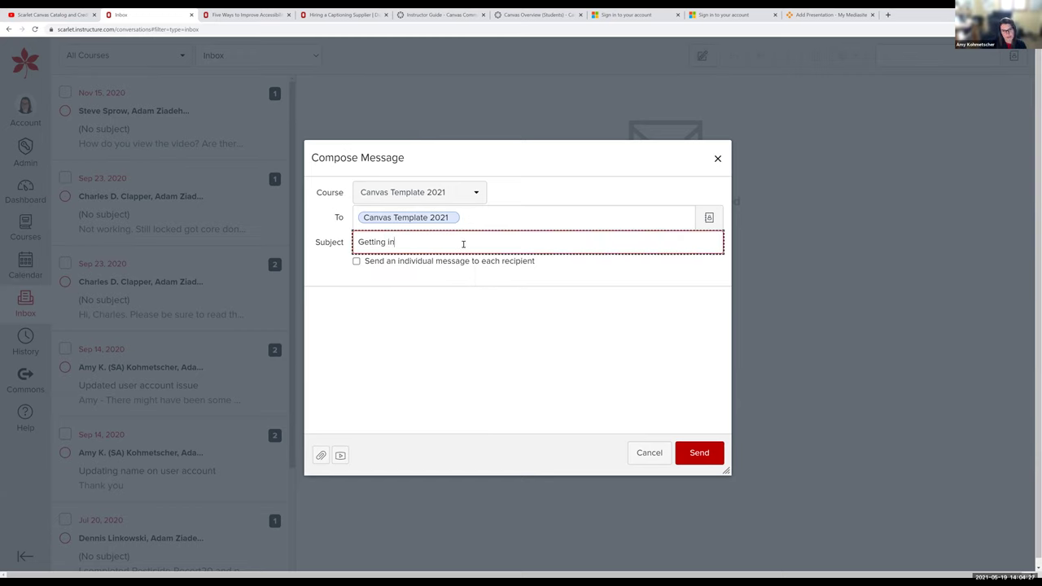
text(Started in Canvas)
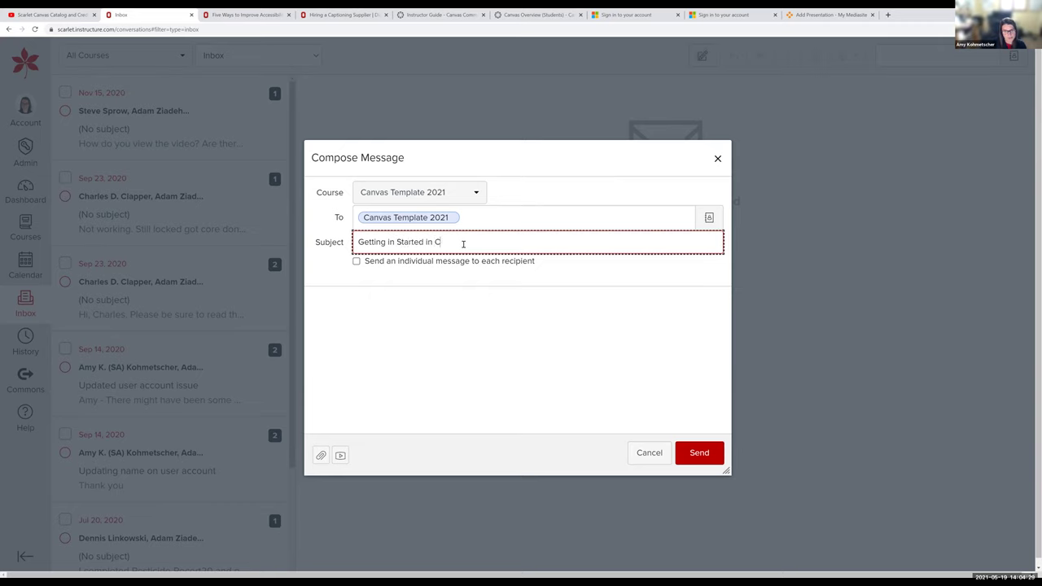
Write "Welcome here's how to use Canvas" followed by the copied Canvas Overview (Students) address in the message body, and discard the message
click(397, 364)
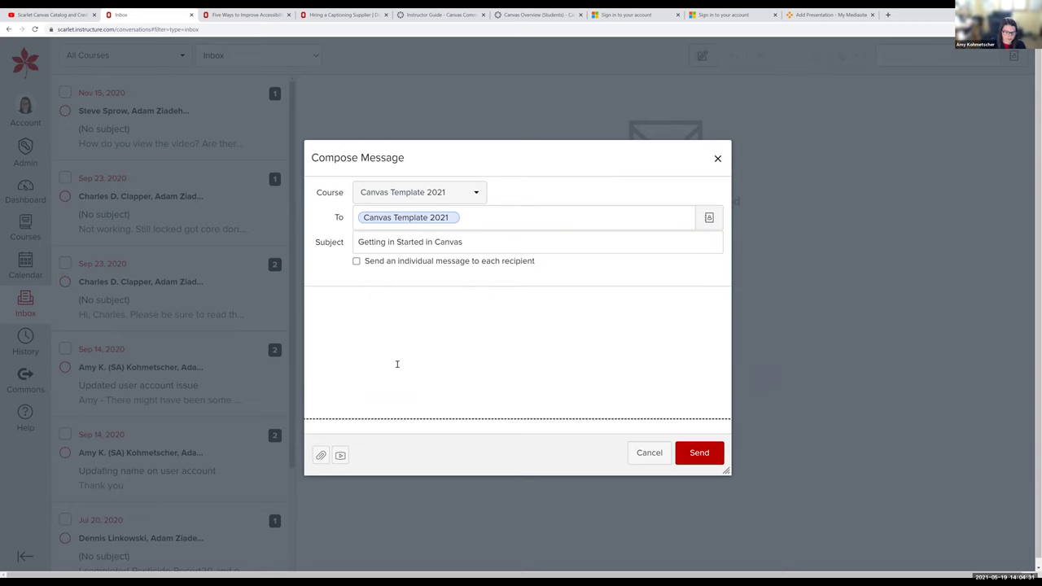
text(Welcome )
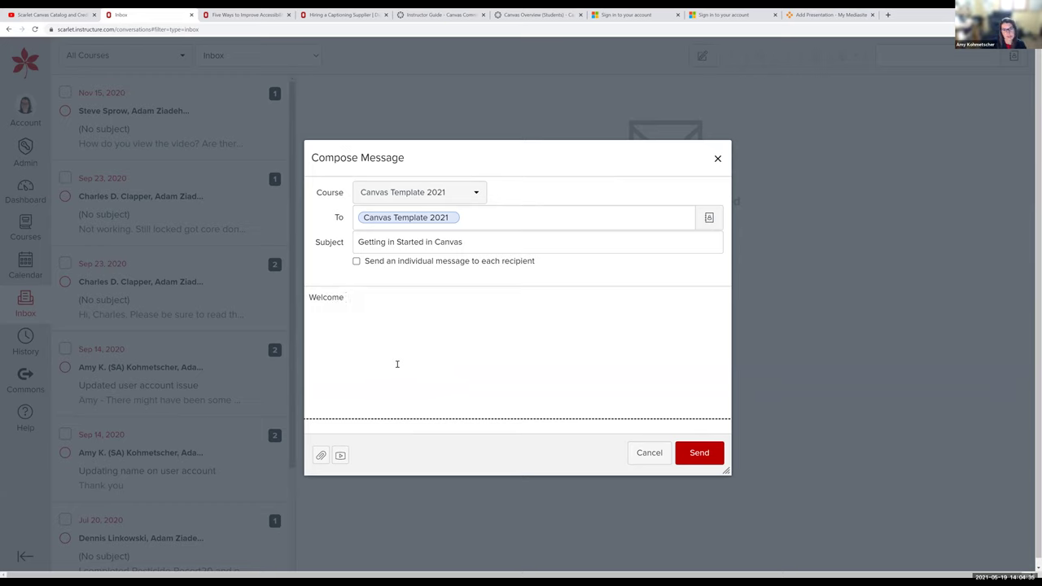
text(here's how t)
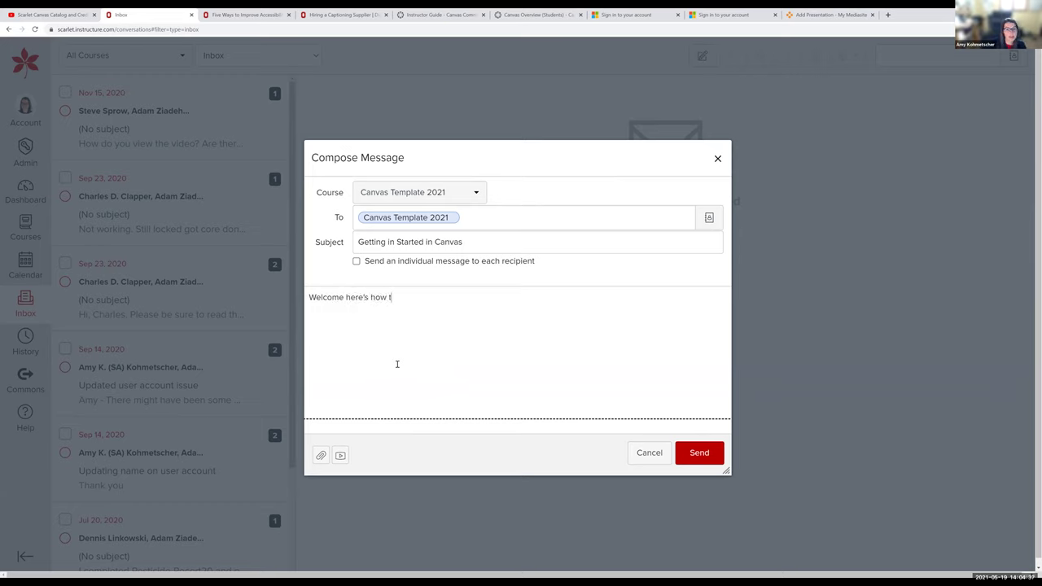
text(o use Canvas)
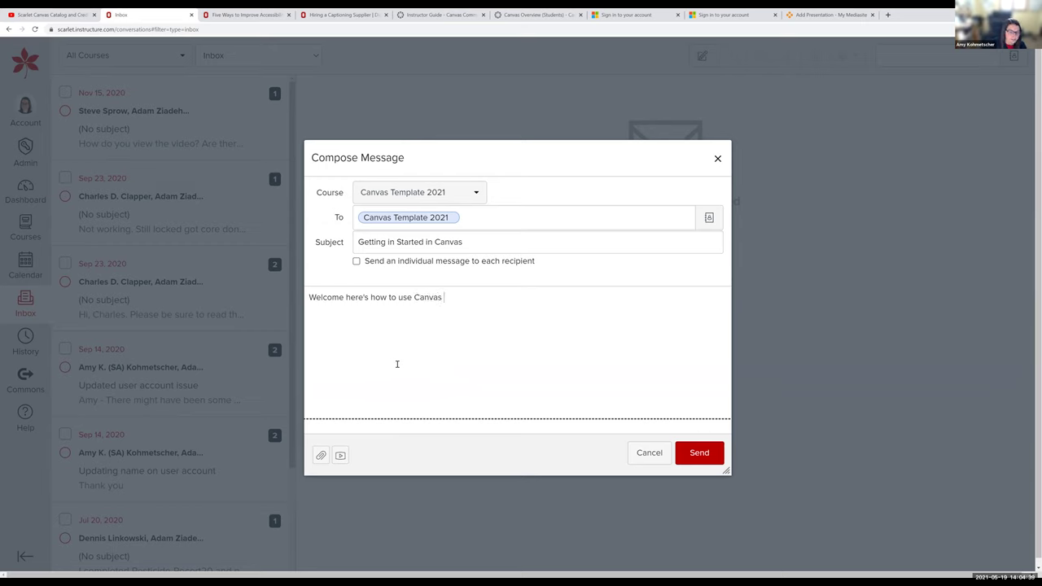
text(https://community.canvaslms.com/t5/Video-Guide/Canvas-Overview-Students/ta-p/383771)
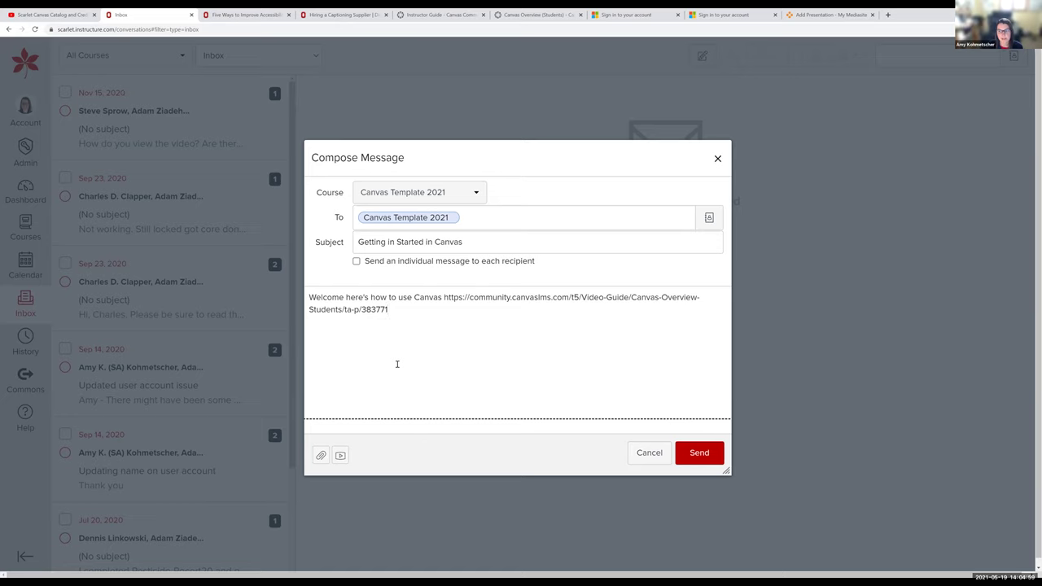
click(644, 461)
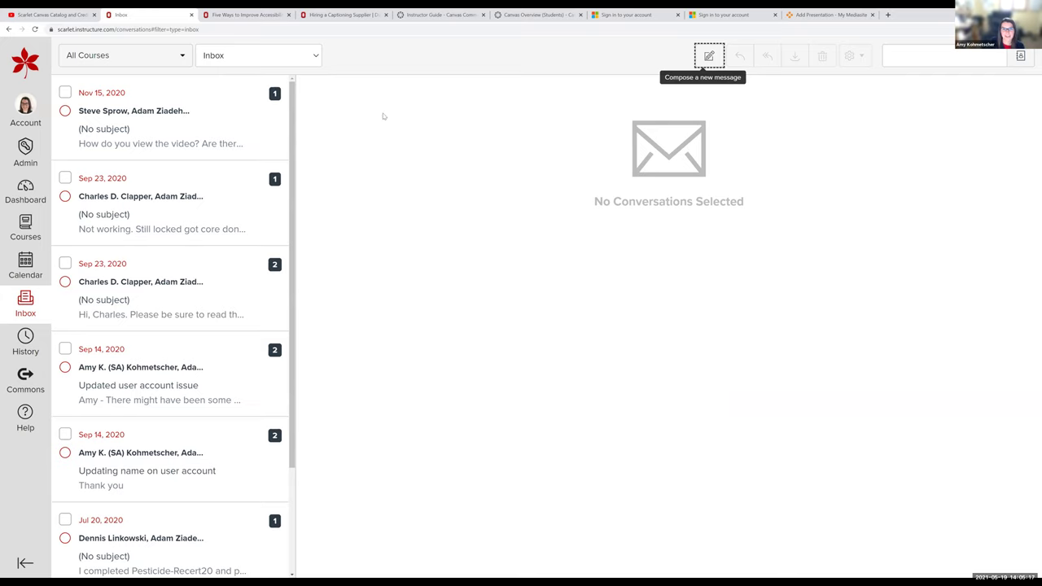
Close the Inbox, the Five Ways to Improve Accessibility page and the Hiring a Captioning Supplier page
click(431, 14)
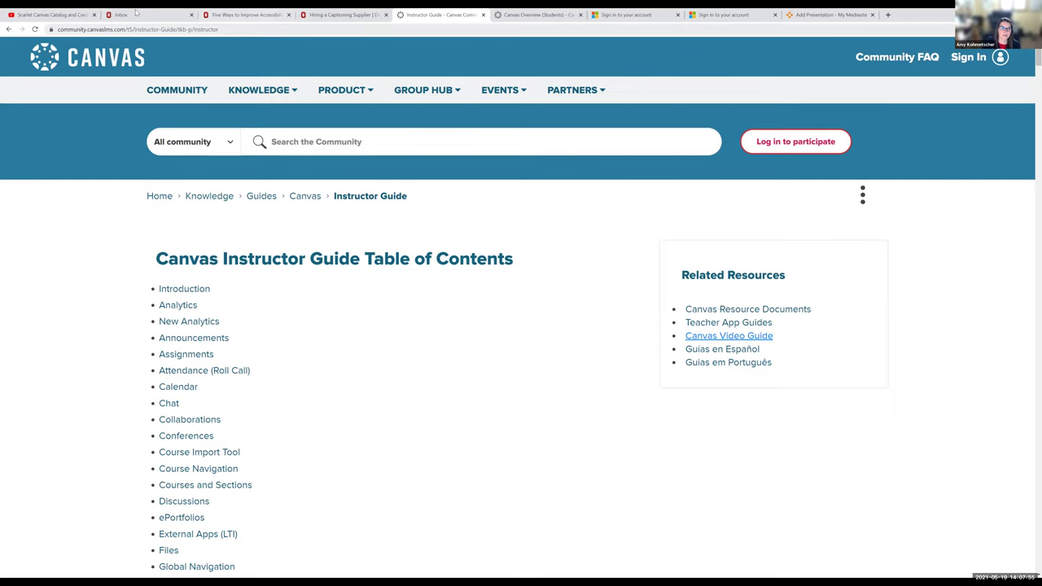
click(191, 15)
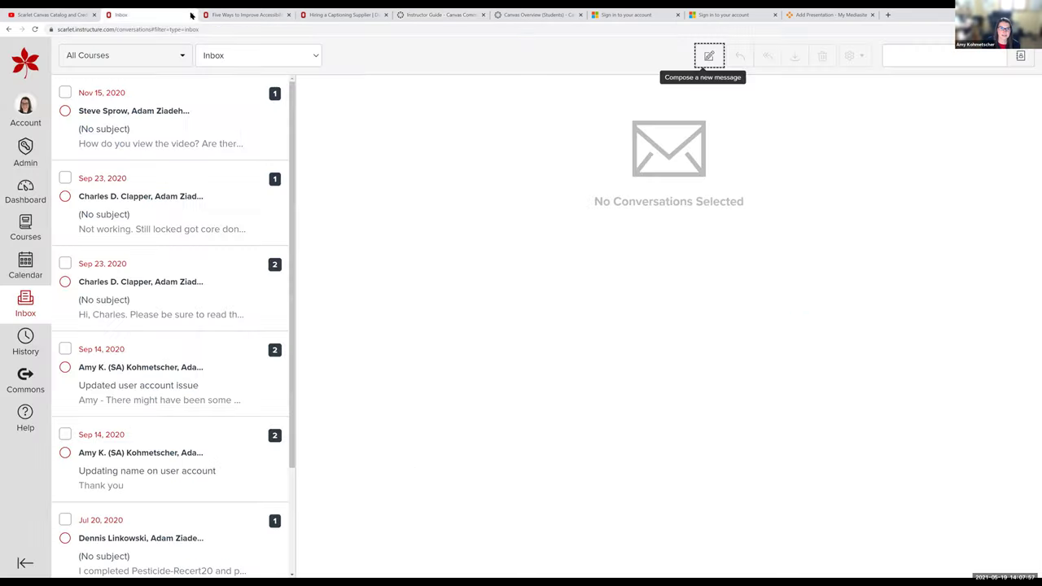
click(192, 15)
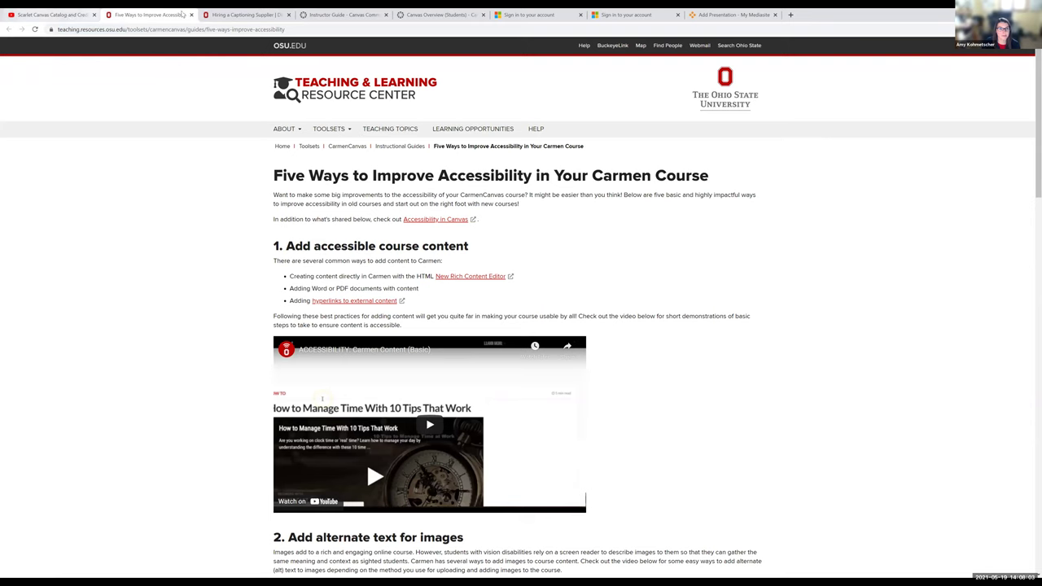
click(201, 15)
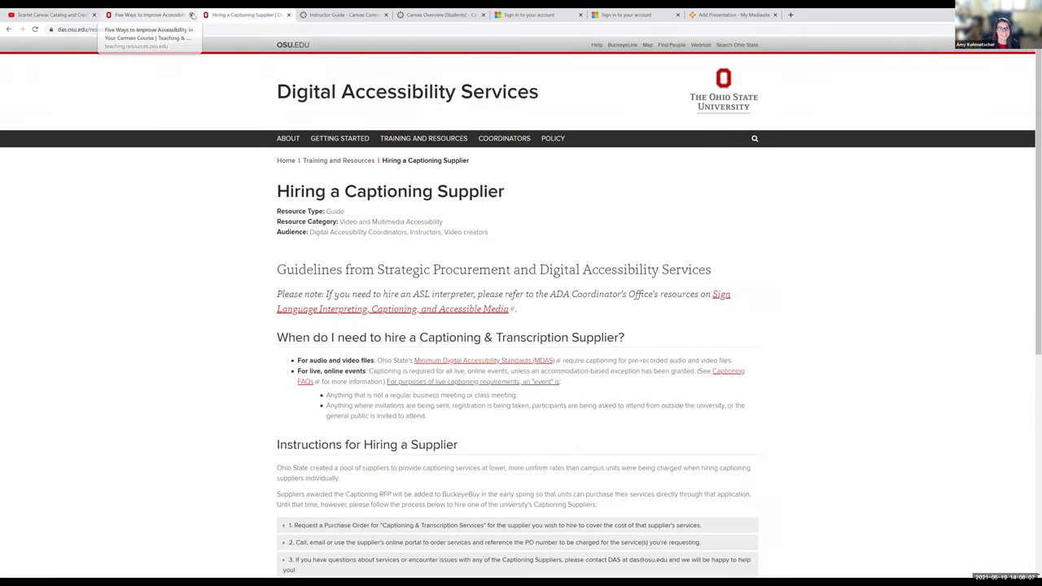
click(190, 14)
click(191, 15)
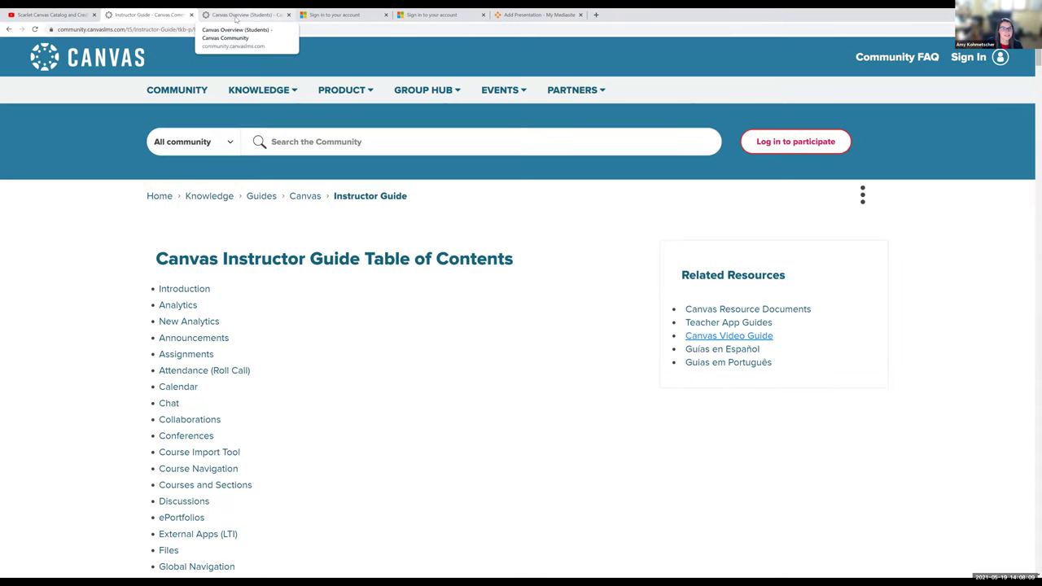
Load scarlet.instructure.com in place of the Canvas Overview (Students) page and open the CFAES Scarlet Canvas Instructors Community course
click(248, 15)
click(242, 29)
text(scarlet.)
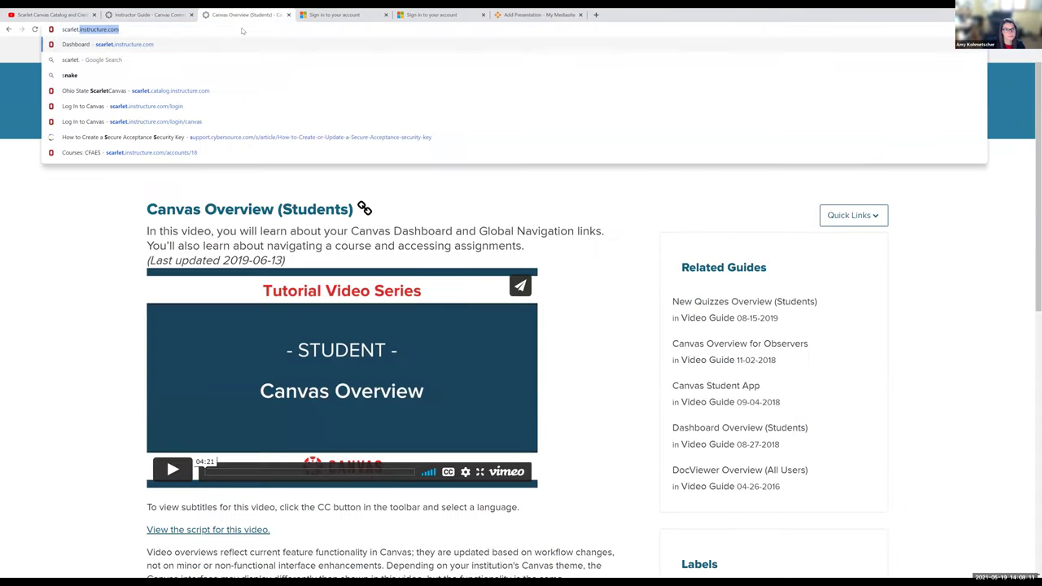
key(Return)
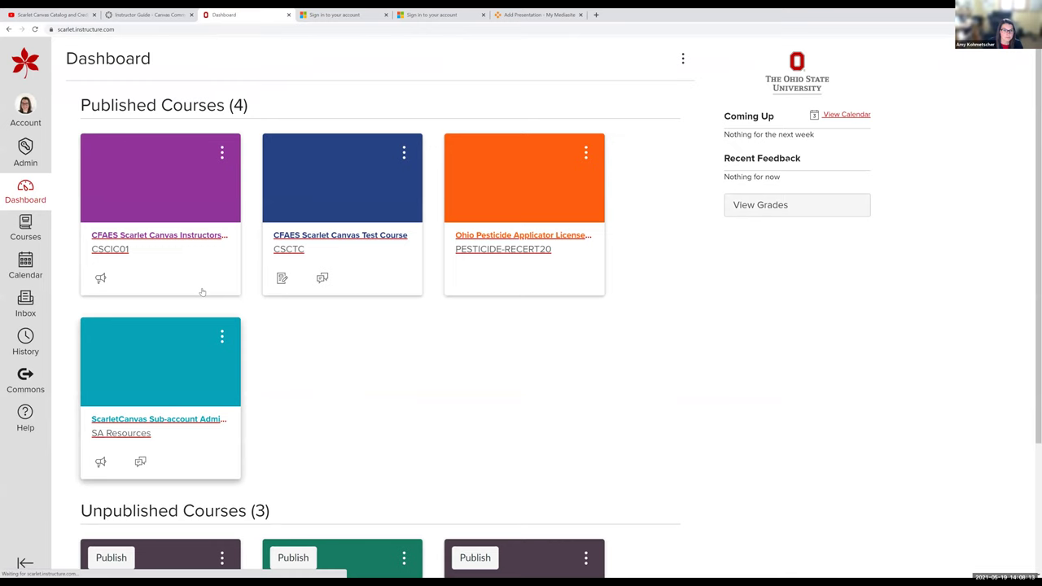
click(163, 200)
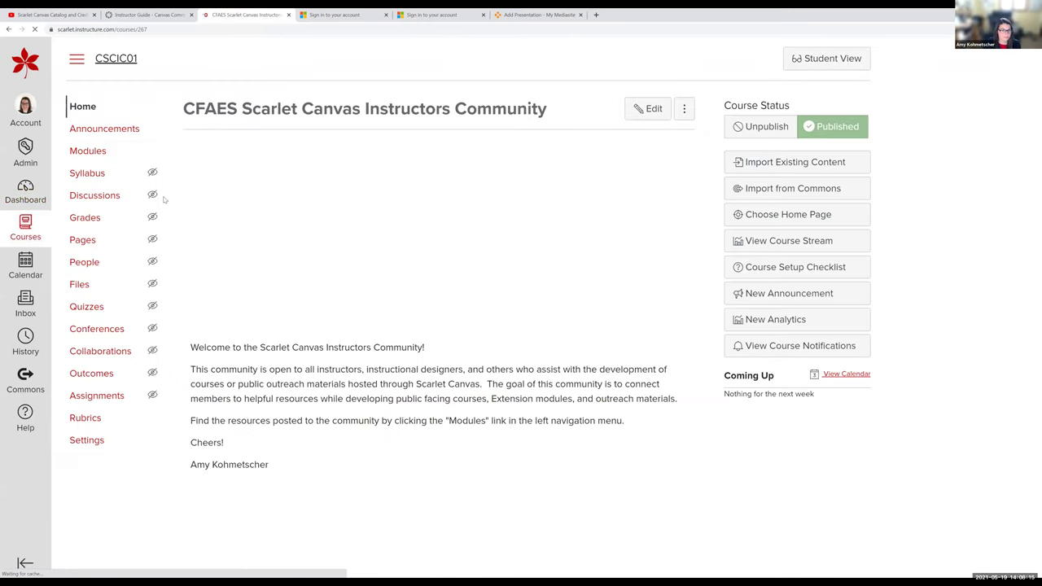
Open the CFAES account's course list and view the pages of the CFAES Scarlet Canvas Instructors Community course
click(25, 158)
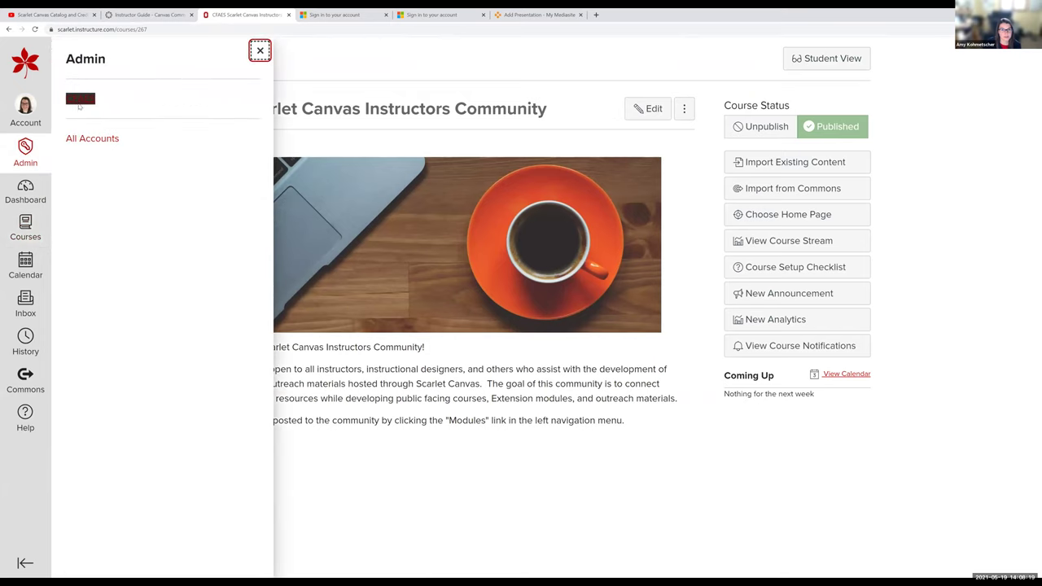
click(79, 101)
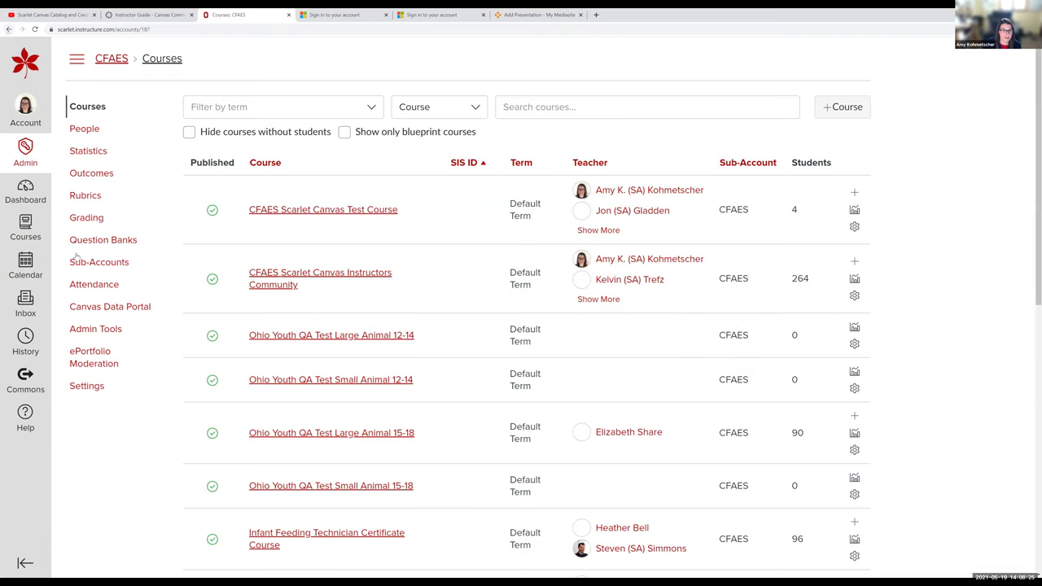
click(318, 279)
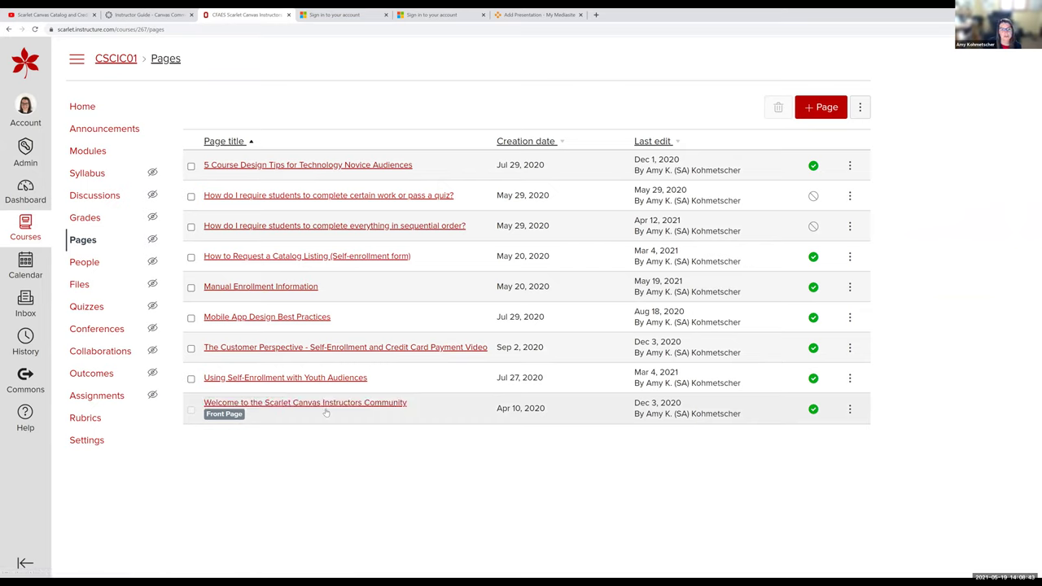
Search the CFAES account's courses for "template" and open the modules of the Canvas Template 2021 course
click(24, 158)
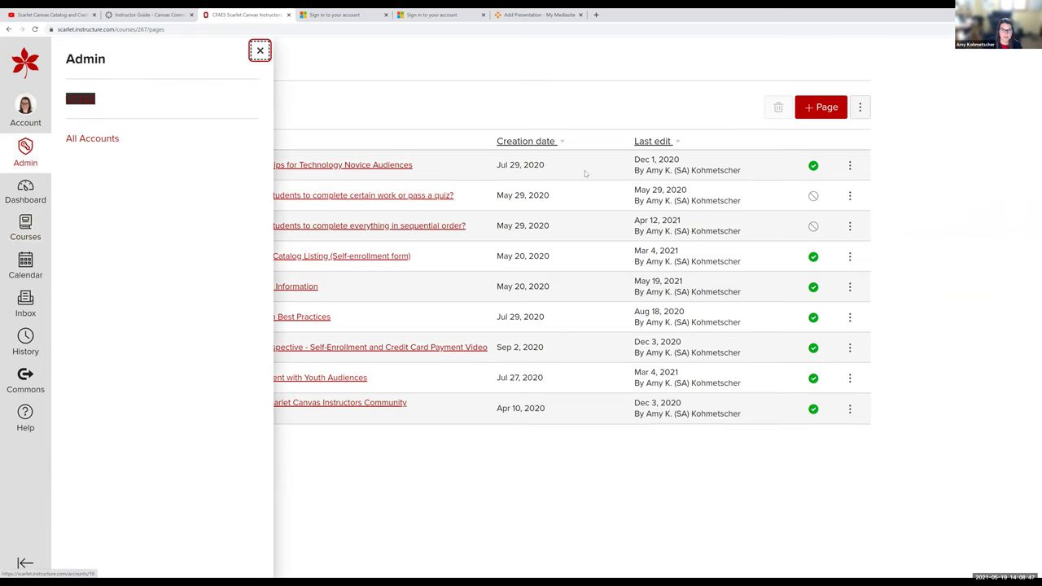
text(templates)
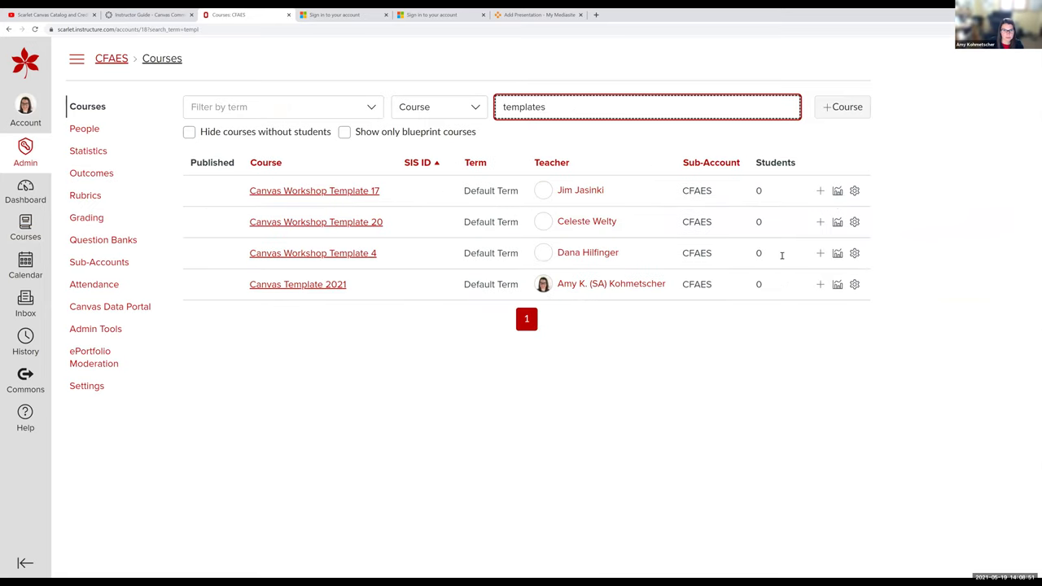
key(BackSpace)
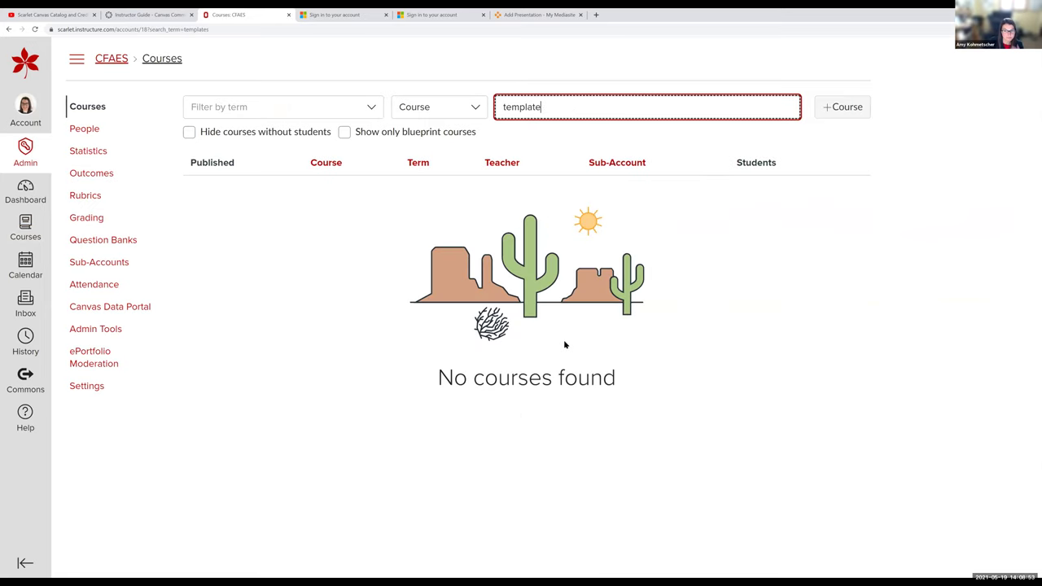
triple_click(324, 286)
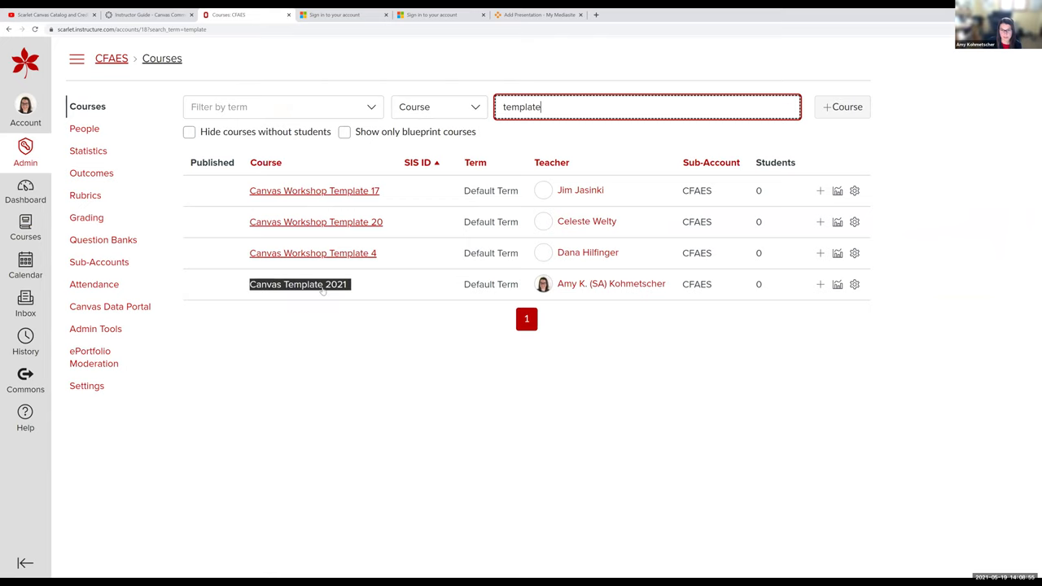
click(323, 287)
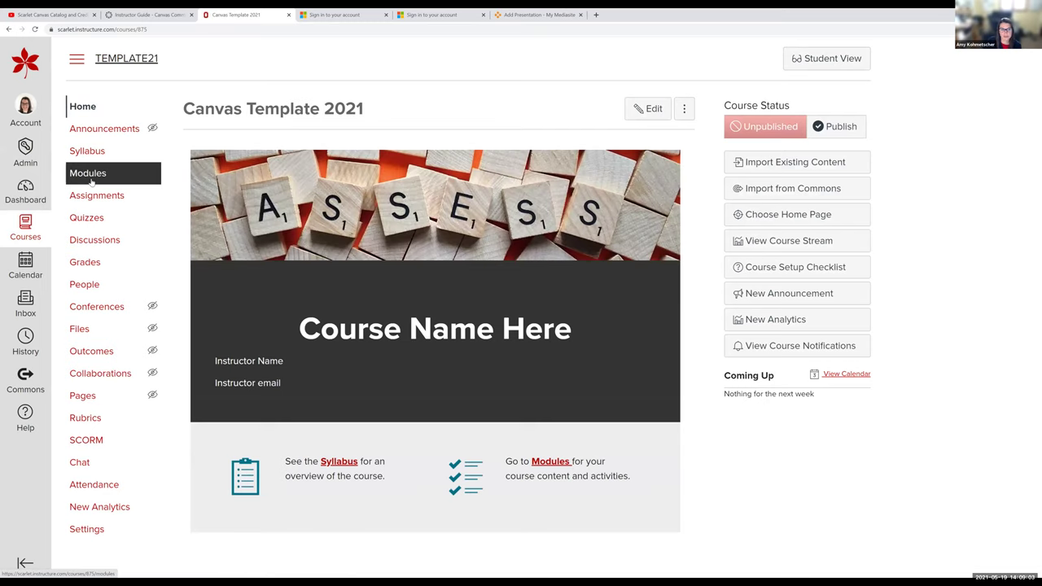
click(91, 181)
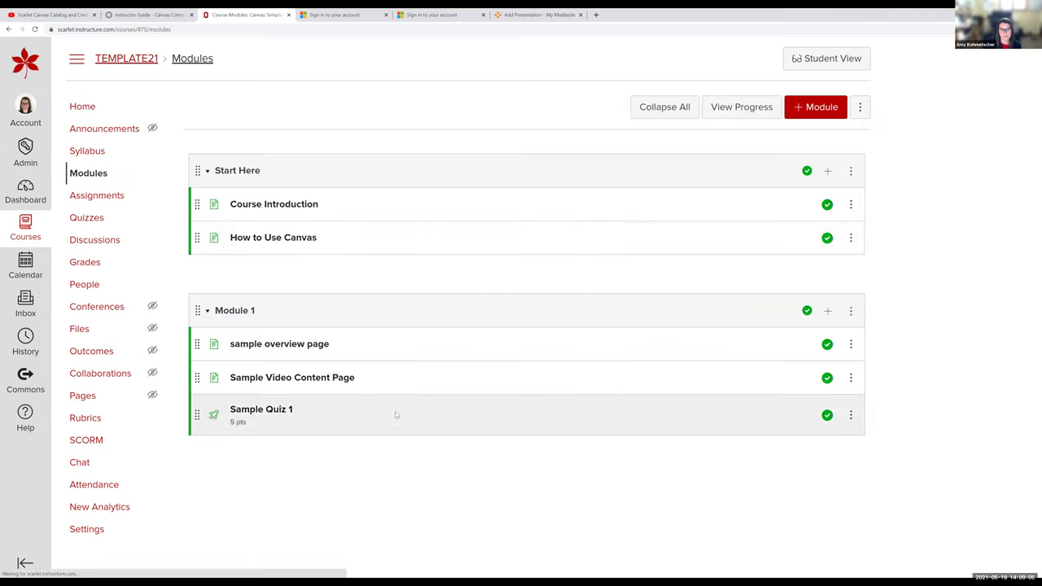
Open Module 1's sample overview page and review its learning objectives, reading materials, graded assignments and reminders sections
click(317, 344)
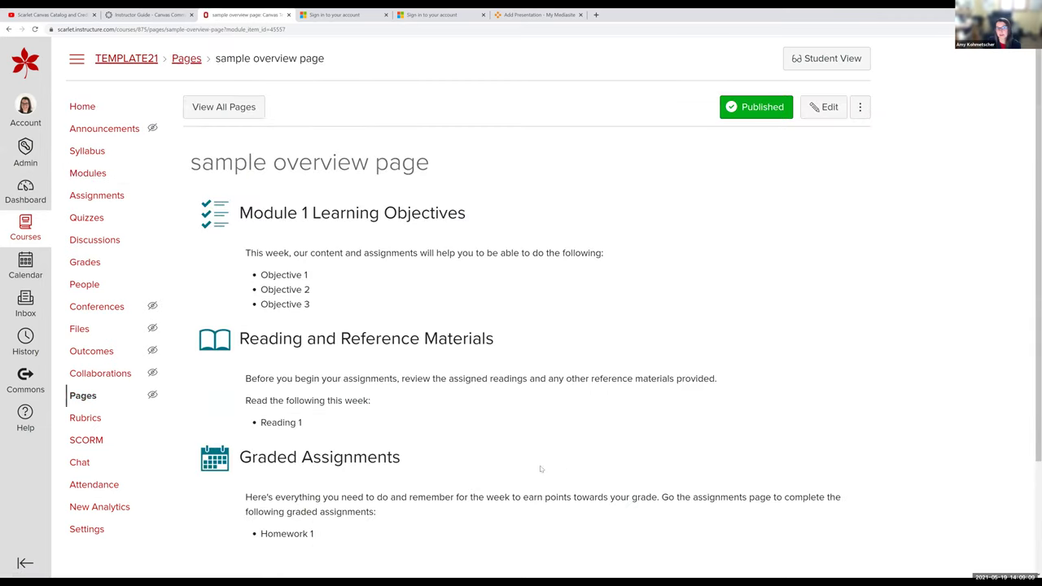
scroll(537, 473, down, 3)
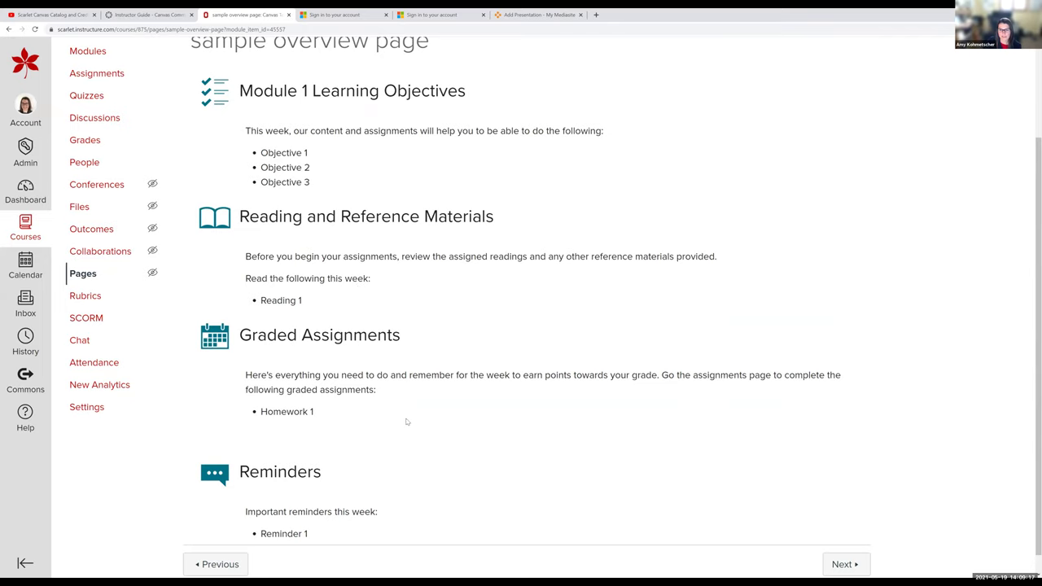
scroll(407, 421, up, 1)
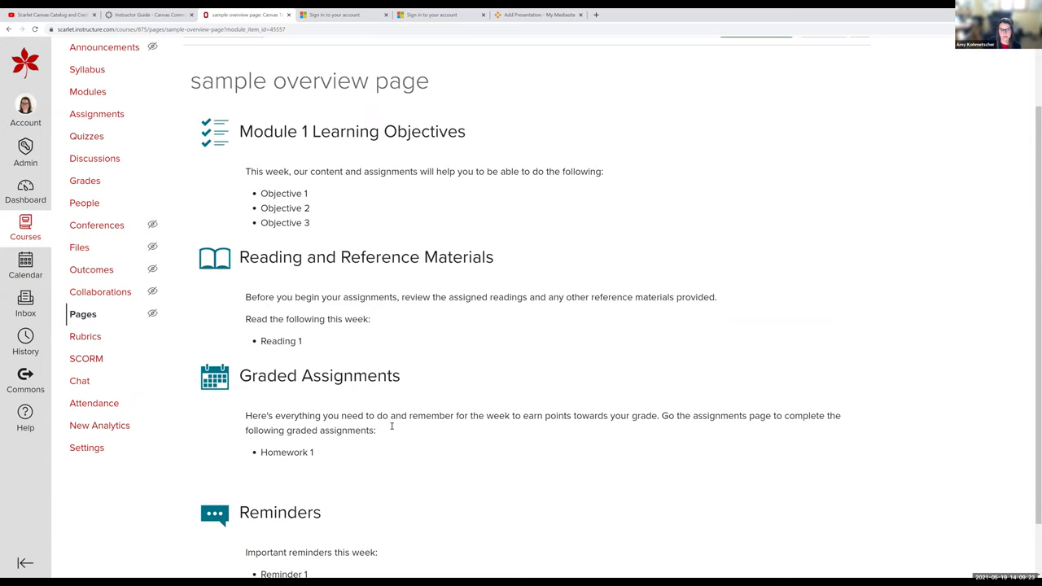
scroll(384, 467, down, 2)
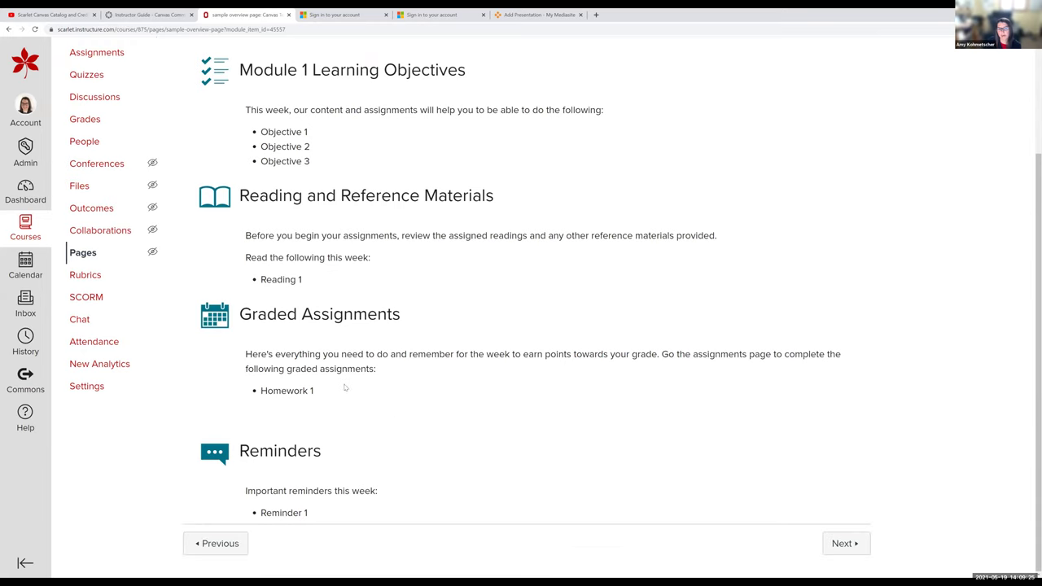
scroll(362, 396, up, 1)
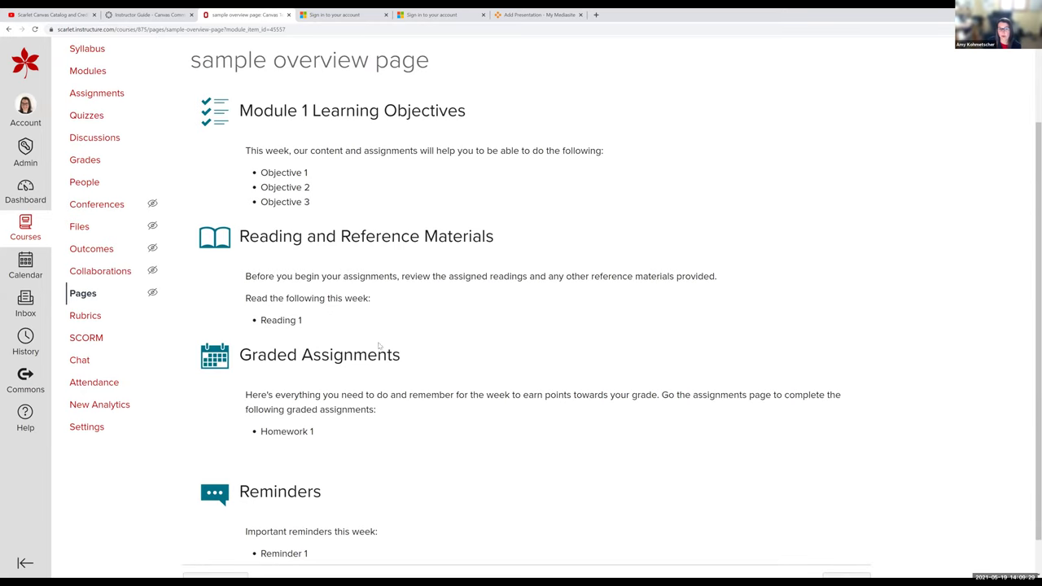
scroll(379, 444, down, 1)
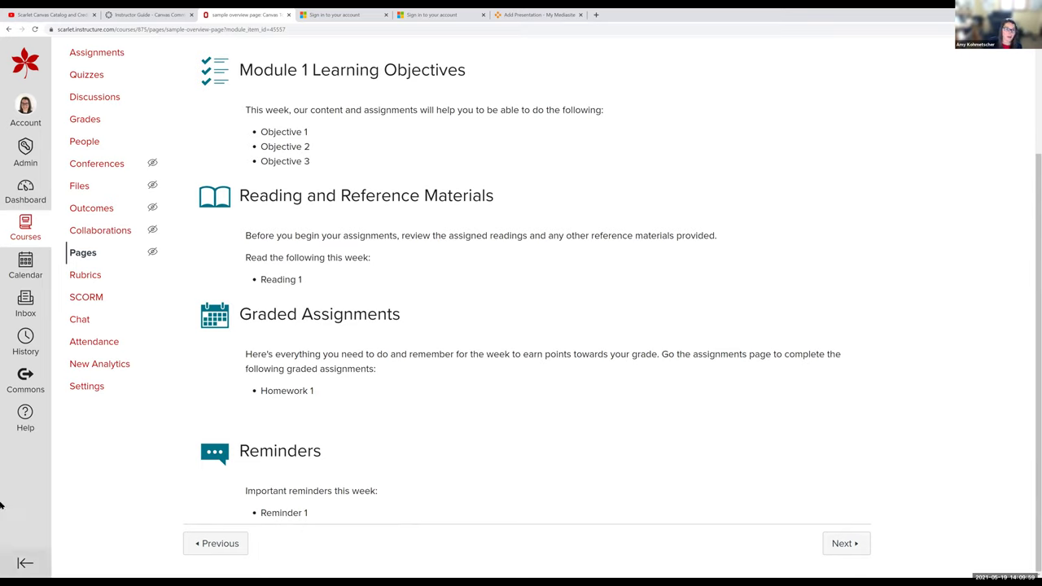
scroll(149, 235, up, 2)
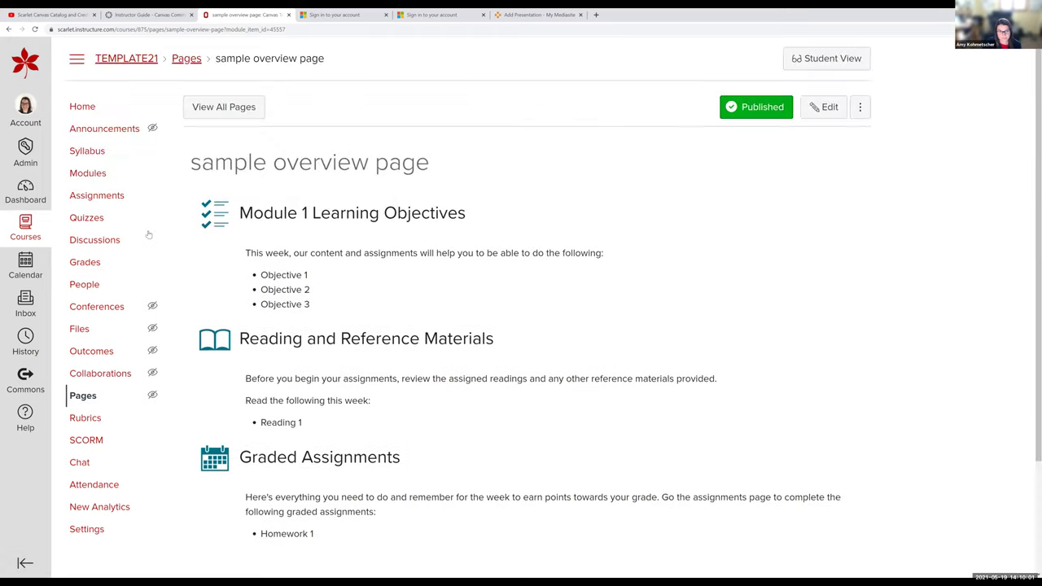
Return to the course modules and open the Sample Video Content Page in Module 1
click(120, 175)
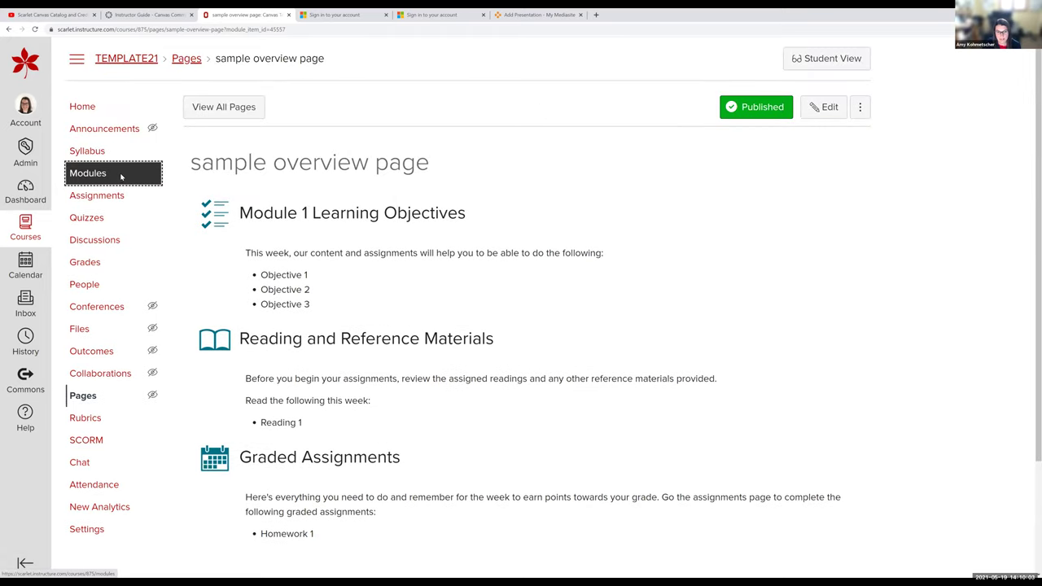
click(268, 378)
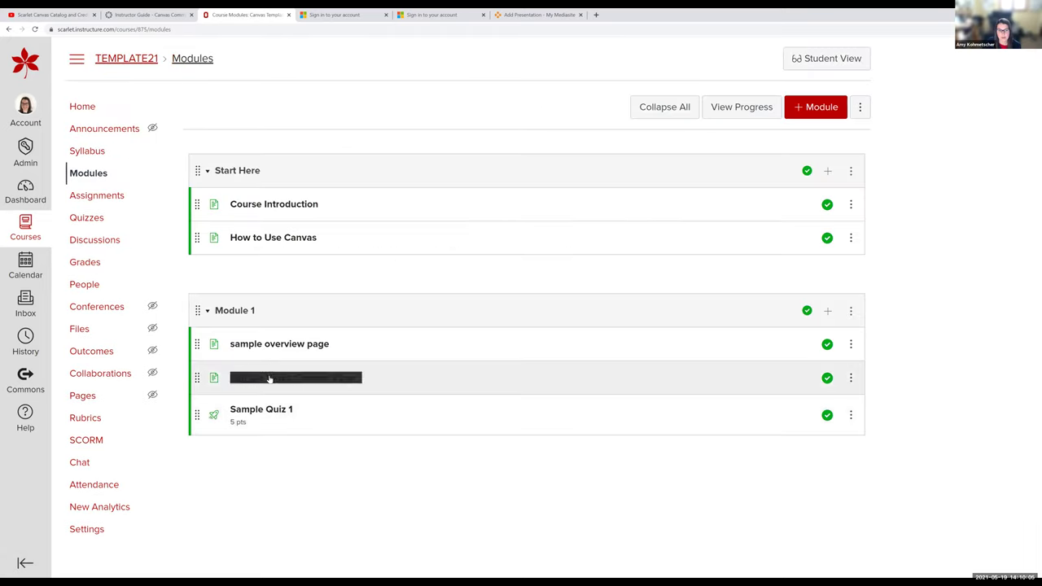